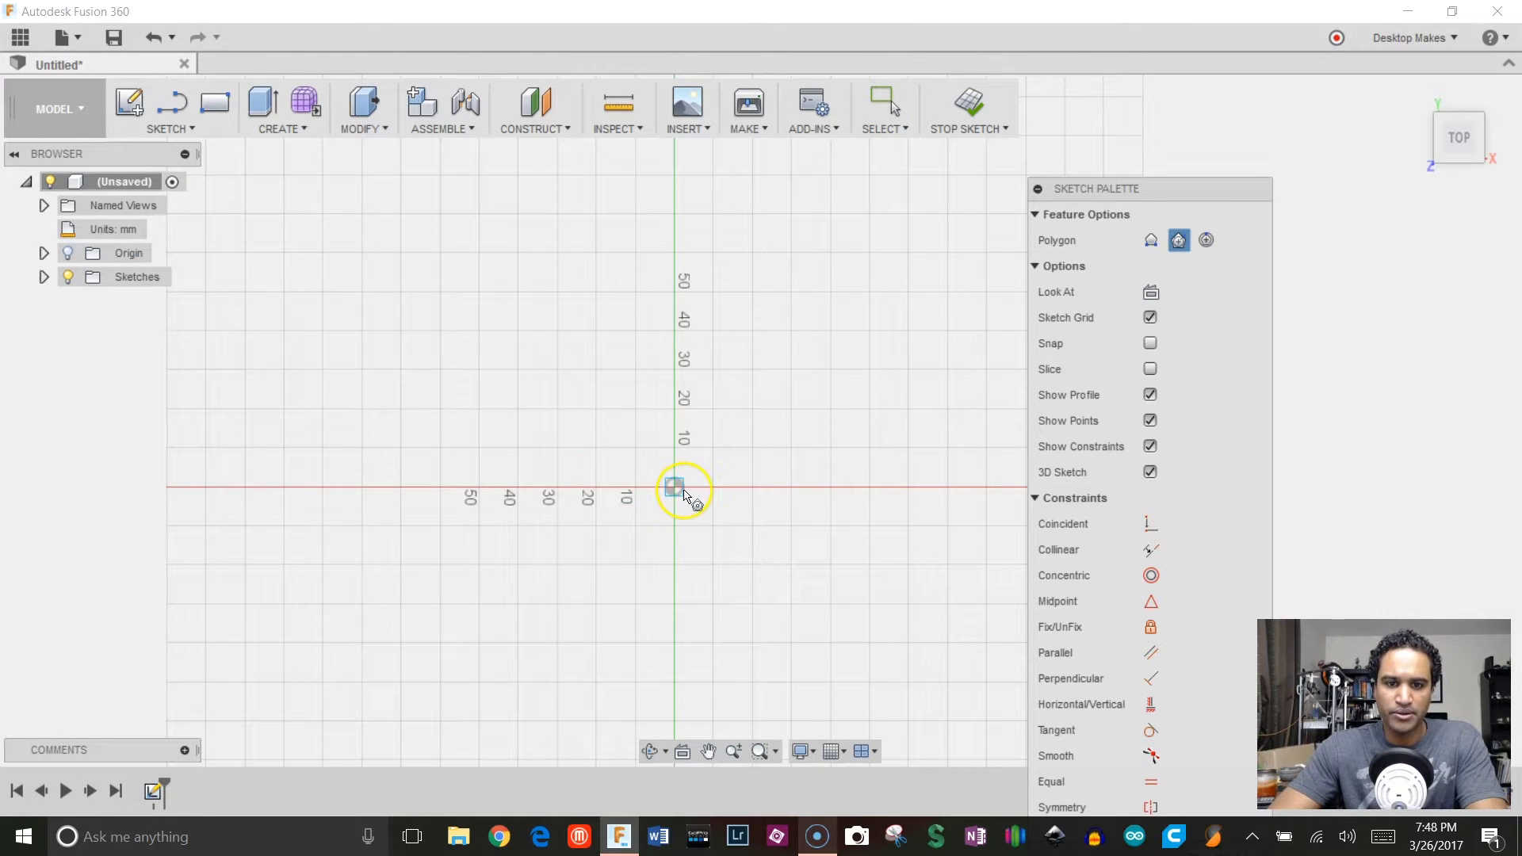
Draw a six-sided circumscribed polygon centred on the origin with a horizontal upper edge, about 25.5 mm from centre to edge
left_click(678, 490)
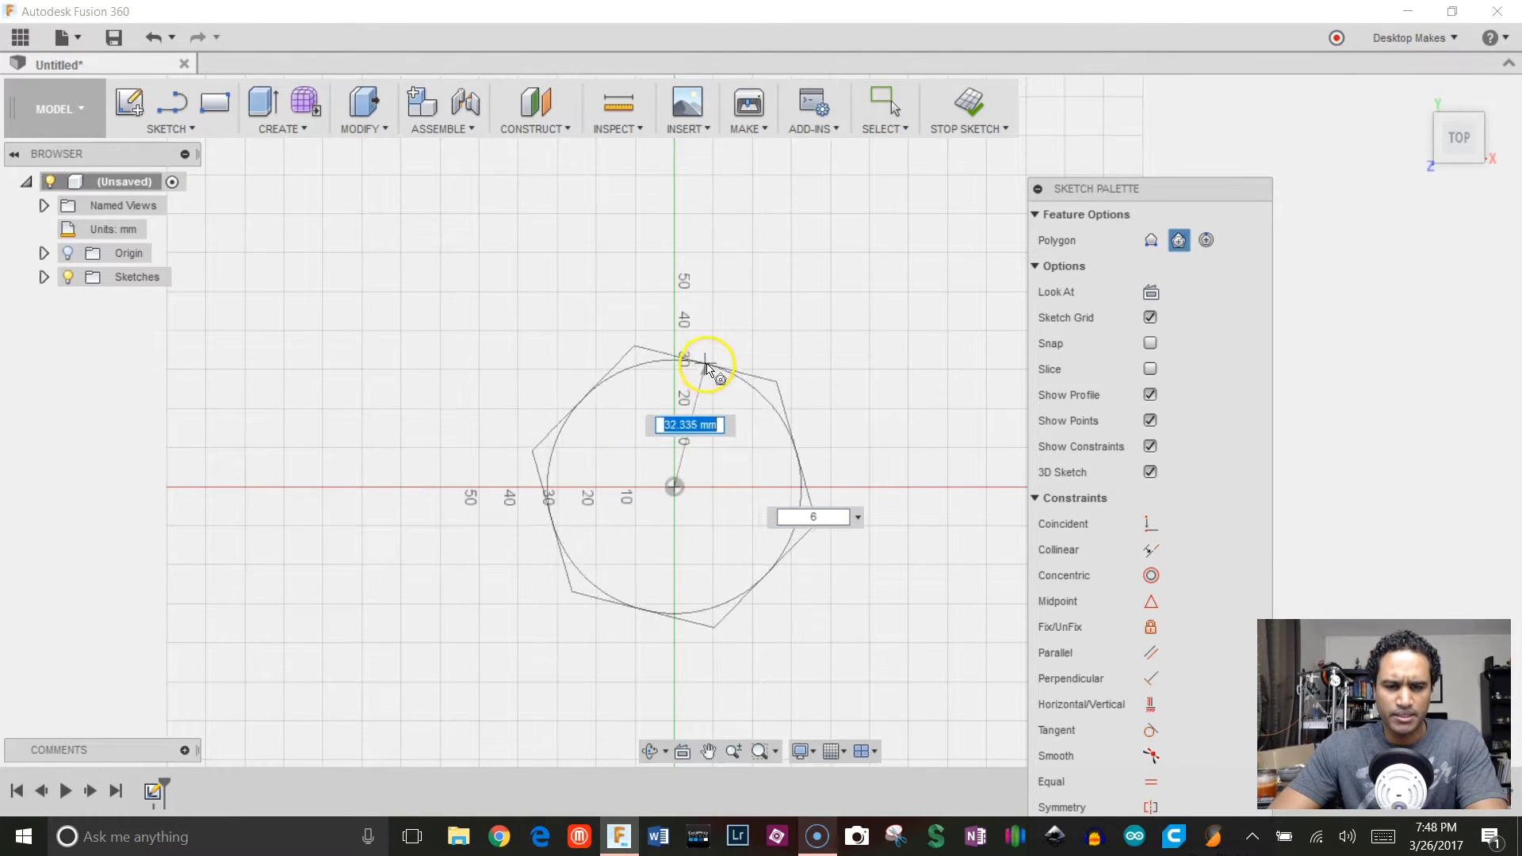
scroll(688, 341, "up", 5)
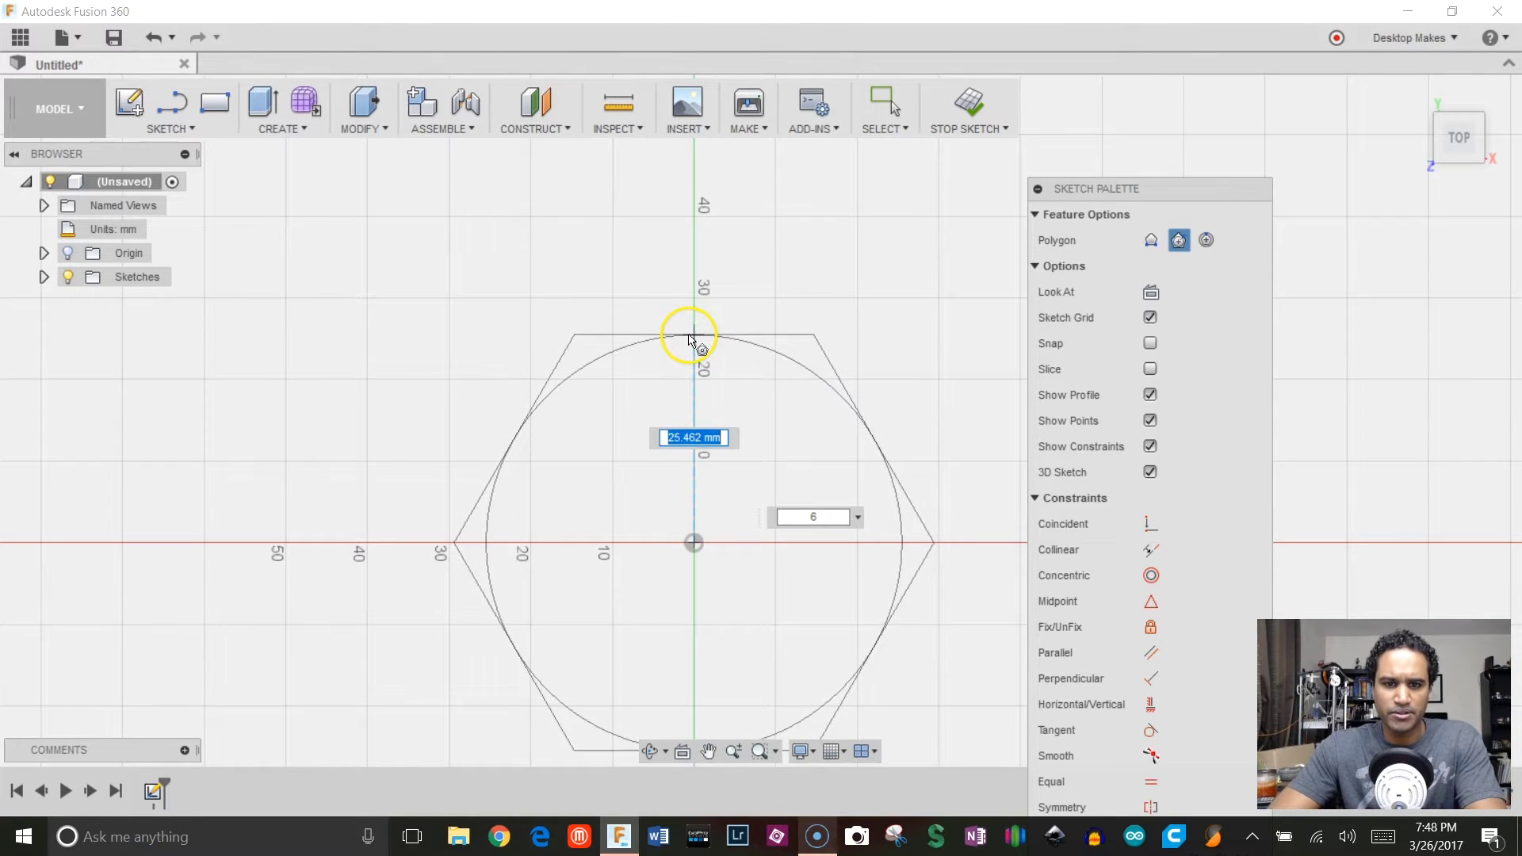
left_click(689, 339)
scroll(598, 499, "down", 3)
key("Escape")
scroll(645, 557, "up", 3)
scroll(644, 558, "up", 1)
Dimension the distance from the origin to the hexagon's upper edge and set it to 25 mm
left_click(679, 502)
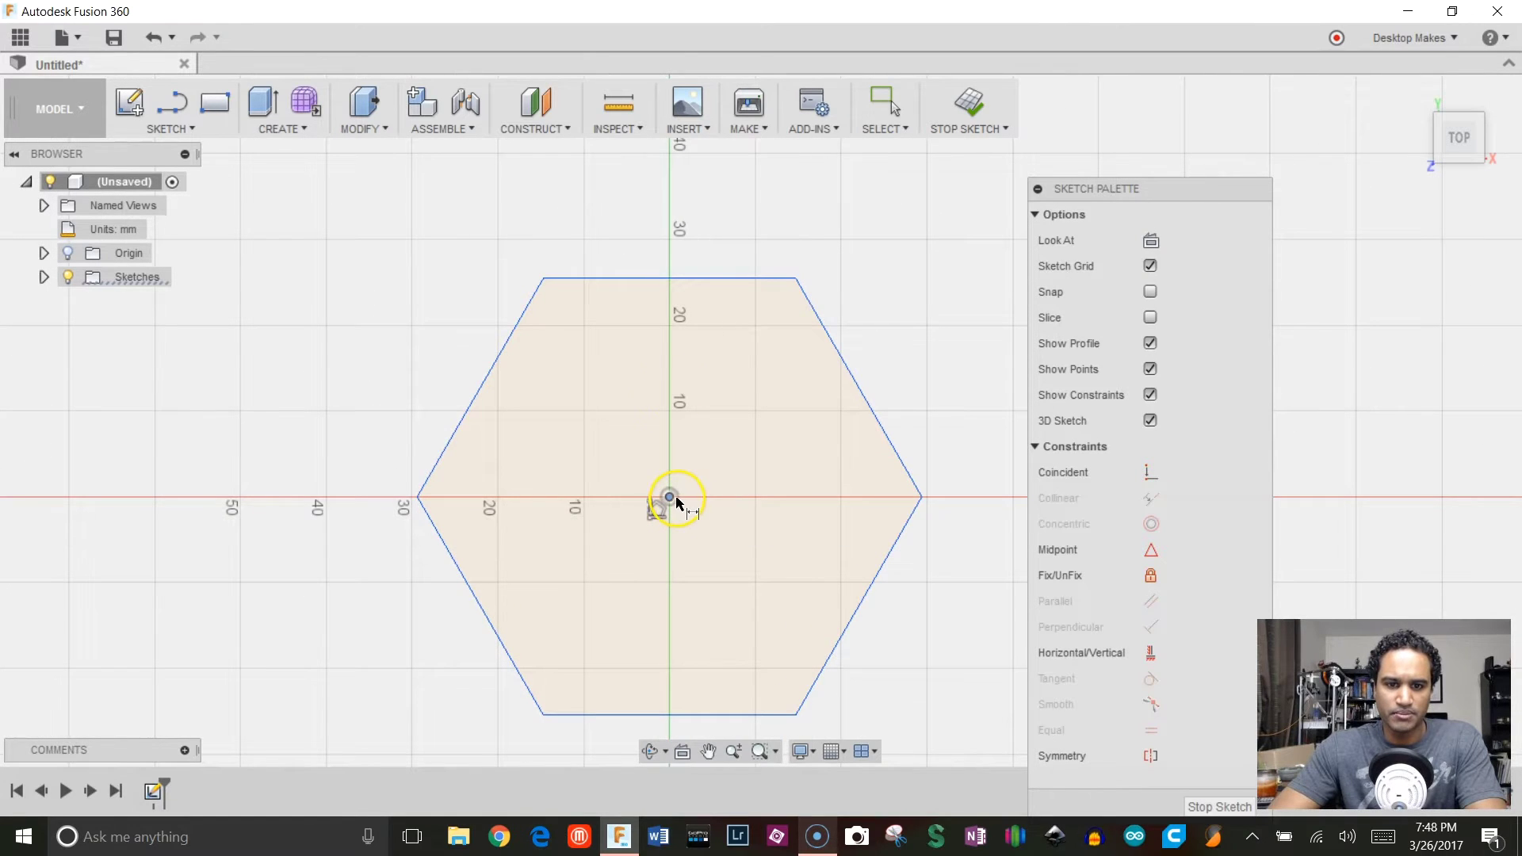
left_click(615, 278)
left_click(335, 287)
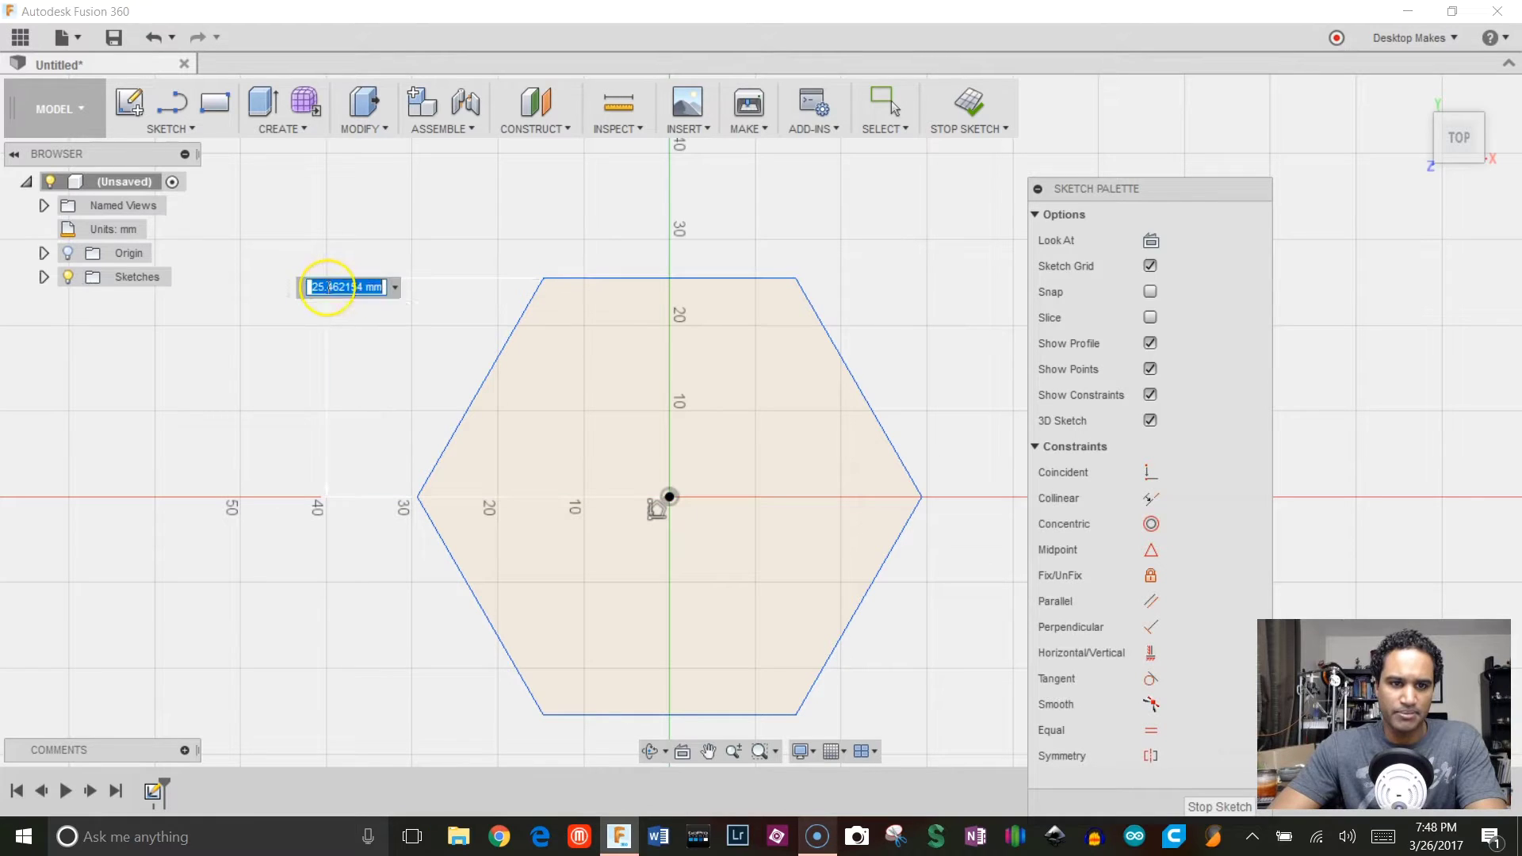
type("25")
key("Return")
scroll(346, 311, "down", 3)
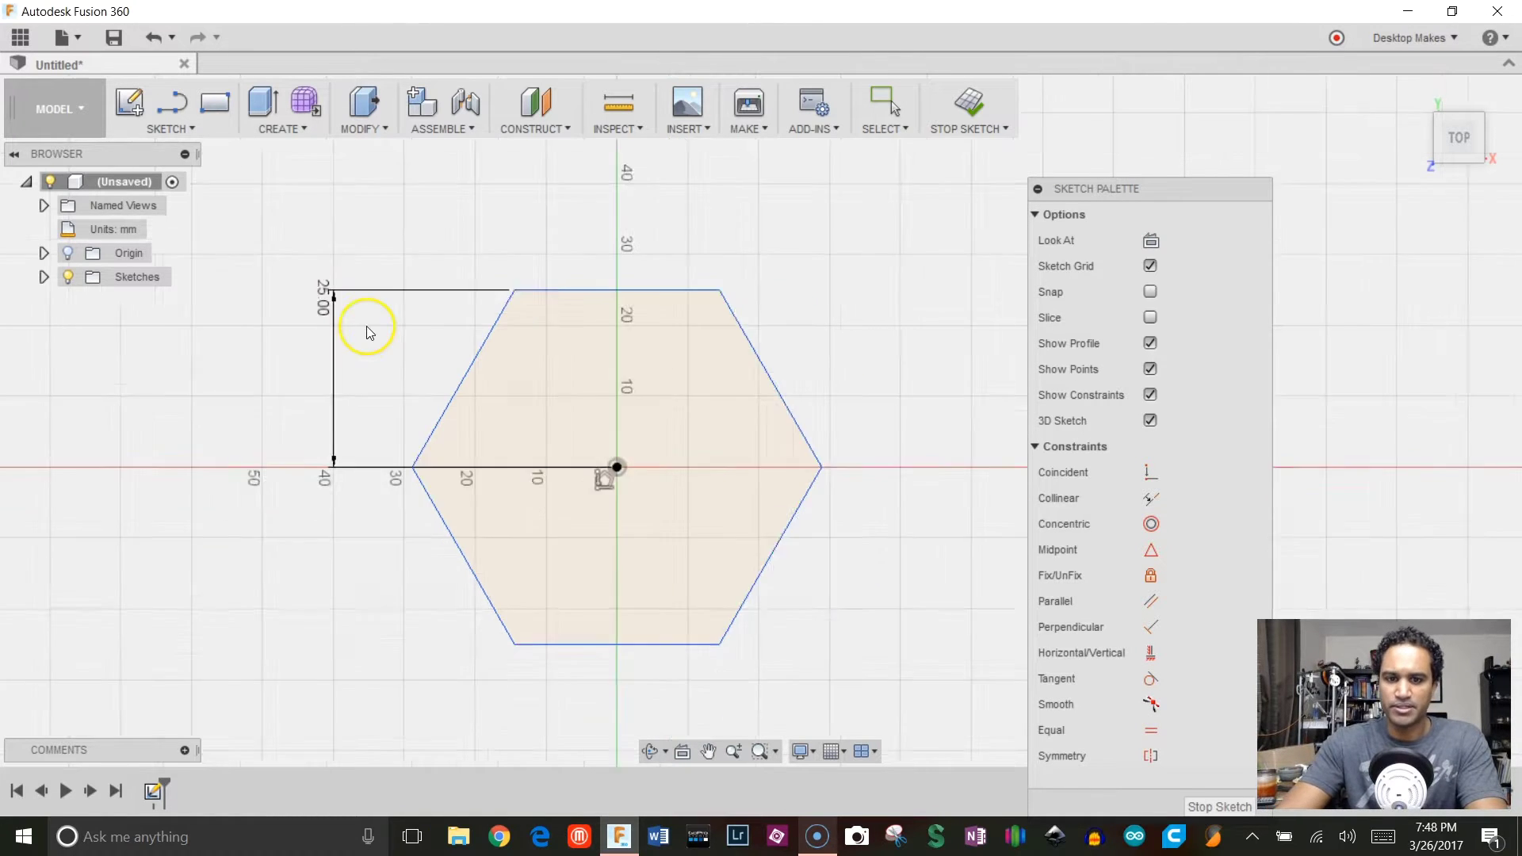
Apply a Horizontal/Vertical constraint to the hexagon's upper edge and finish the sketch
left_click(1150, 652)
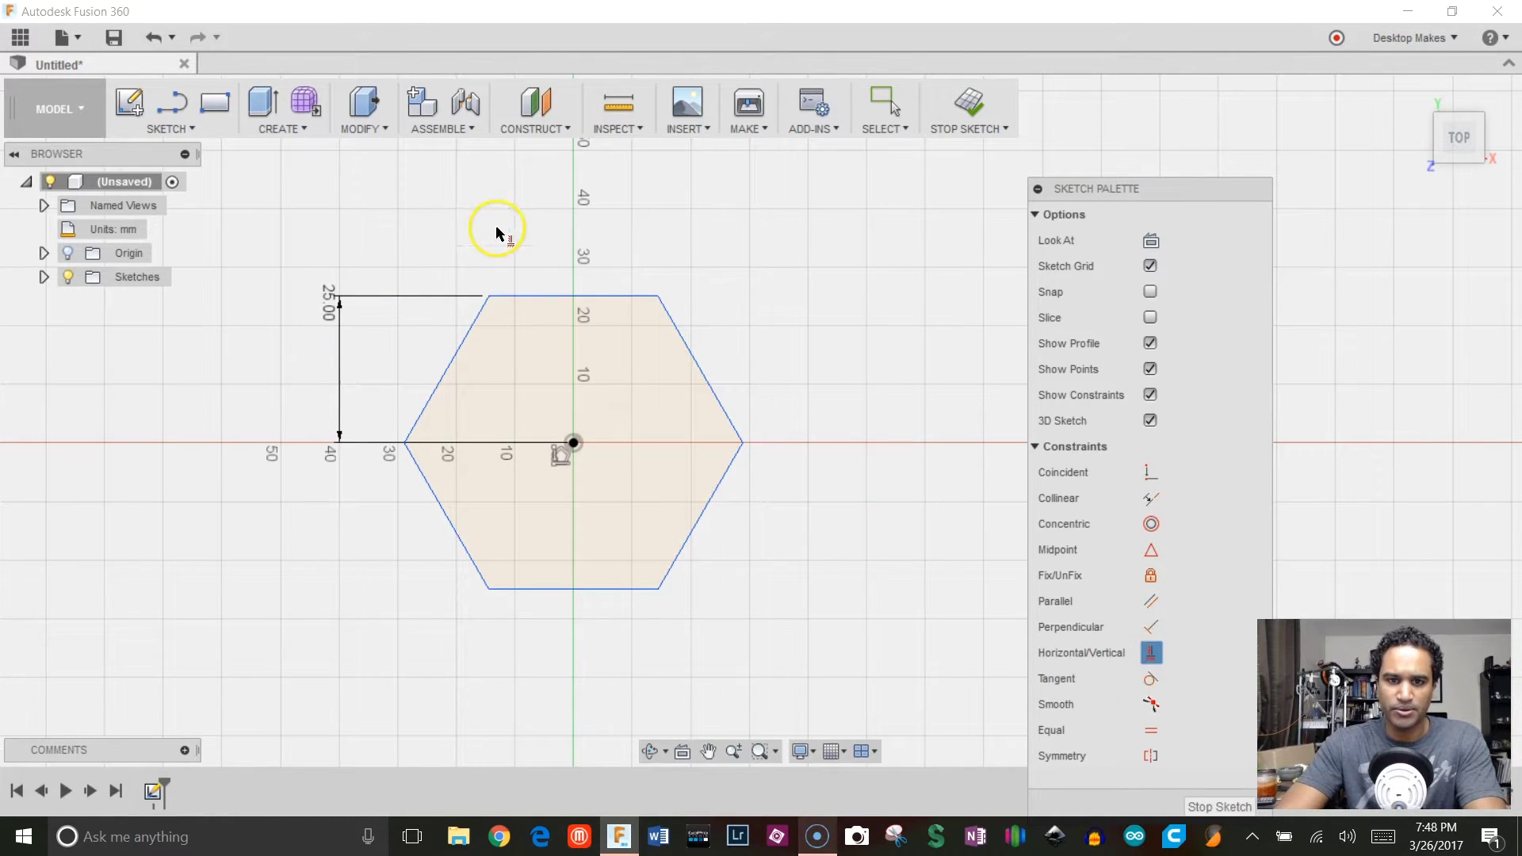
left_click(537, 298)
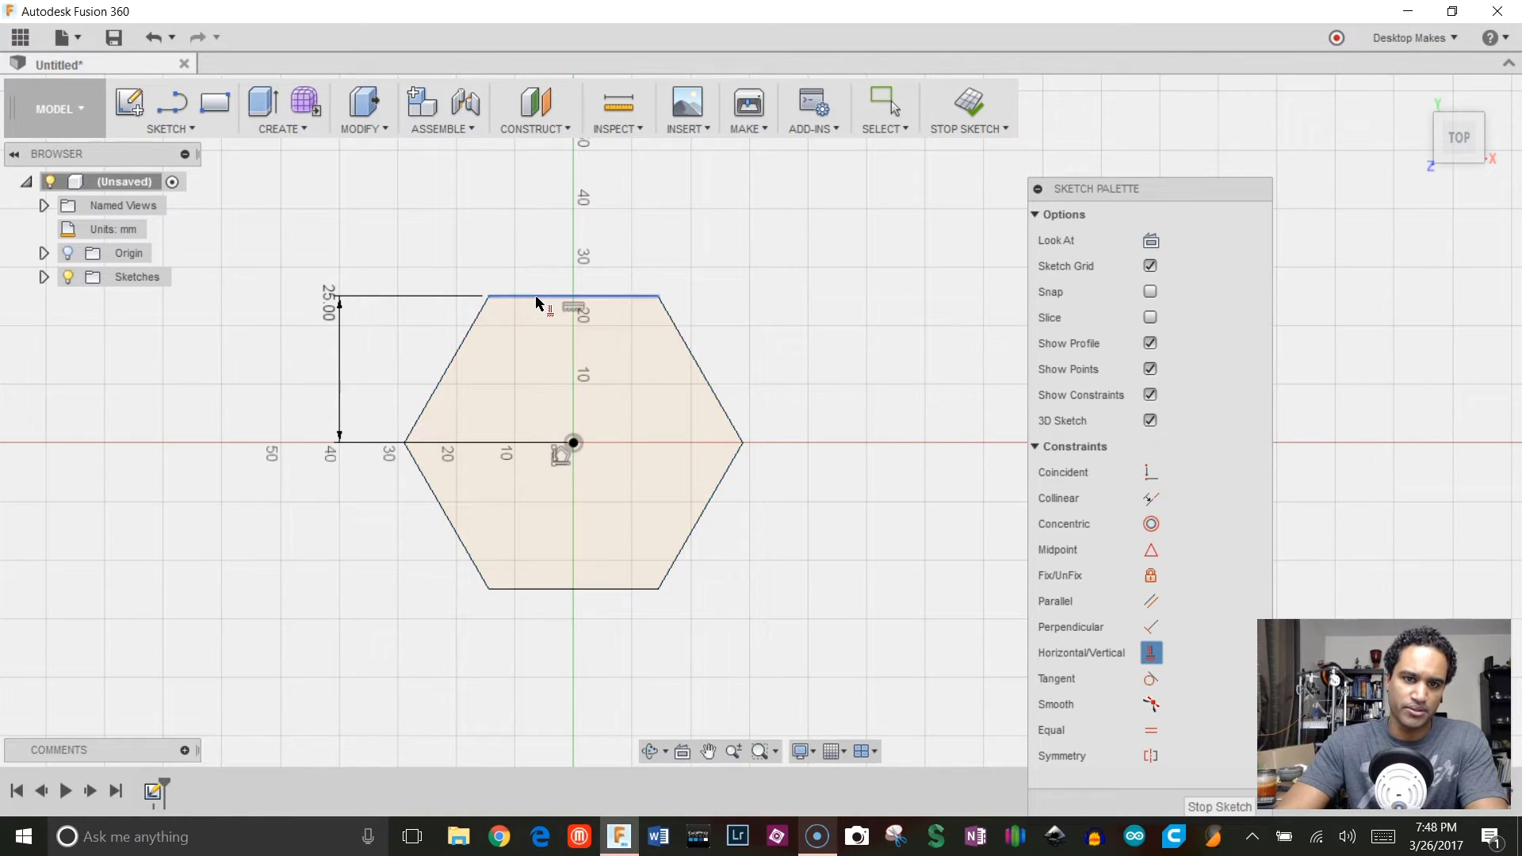
left_click(971, 107)
Create a new sketch on the vertical front plane through the origin
mouse_move(821, 500)
middle_mouse_down("shift")
mouse_move(826, 384)
mouse_move(860, 397)
mouse_move(921, 492)
middle_mouse_up("shift")
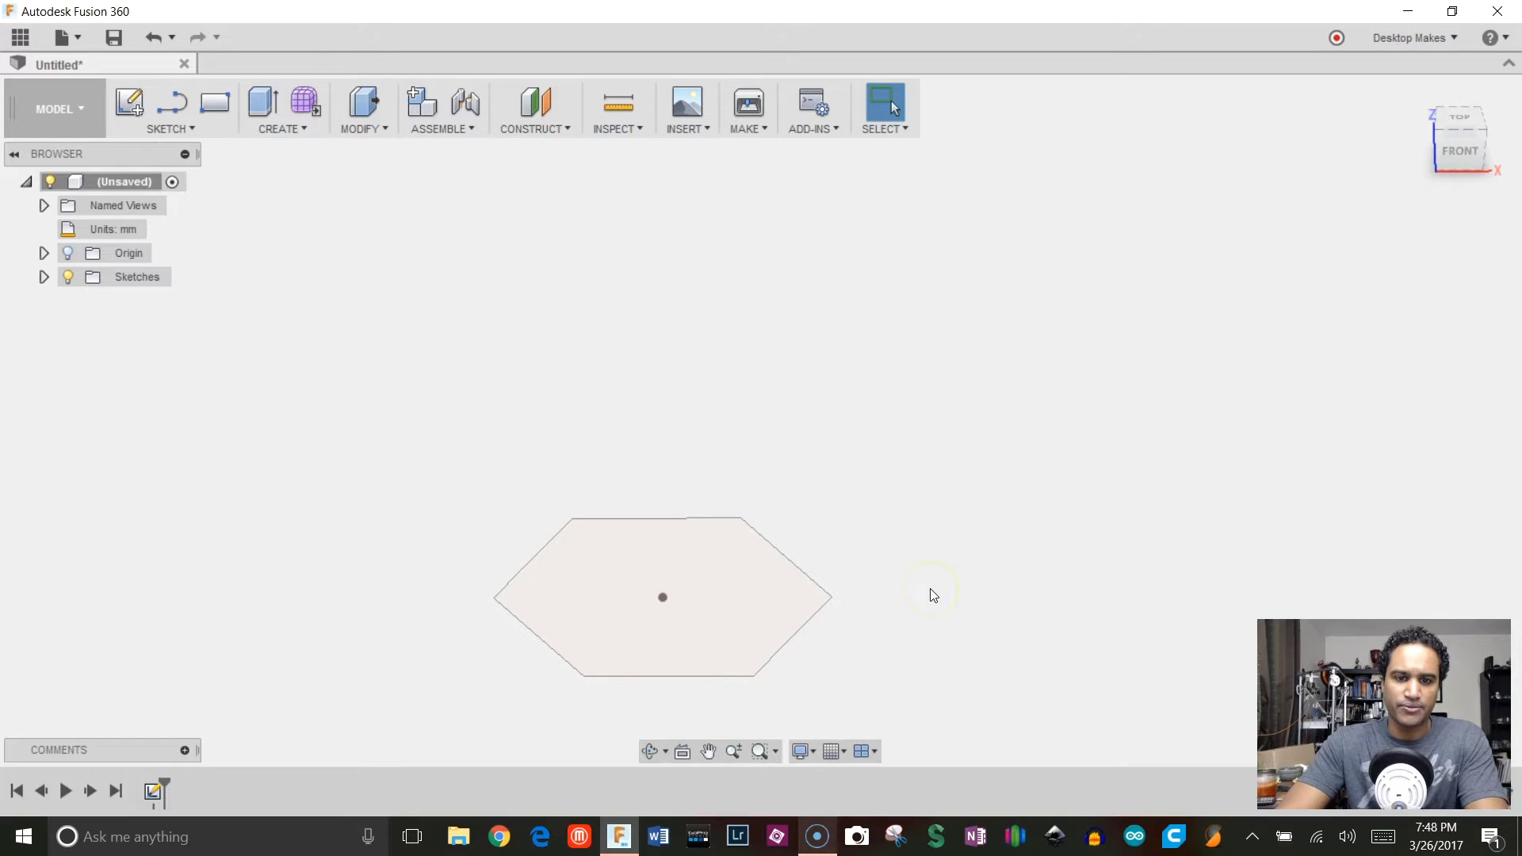
middle_click_drag(864, 586, 894, 569, "shift")
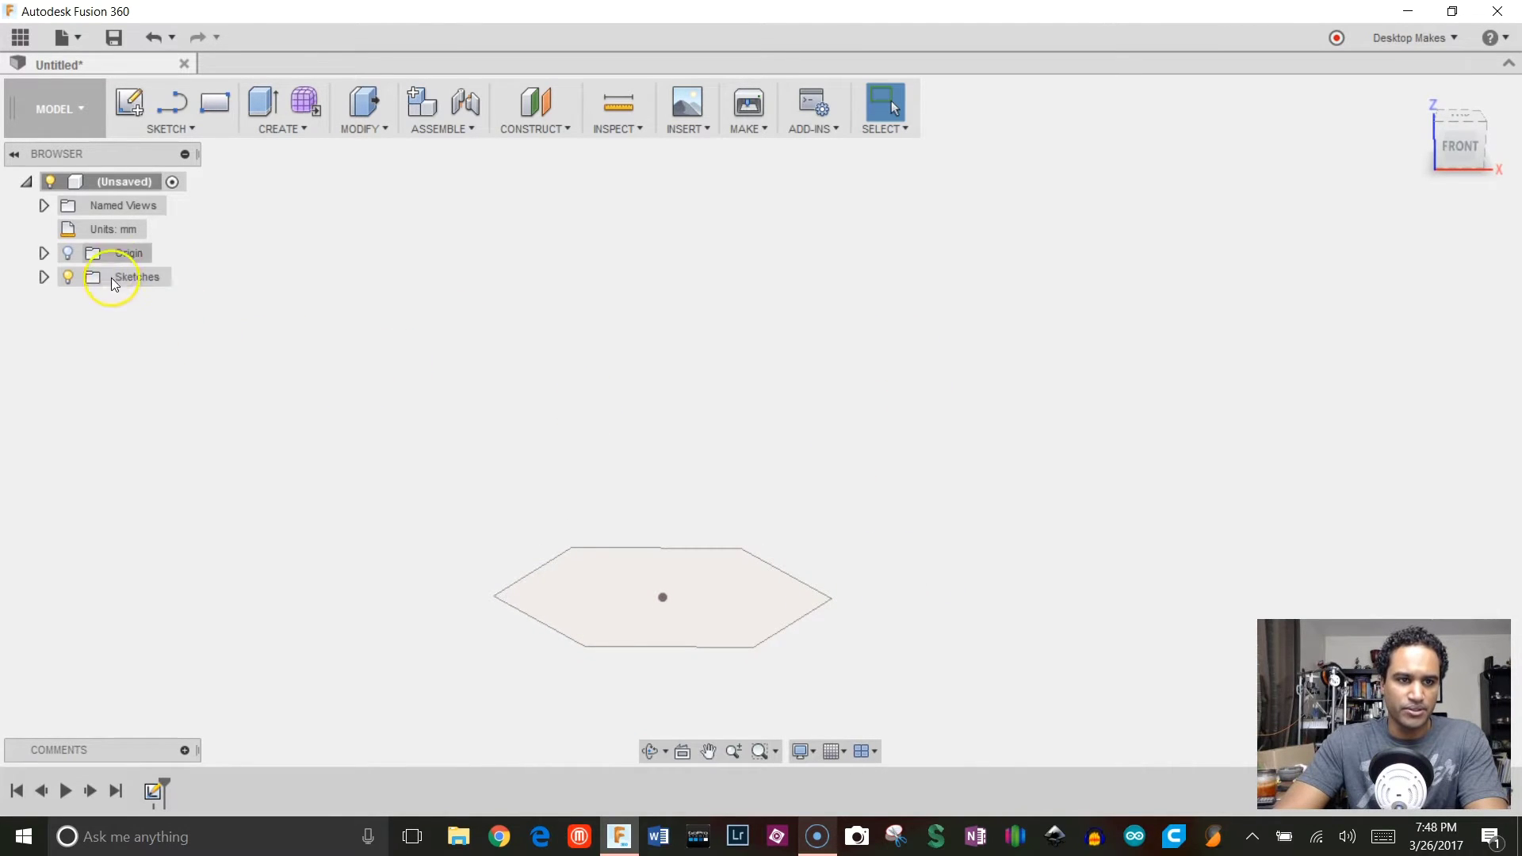
left_click(128, 102)
mouse_move(423, 522)
middle_mouse_down("shift")
mouse_move(418, 455)
mouse_move(404, 493)
mouse_move(360, 499)
mouse_move(411, 486)
mouse_move(783, 520)
middle_mouse_up("shift")
left_click(740, 545)
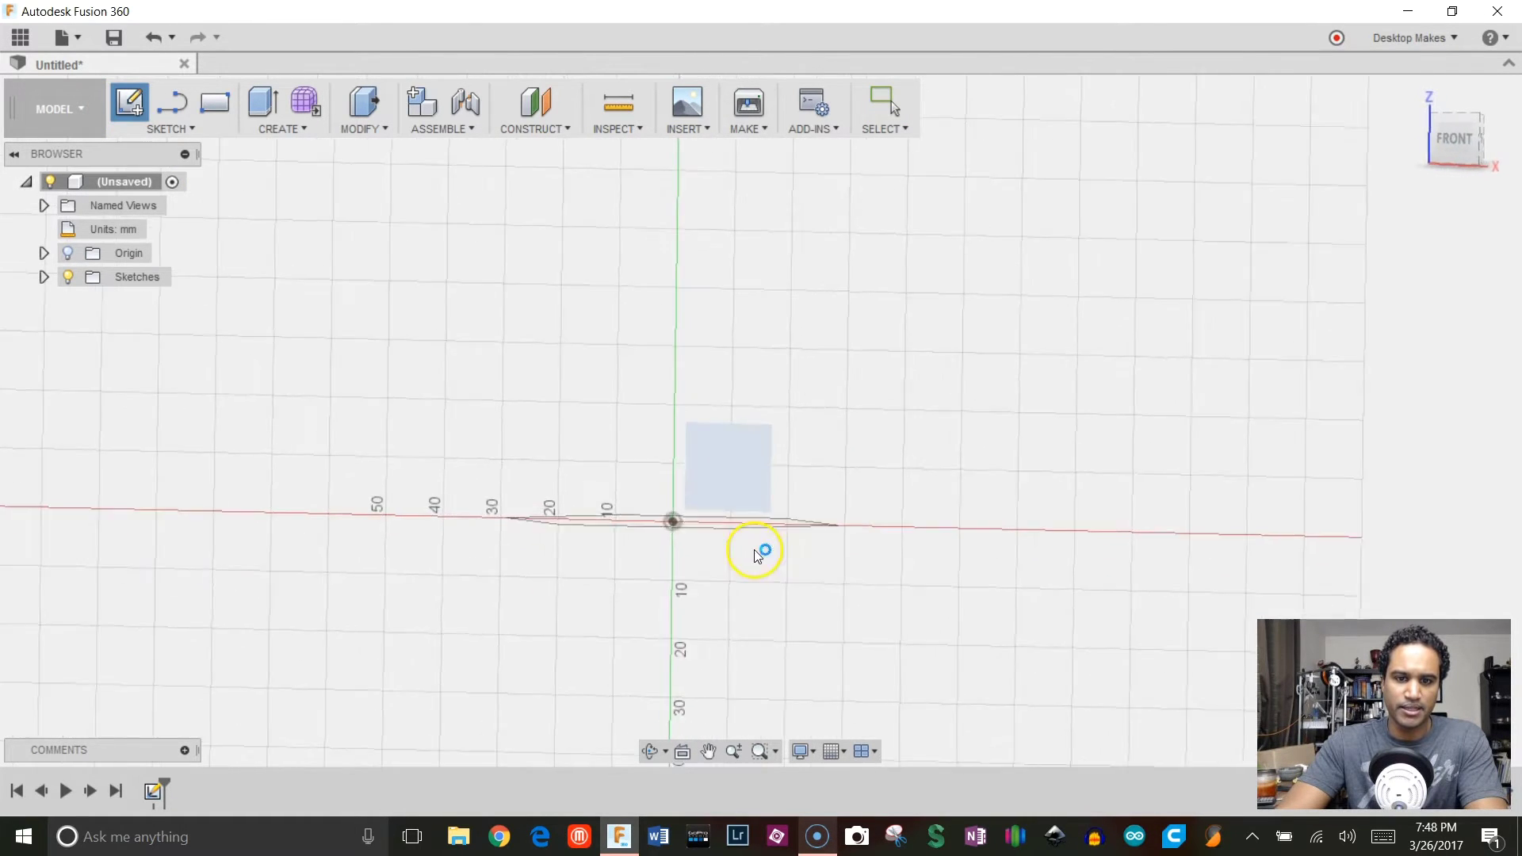
Draw a vertical line 100 mm long upward from the origin and finish the sketch
left_click(163, 130)
left_click(151, 176)
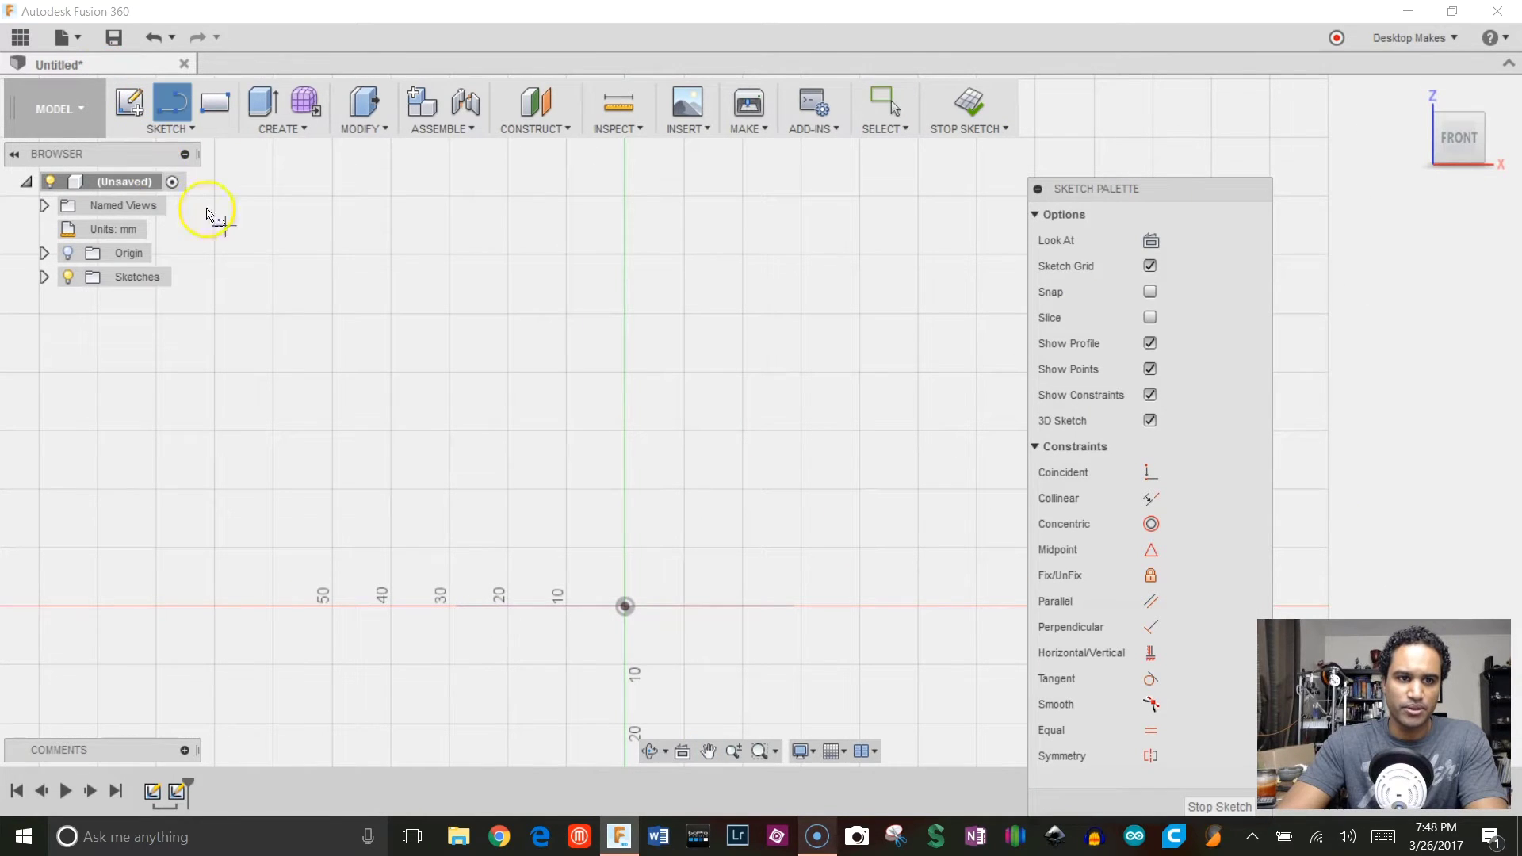
left_click(625, 606)
middle_click_drag(625, 254, 608, 342)
type("100")
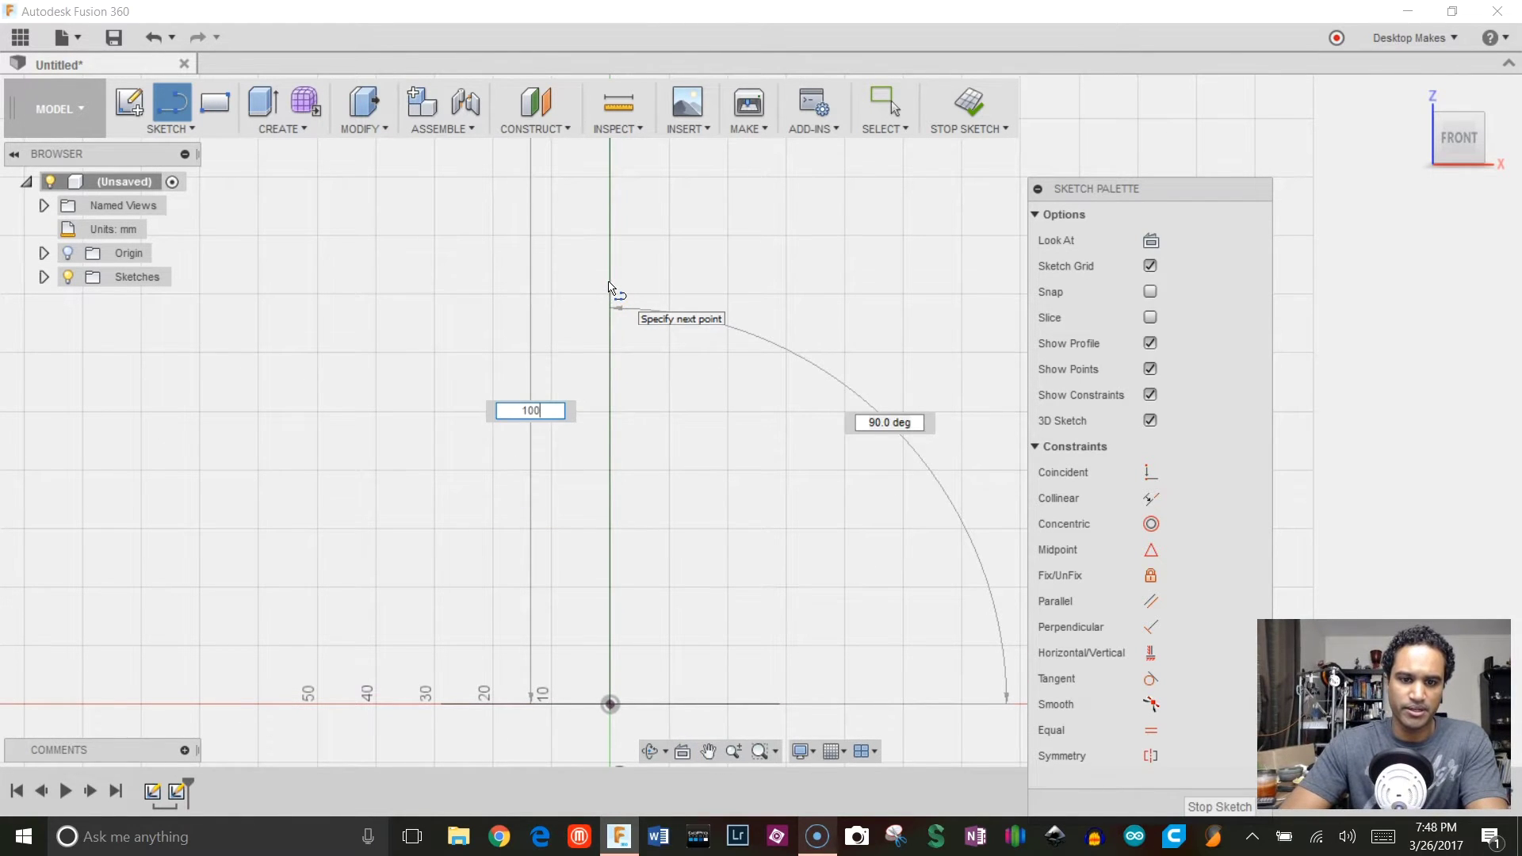
key("Return")
key("Escape")
scroll(699, 301, "down", 3)
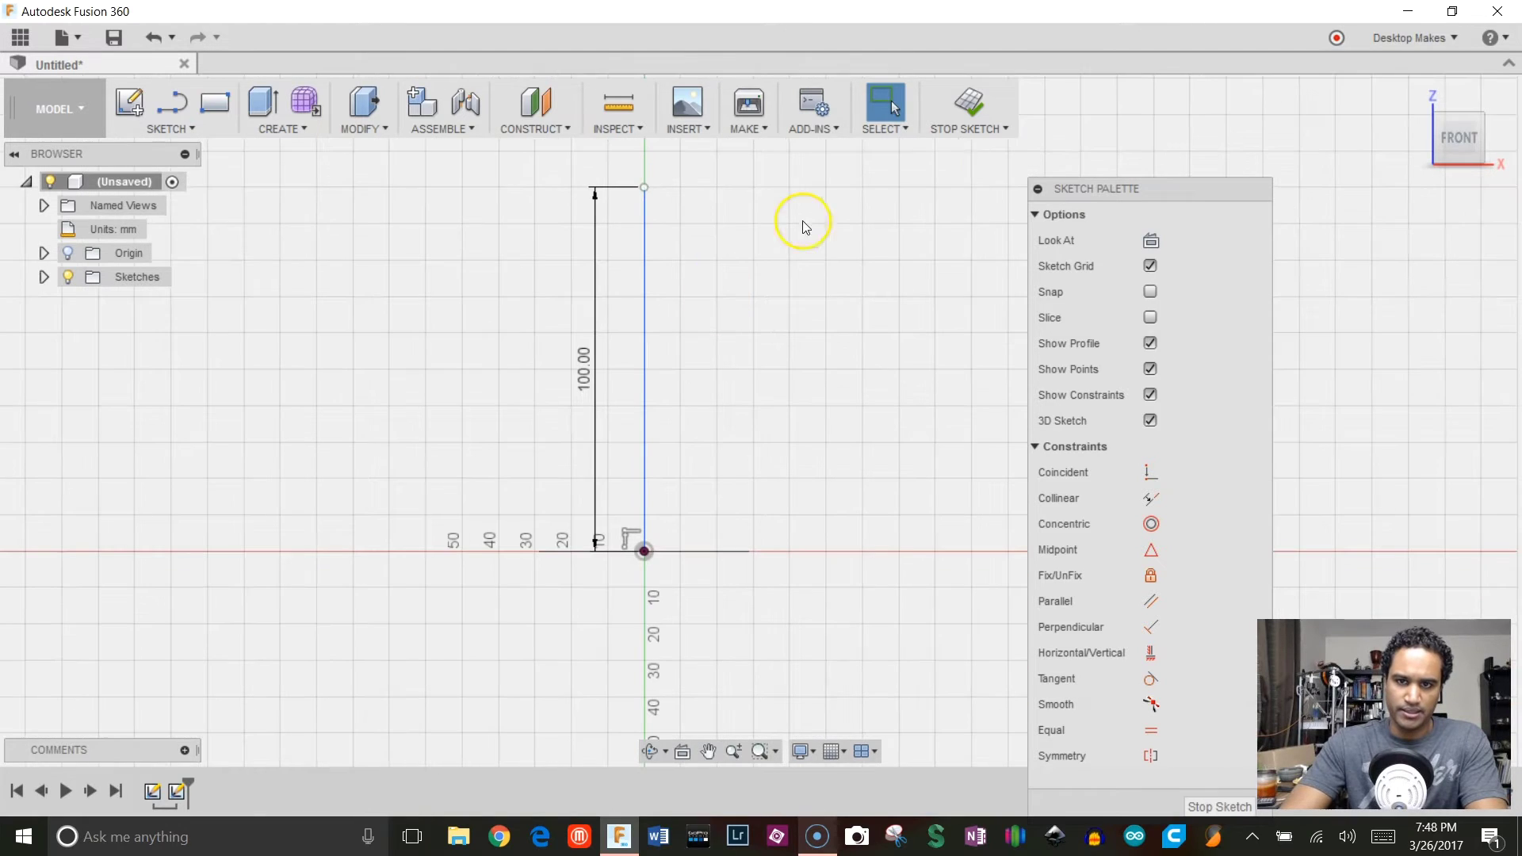
left_click(976, 103)
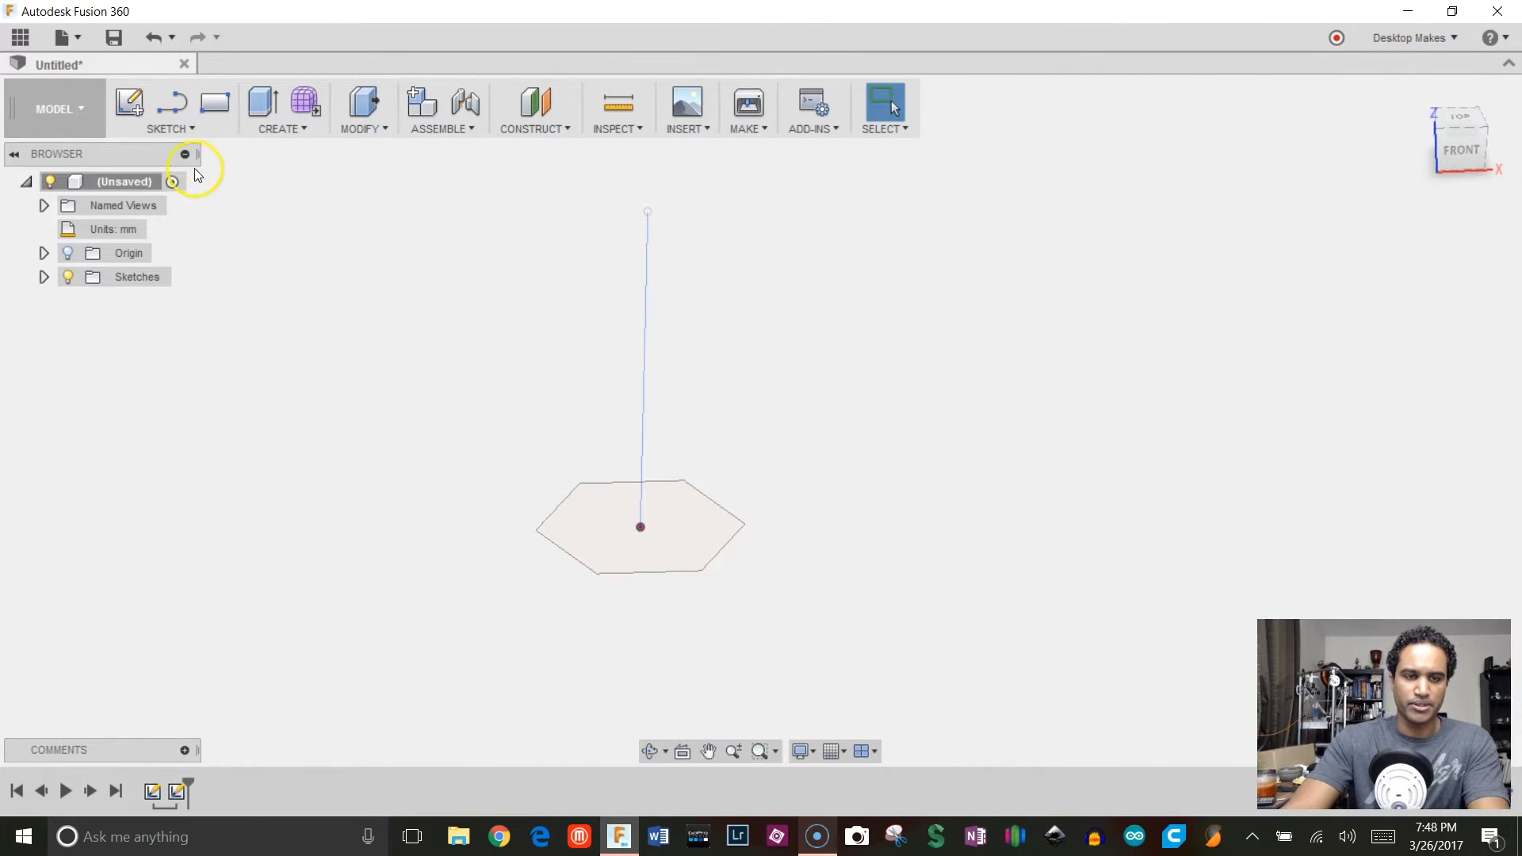
Start a Coil on the hexagon's plane, centred on the origin, with its 57.735 mm base circle reaching a hexagon corner
left_click(273, 127)
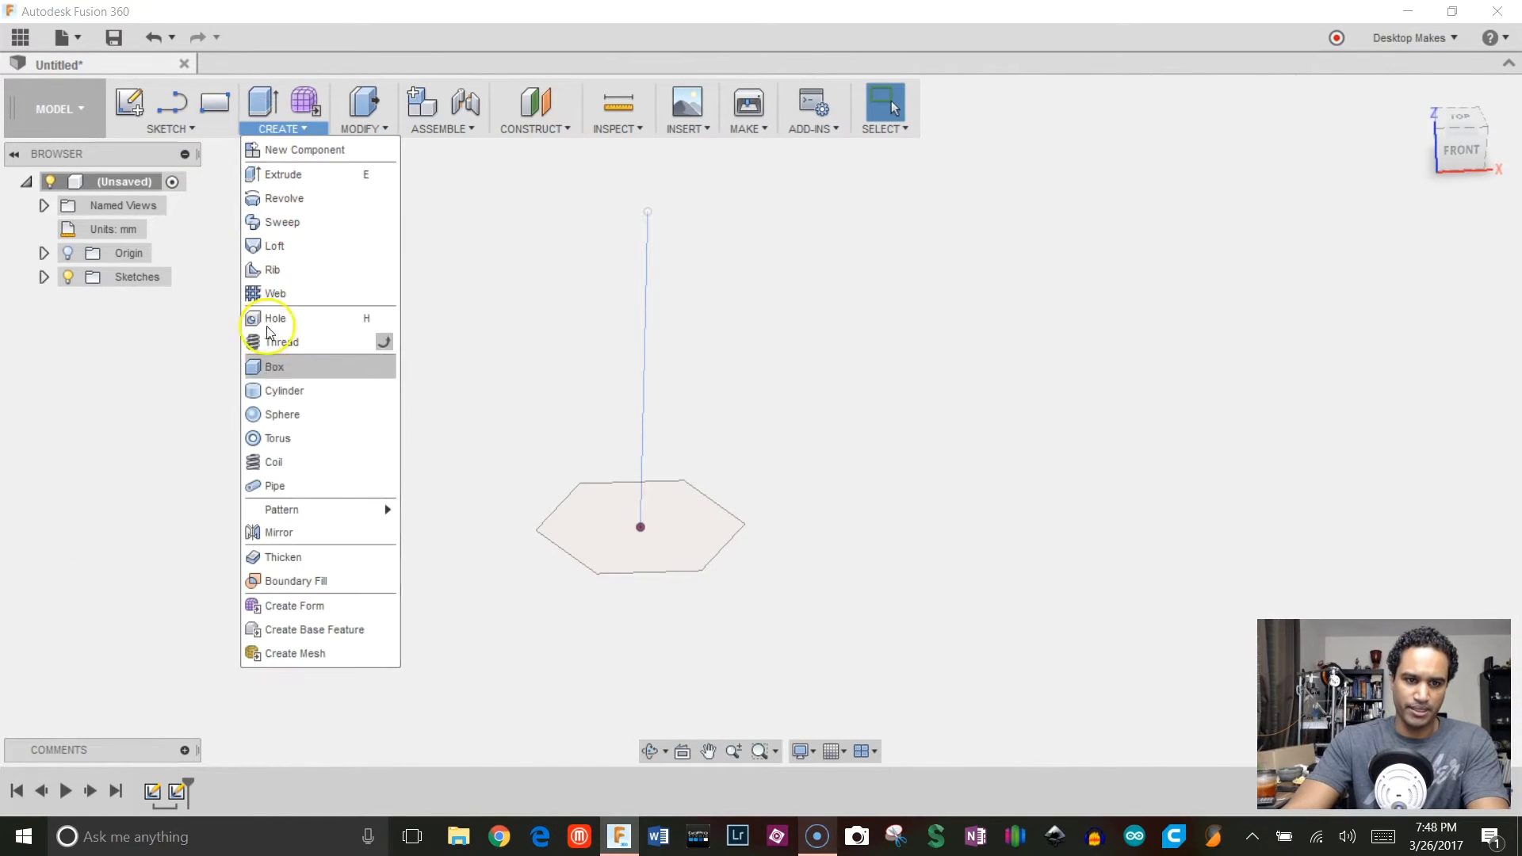
left_click(269, 462)
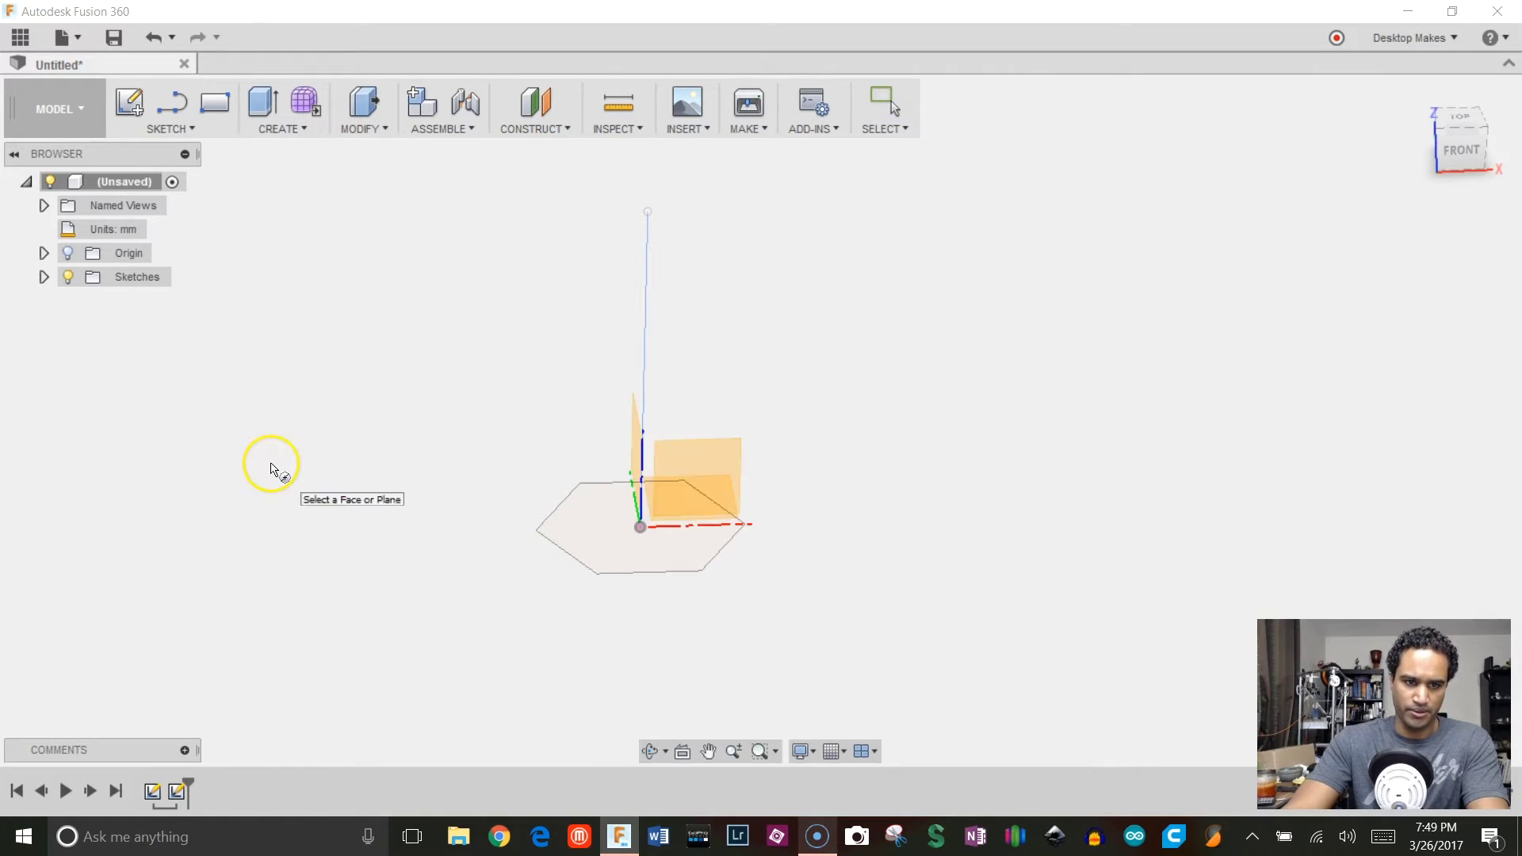
left_click(594, 523)
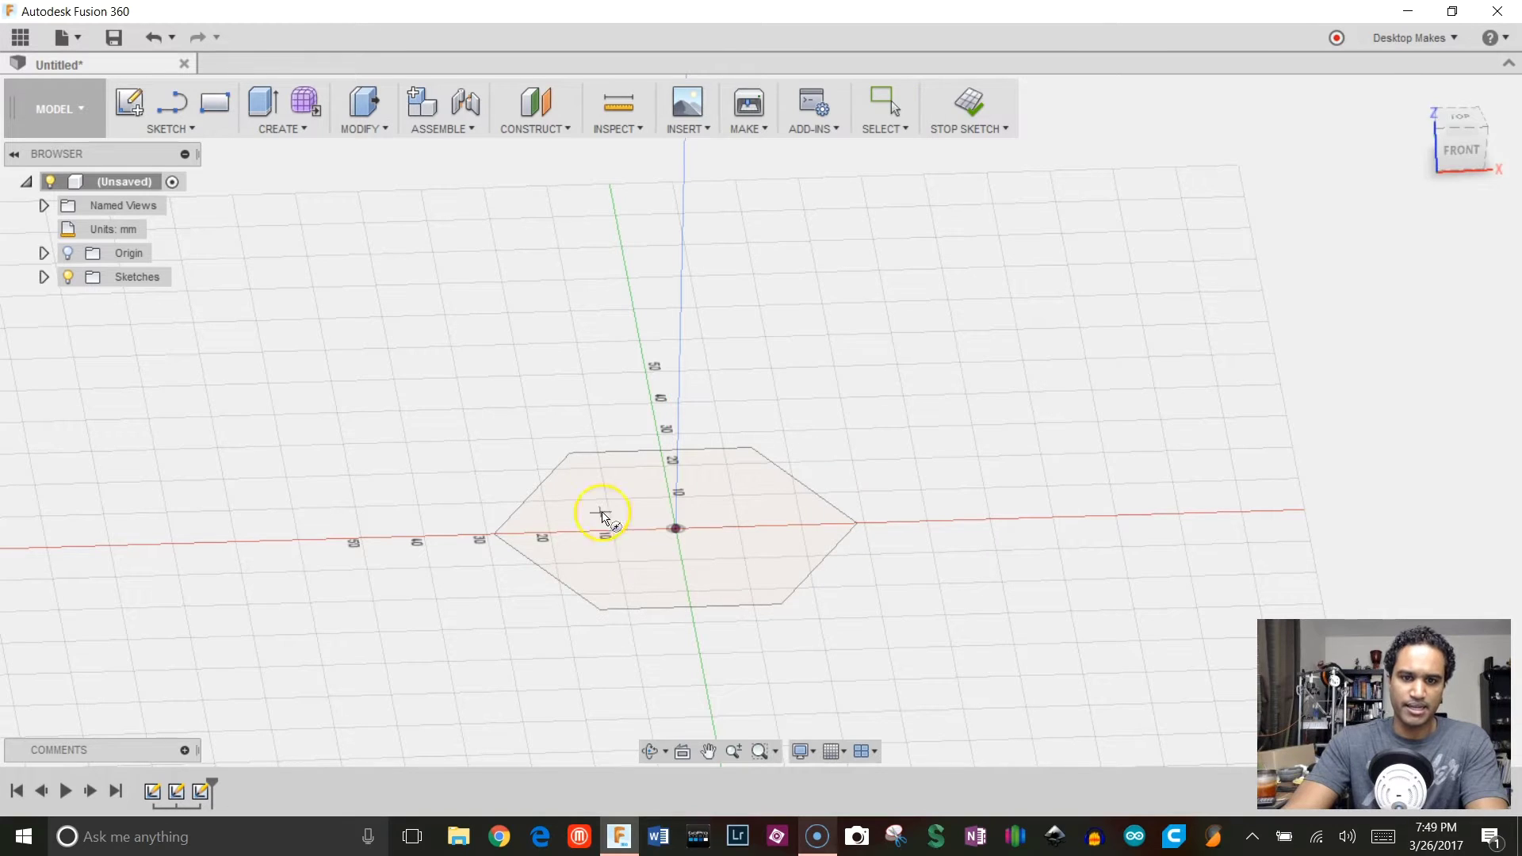
left_click(1460, 119)
scroll(654, 379, "up", 3)
middle_click_drag(656, 374, 672, 455)
left_click(722, 395)
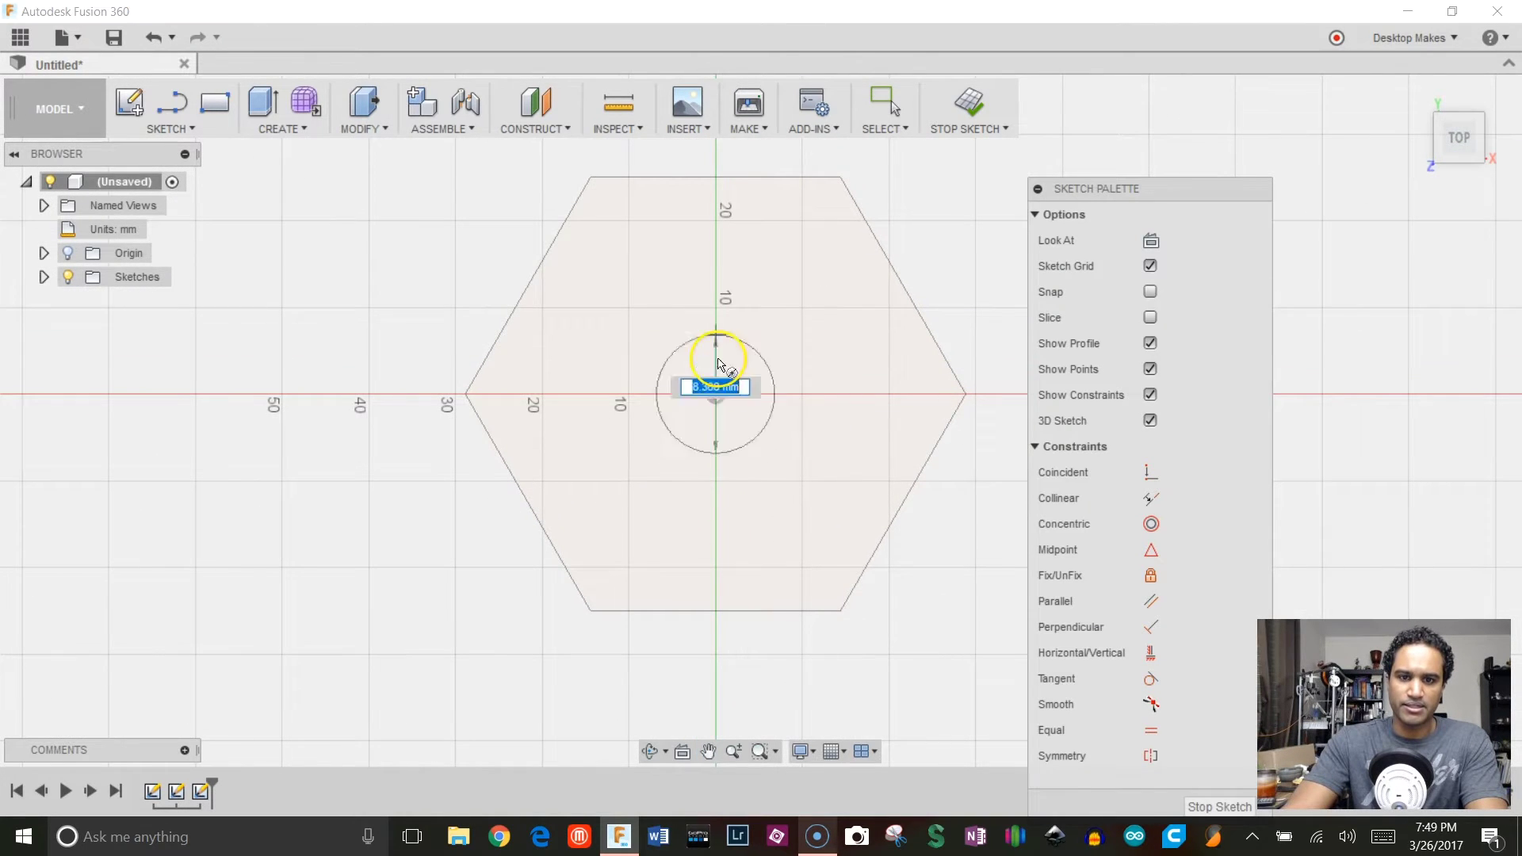
left_click(590, 181)
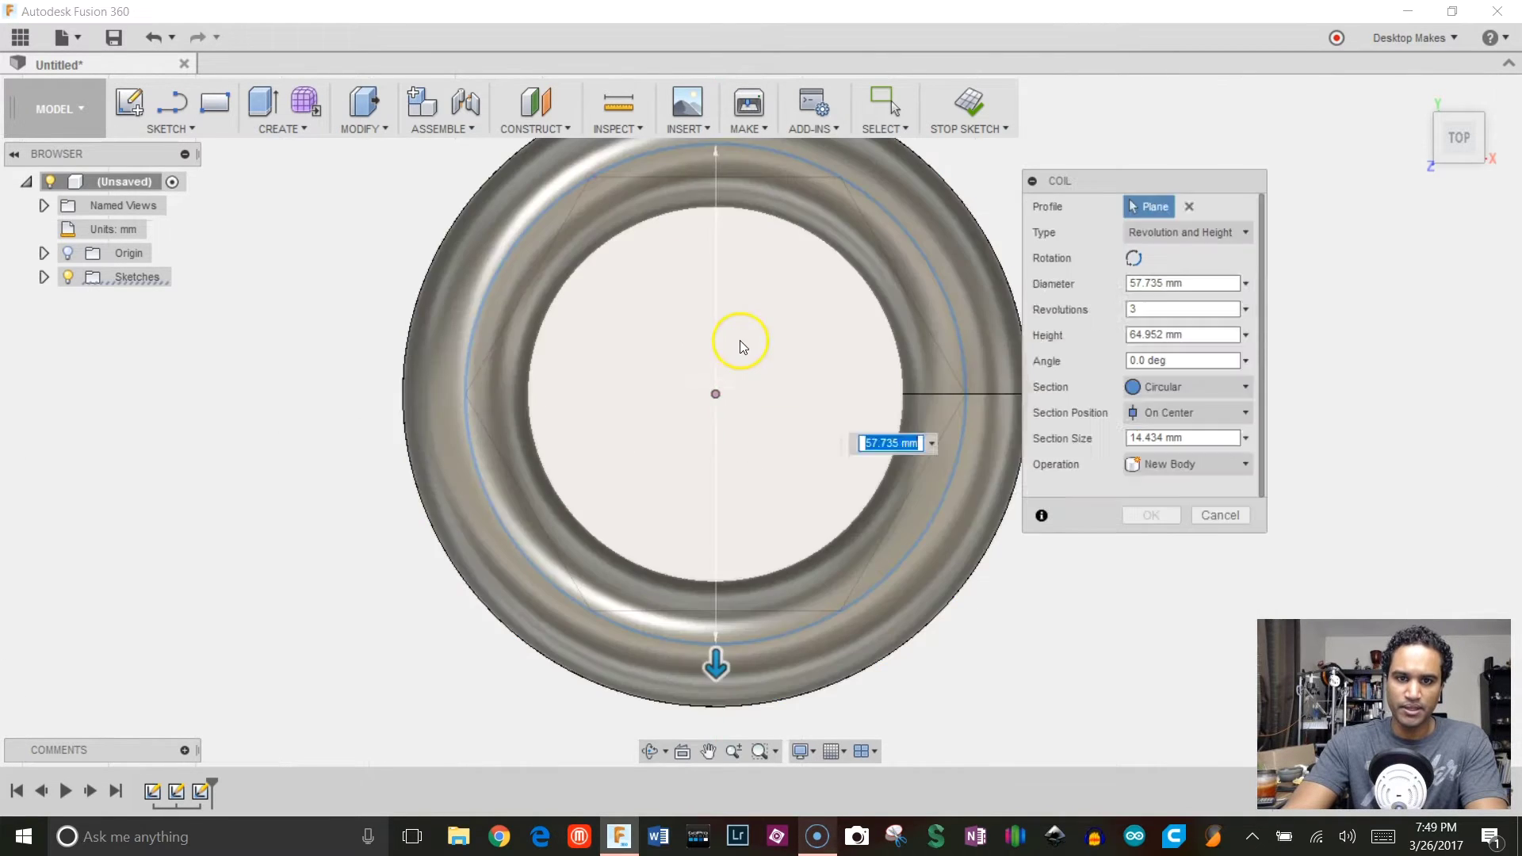
Define the coil by Revolution and Height, with 0.5 revolutions and a height of 100 mm
scroll(680, 418, "down", 2)
left_click(1450, 156)
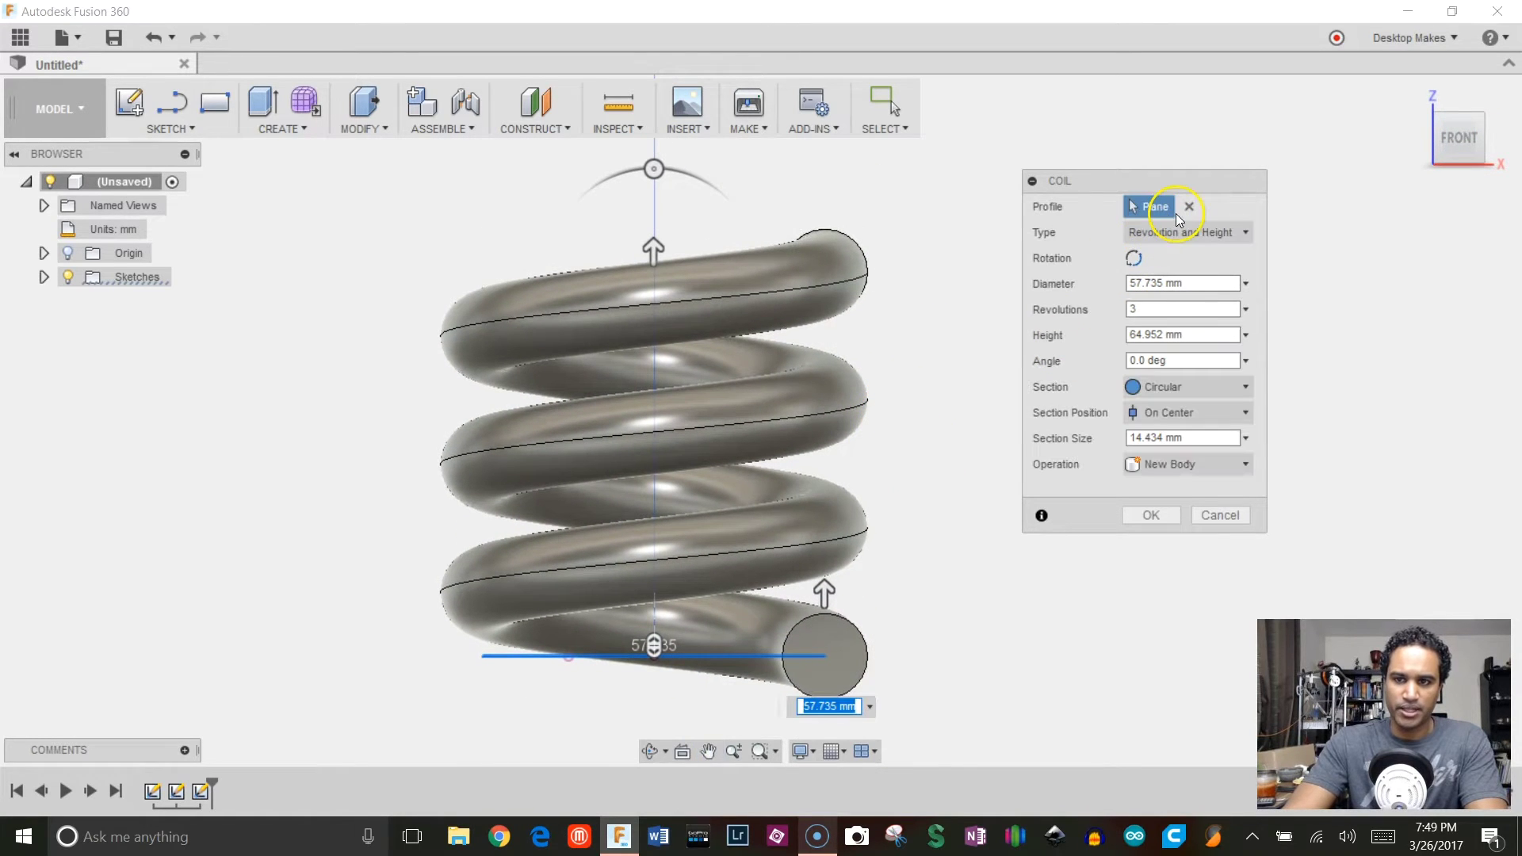
left_click(1145, 233)
left_click(1191, 233)
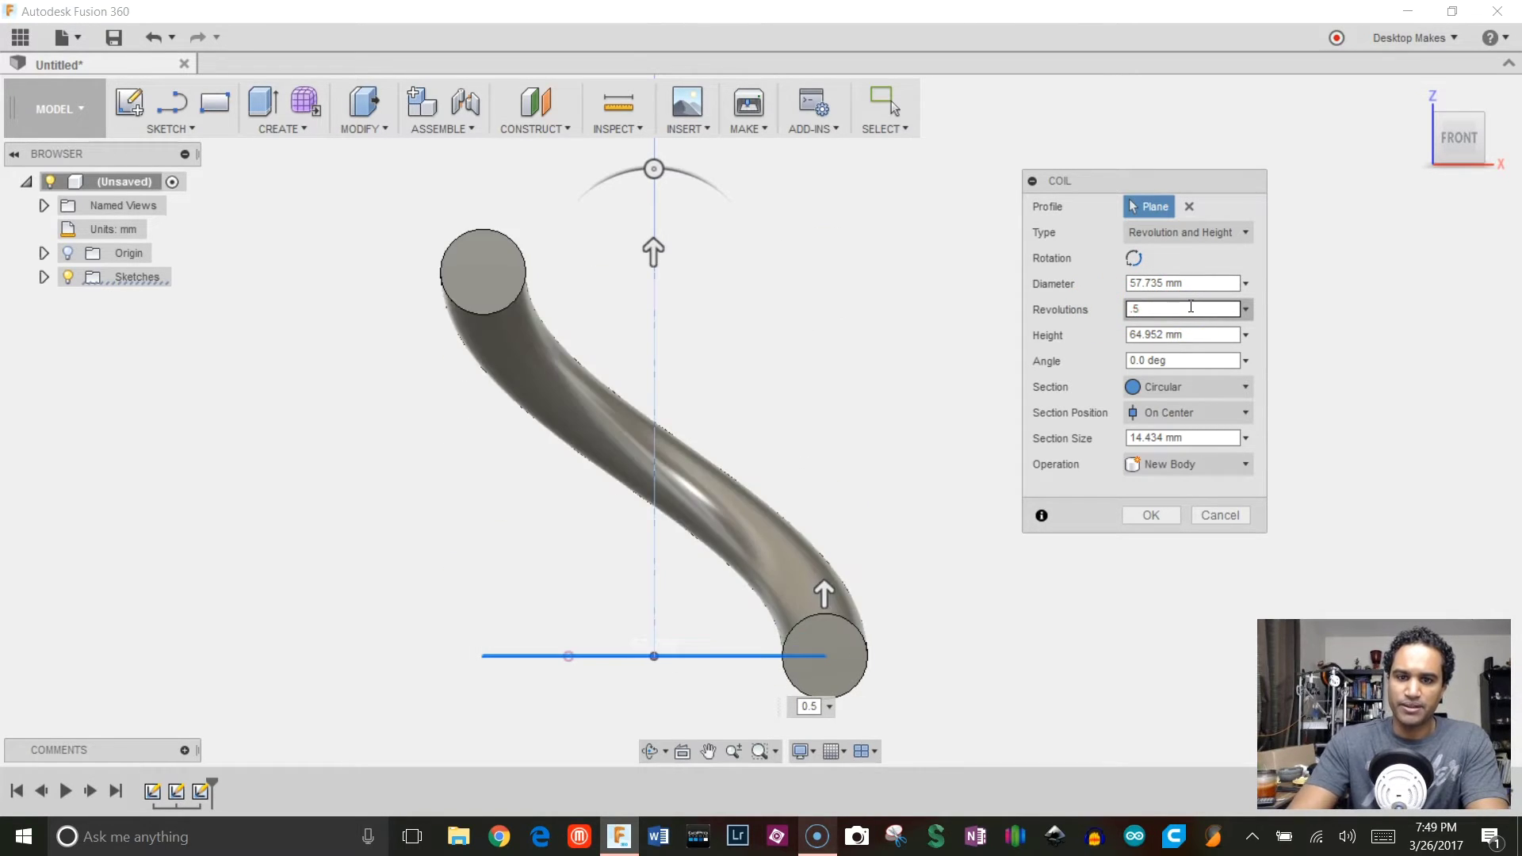
left_click(1185, 333)
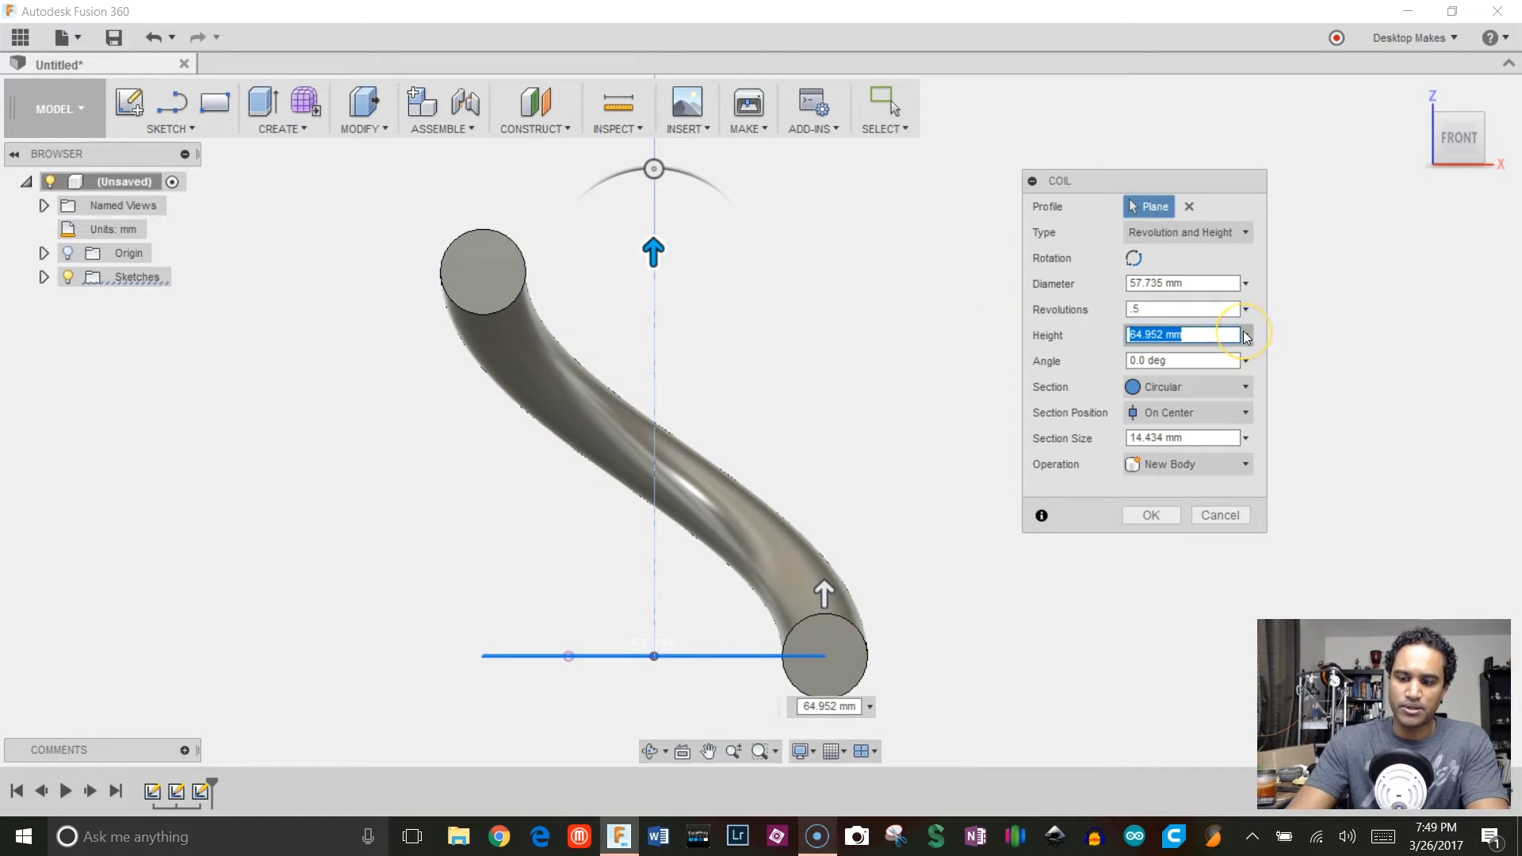
type("100")
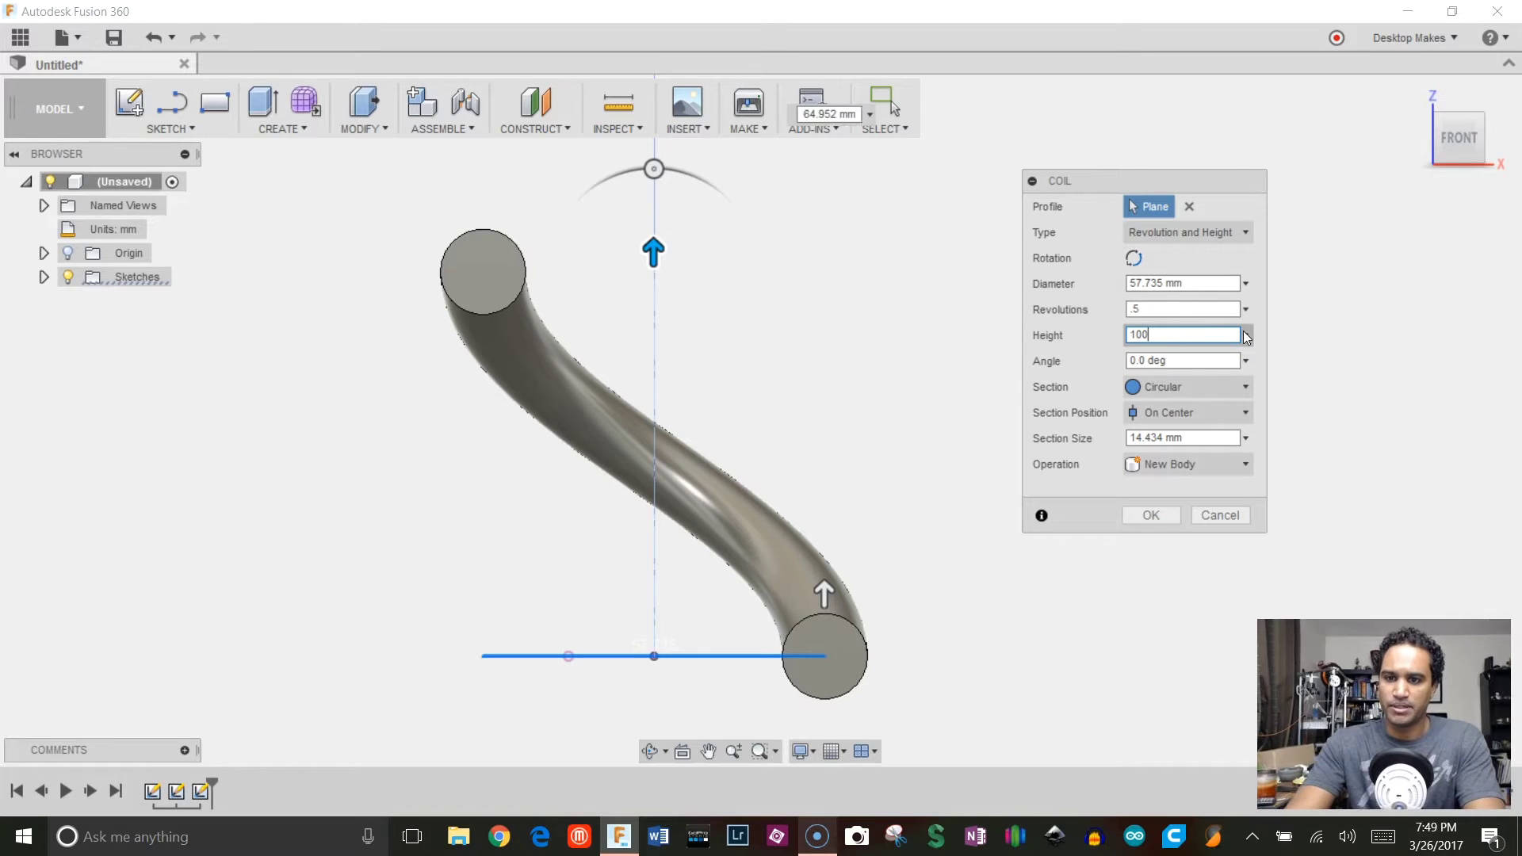
Set the coil's circular section size to 20 mm and create it as a new body
scroll(879, 338, "down", 3)
middle_click_drag(887, 314, 876, 390)
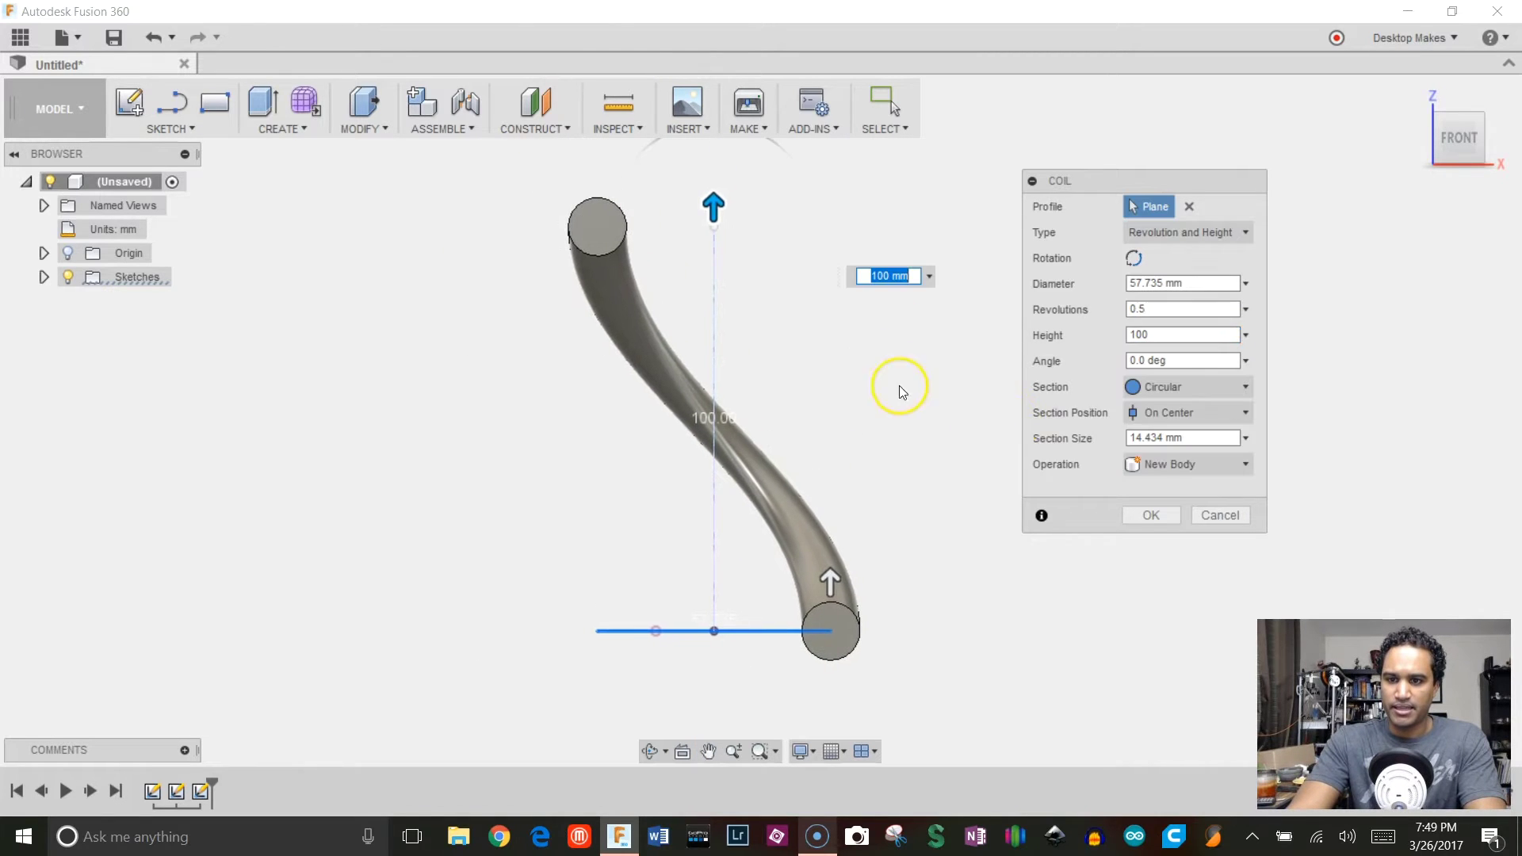
left_click(1152, 434)
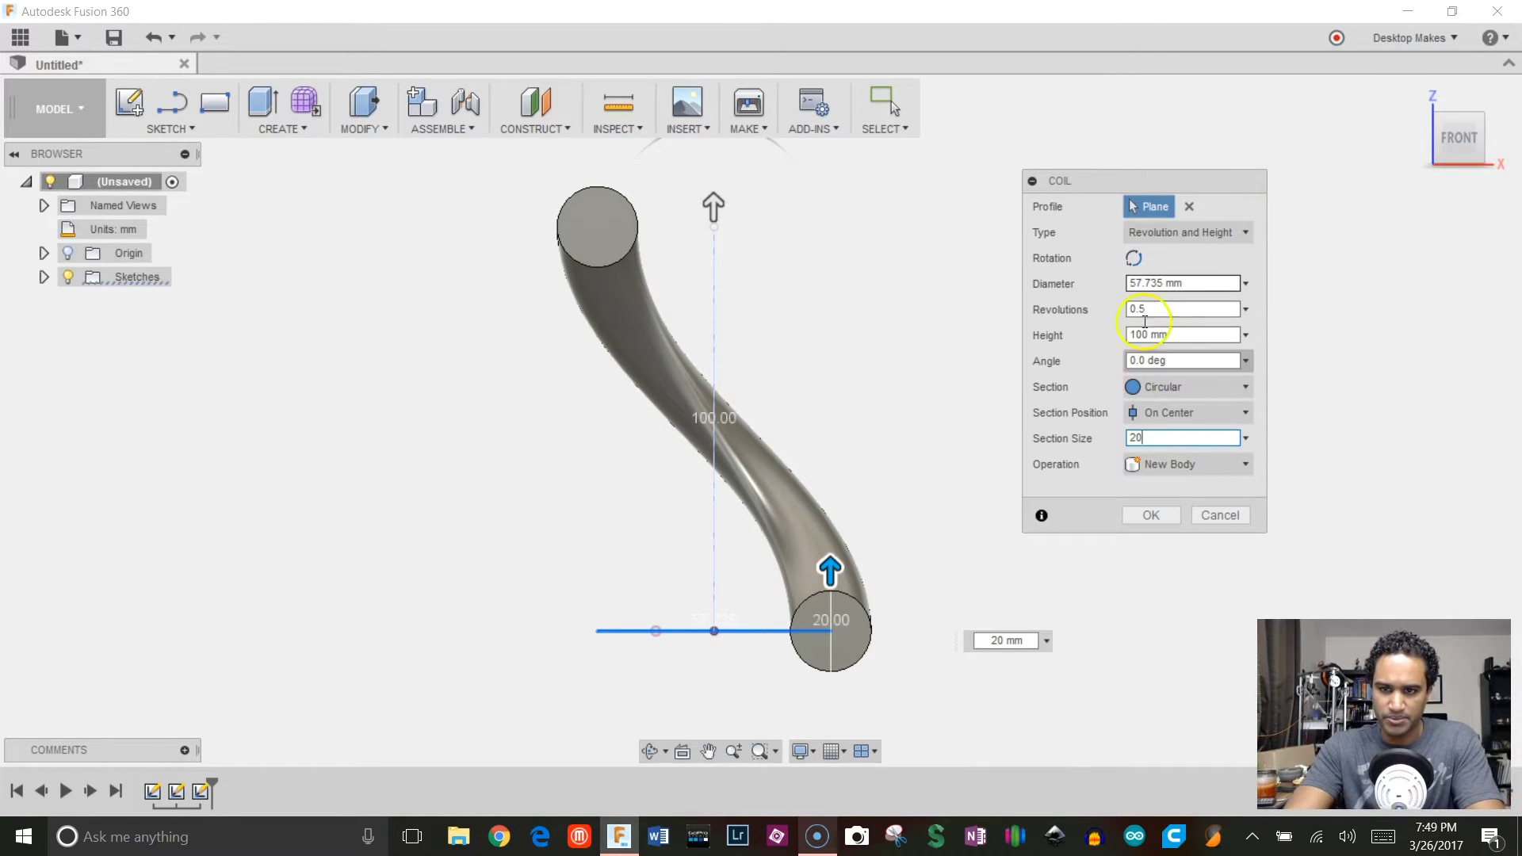
left_click(1154, 521)
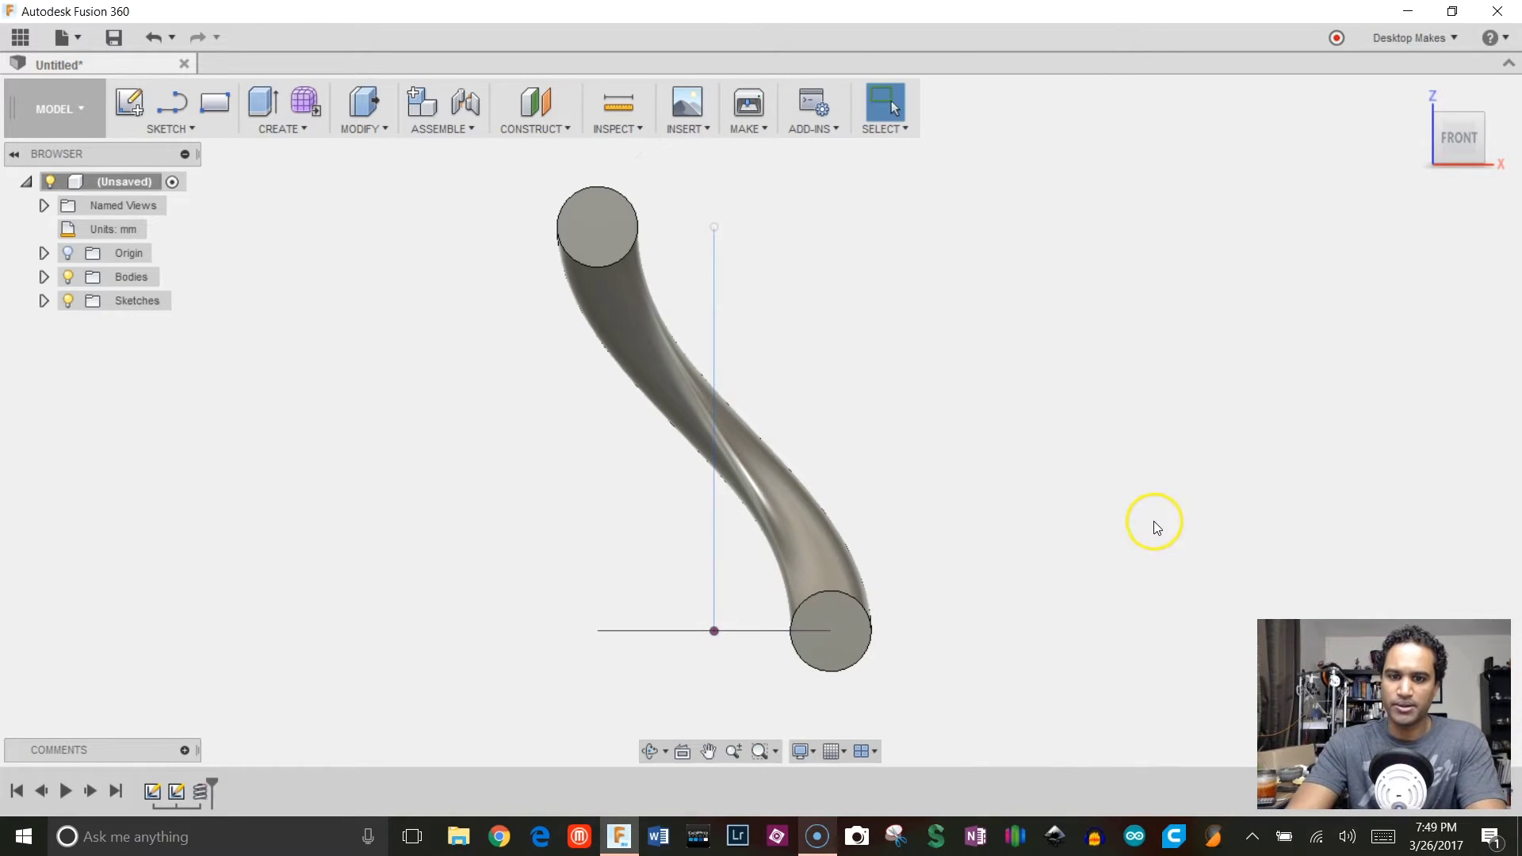
Start a Sweep of type Path + Guide Rail with the hexagon as its profile
middle_click_drag(1025, 444, 1034, 547, "shift")
middle_click_drag(981, 495, 867, 381, "shift")
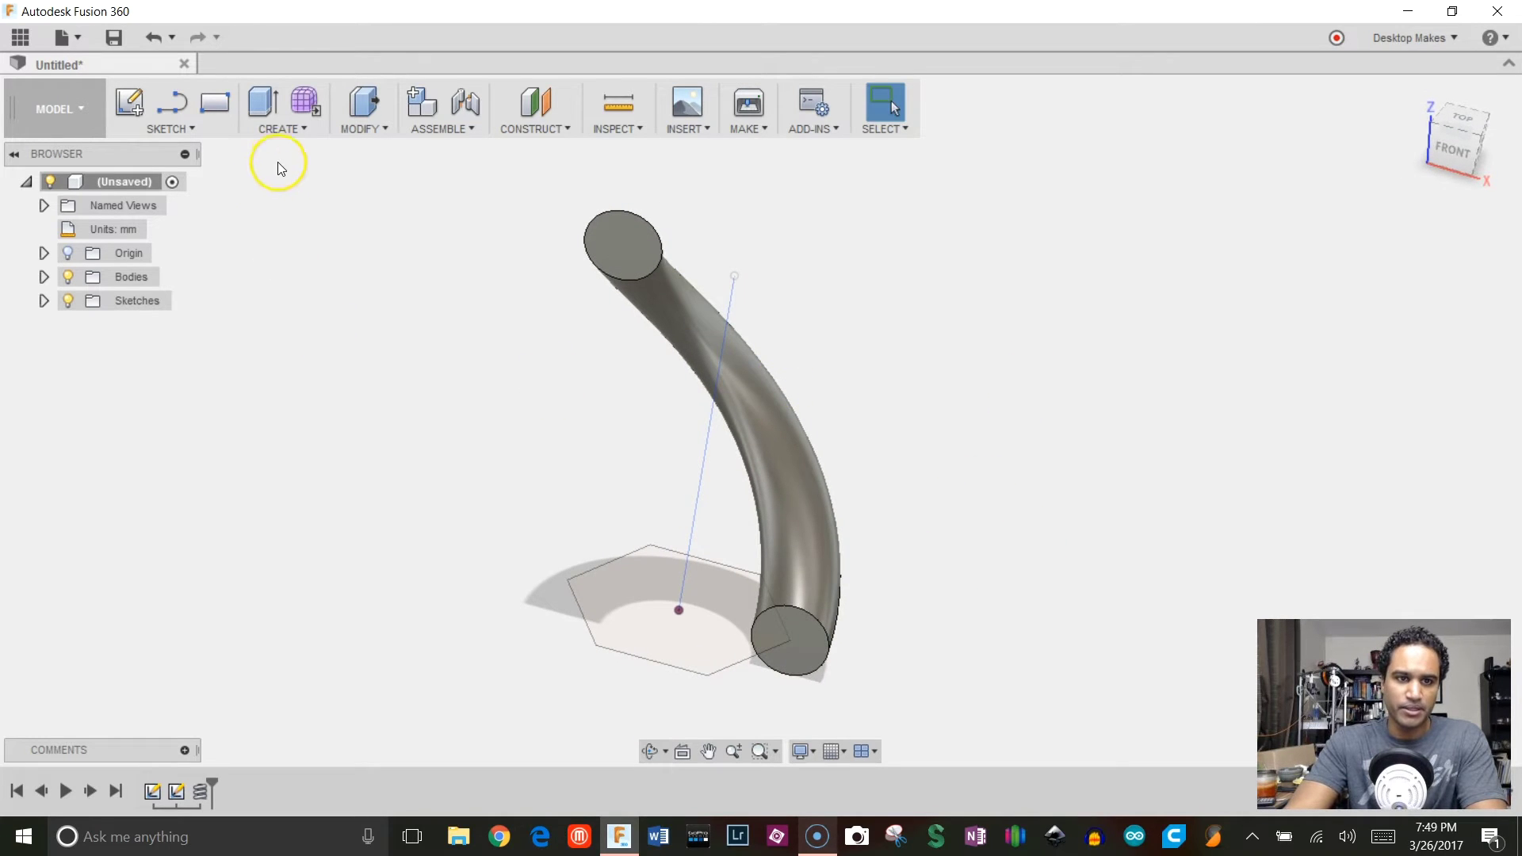
left_click(288, 130)
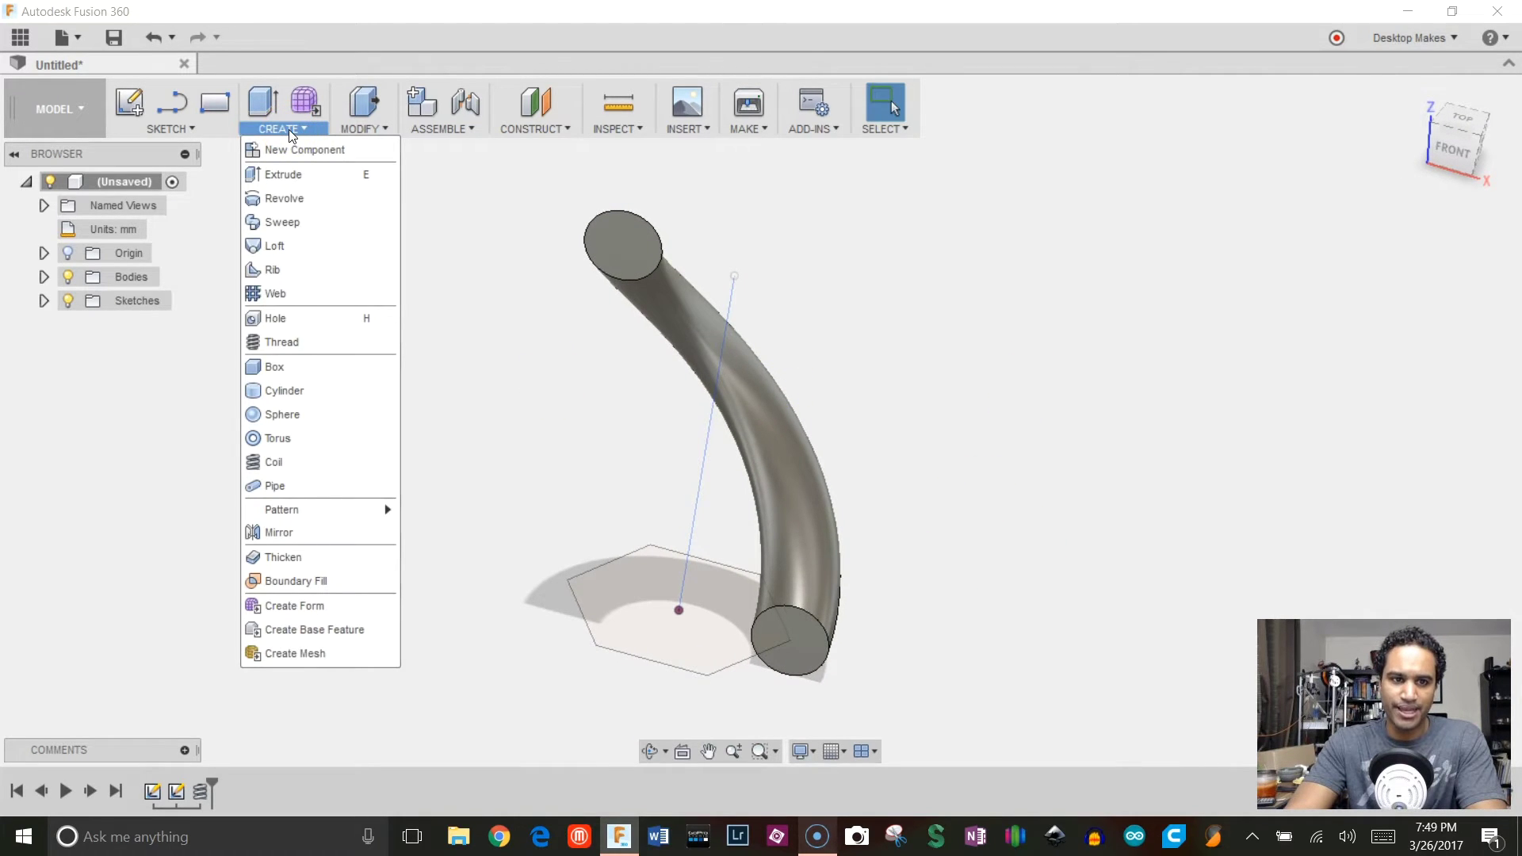
left_click(287, 222)
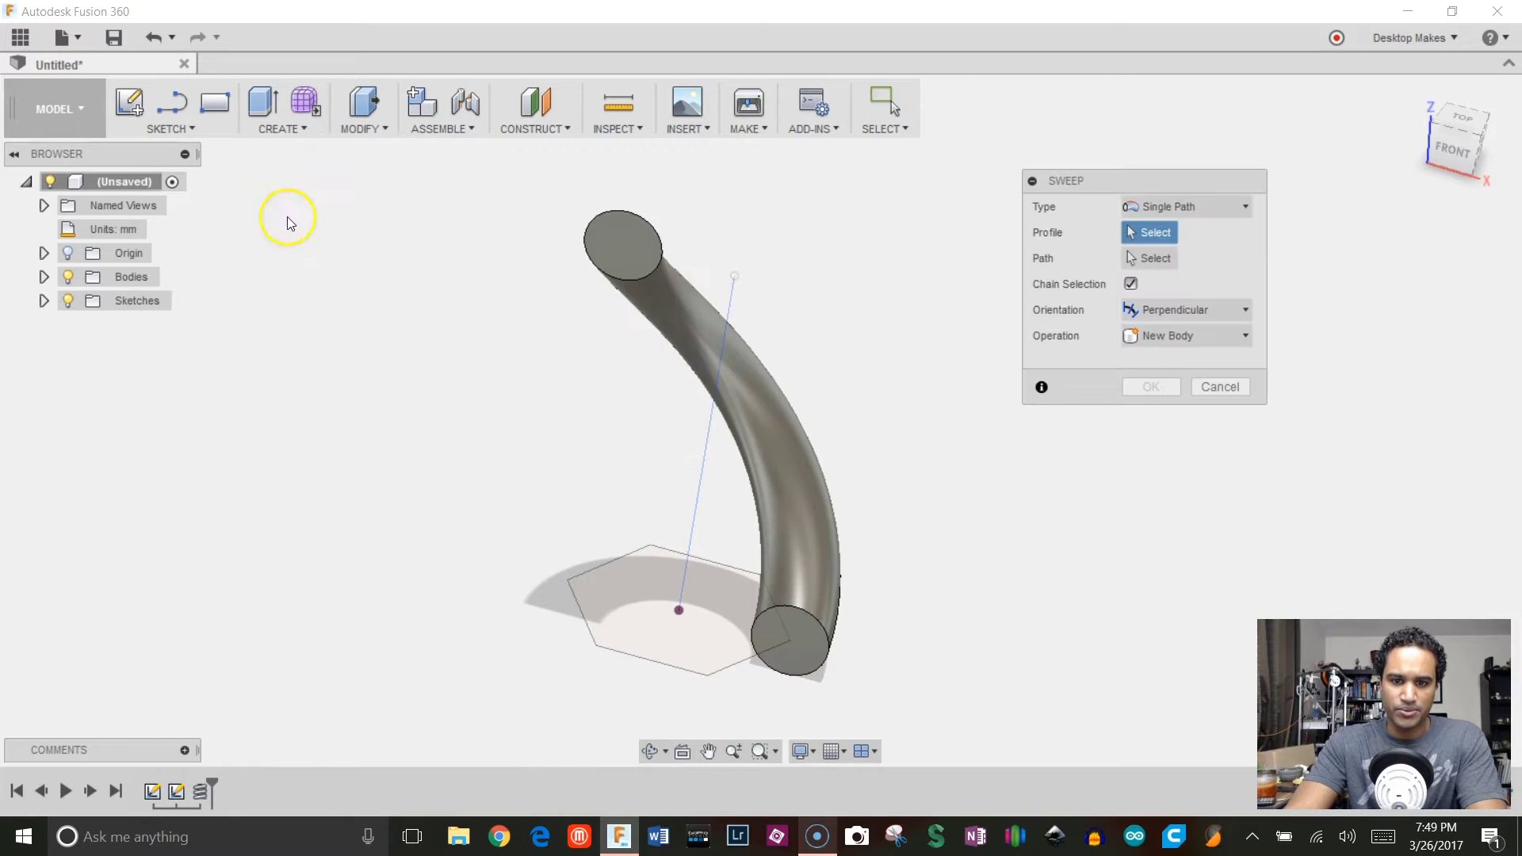
left_click(1170, 207)
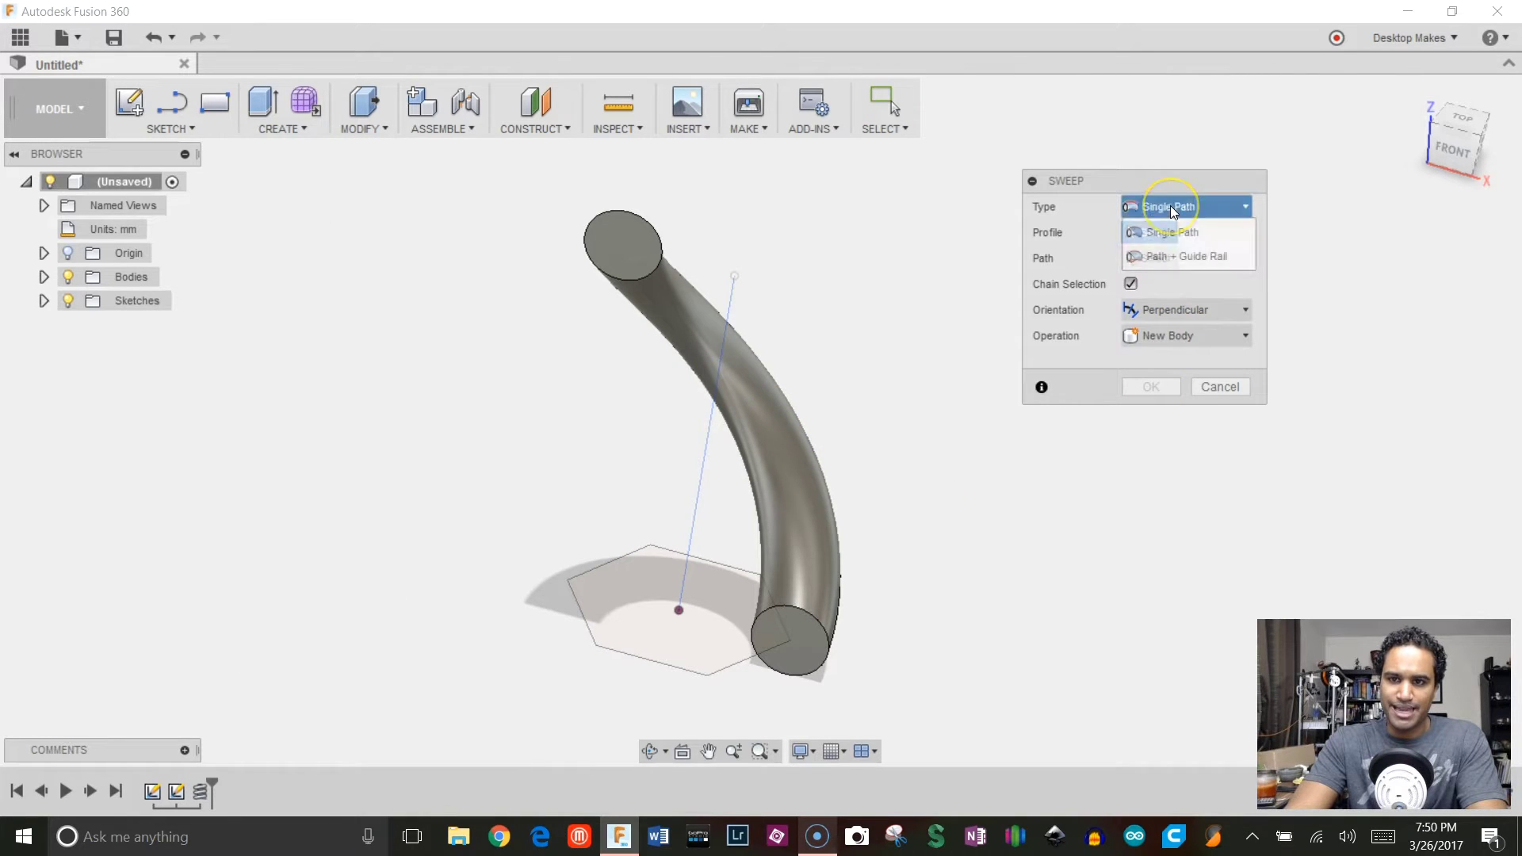
left_click(1187, 255)
left_click(700, 631)
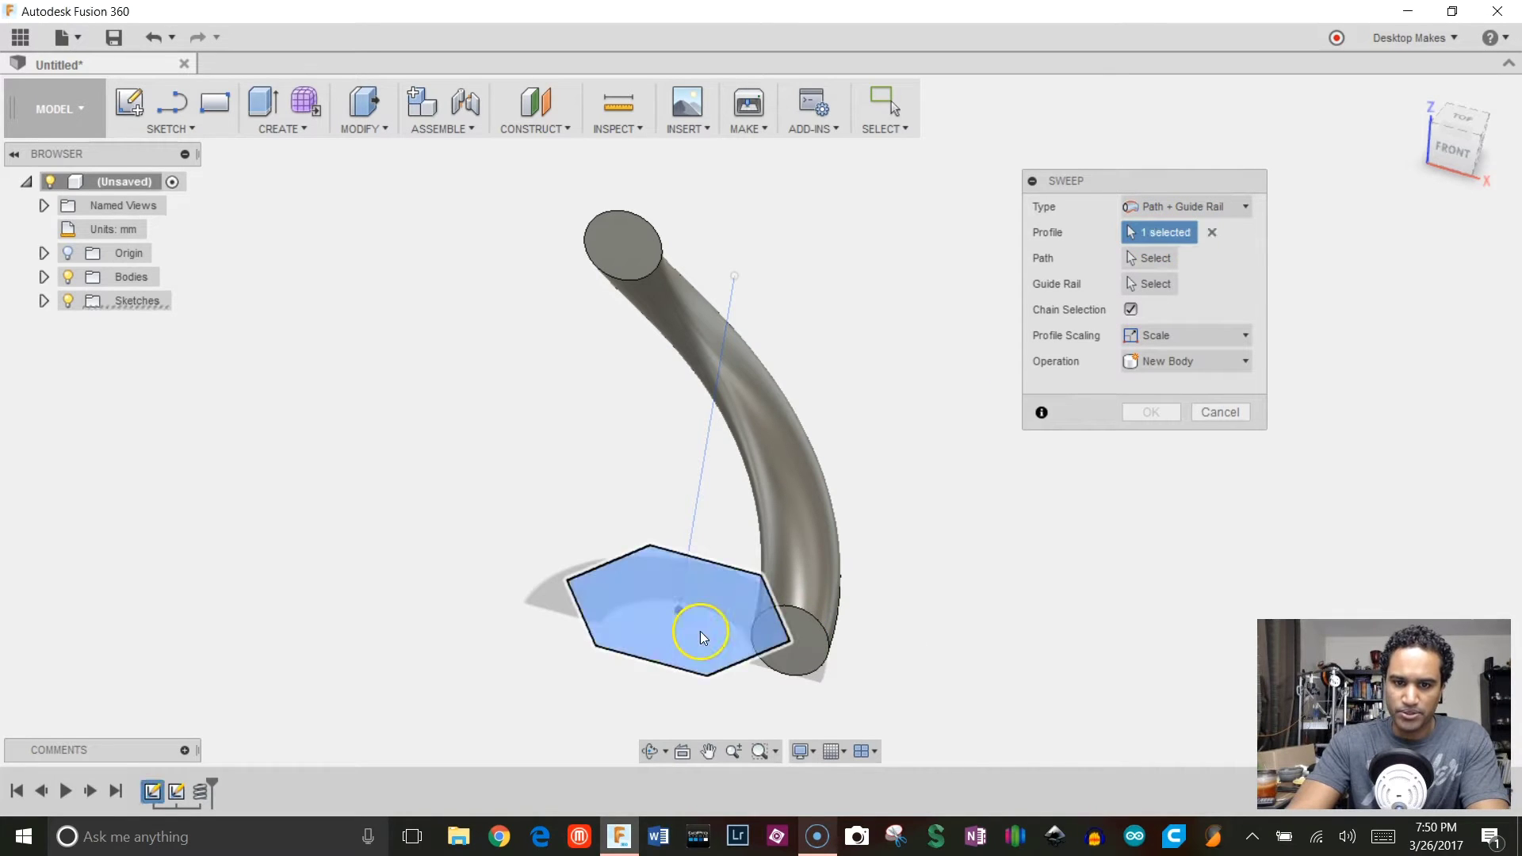
Assign the coil's outer helical edge as the sweep path and the vertical 100 mm line as the guide rail
left_click(1147, 260)
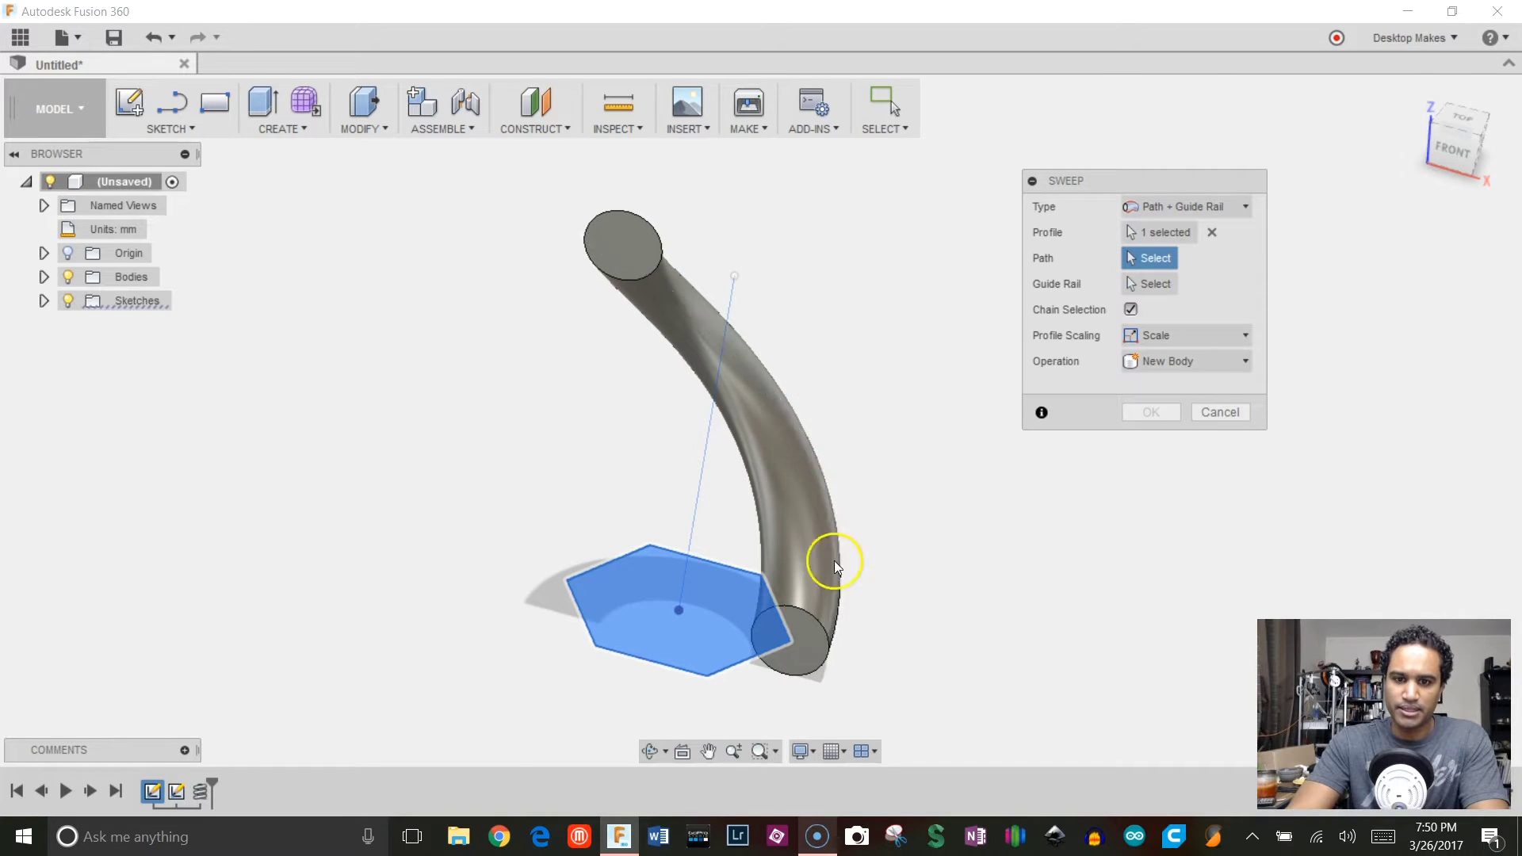
left_click(797, 428)
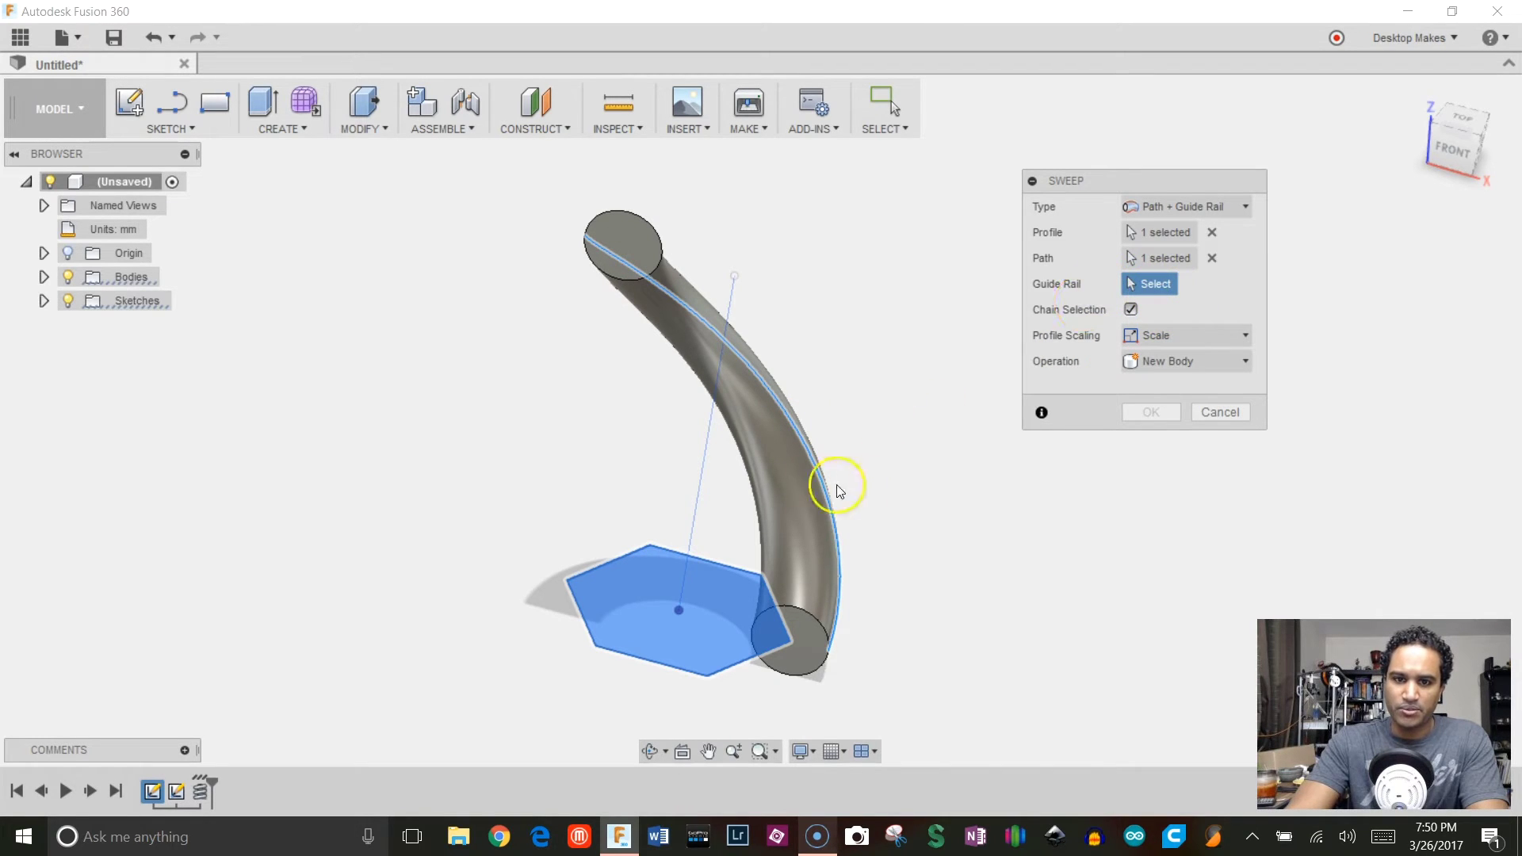
left_click(702, 485)
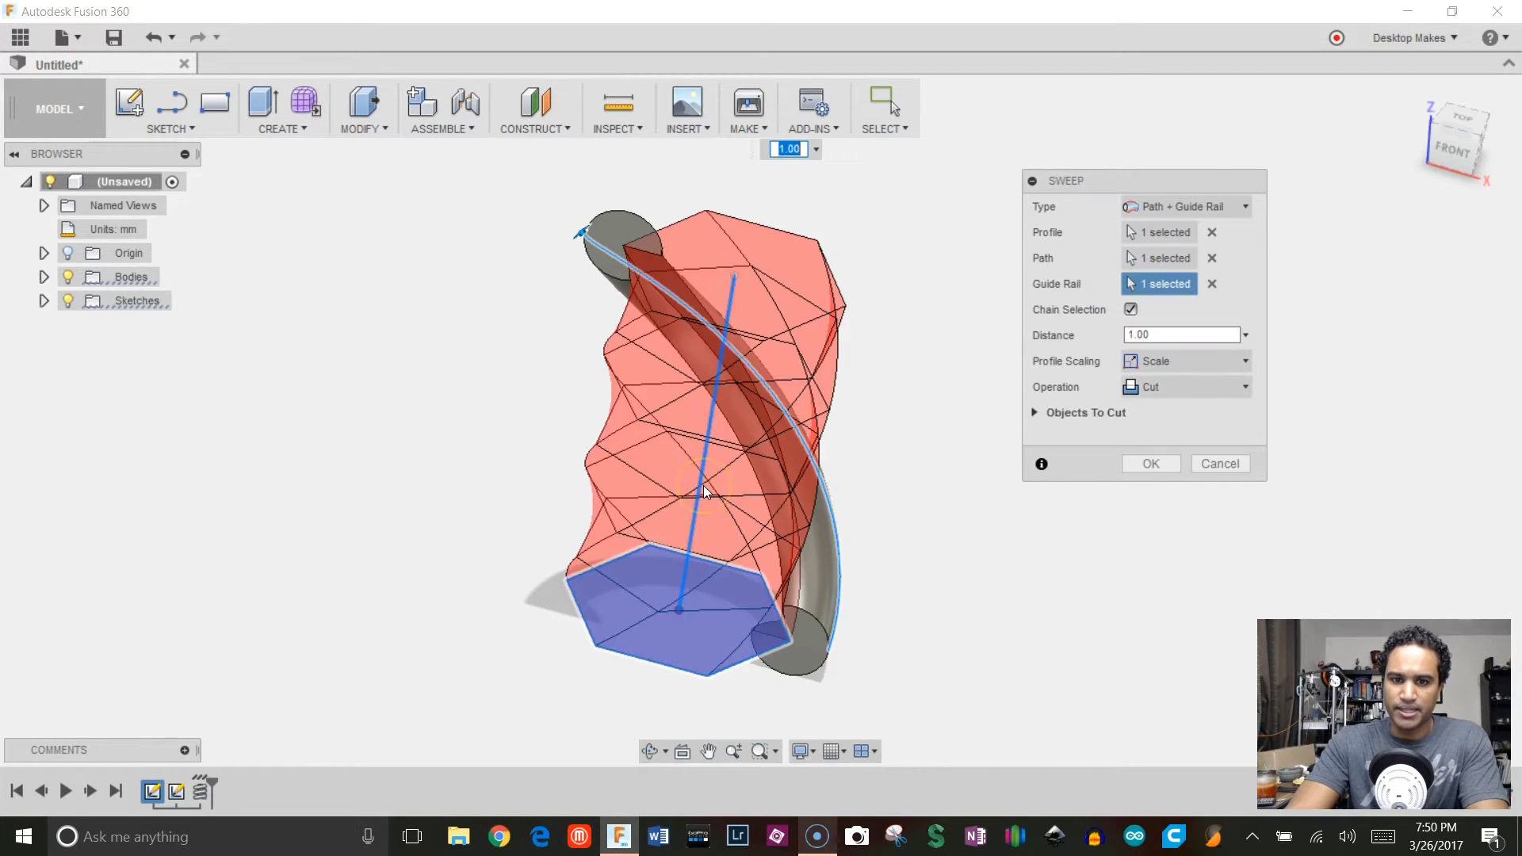
Set the hexagon sweep's operation to New Body and create the twisted body
middle_click_drag(1082, 525, 1056, 463, "shift")
left_click(1157, 394)
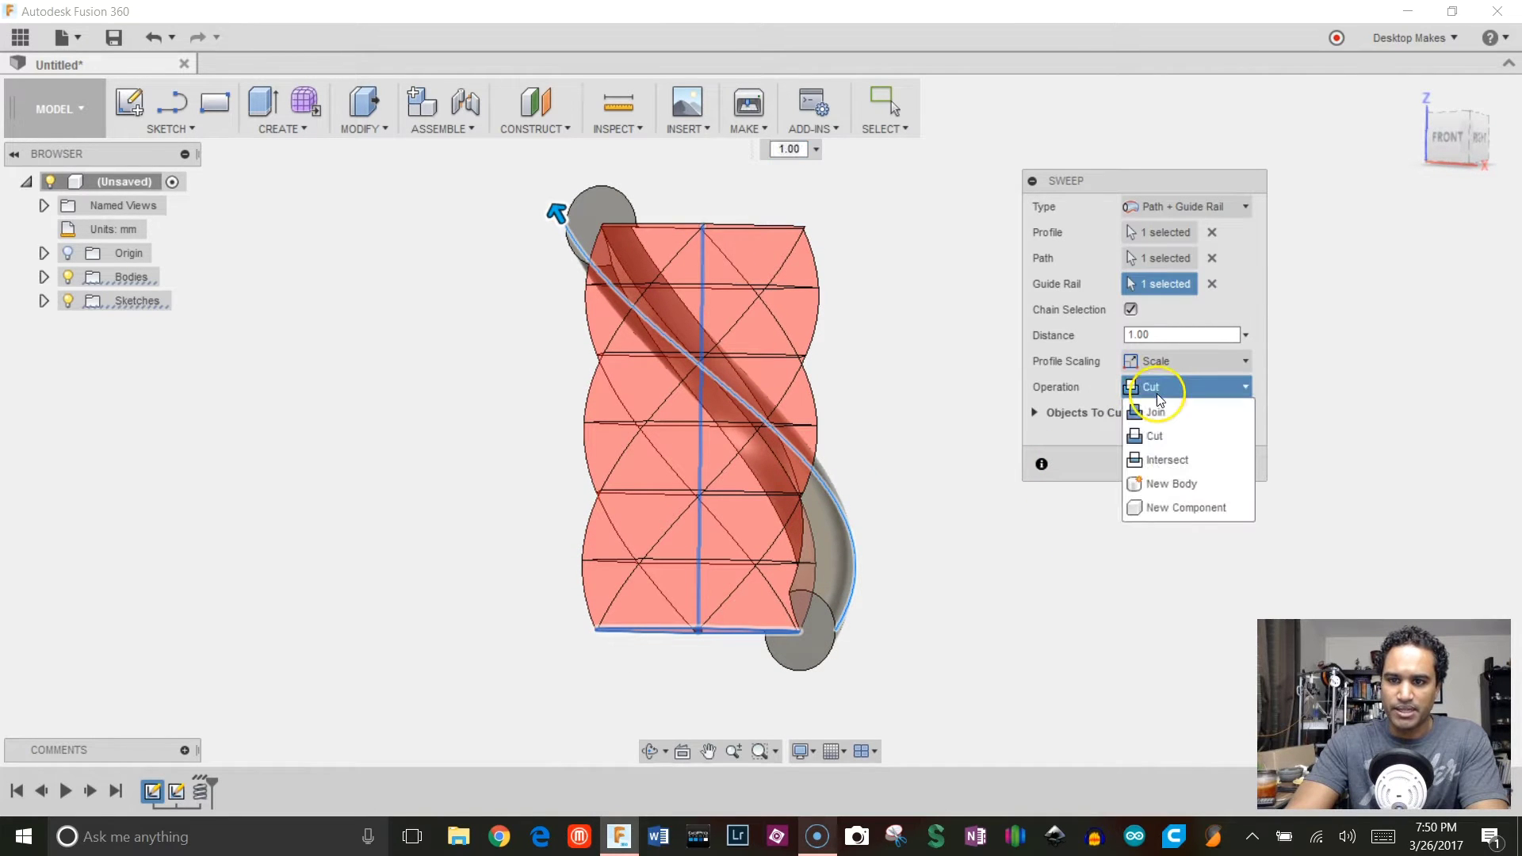
left_click(1169, 481)
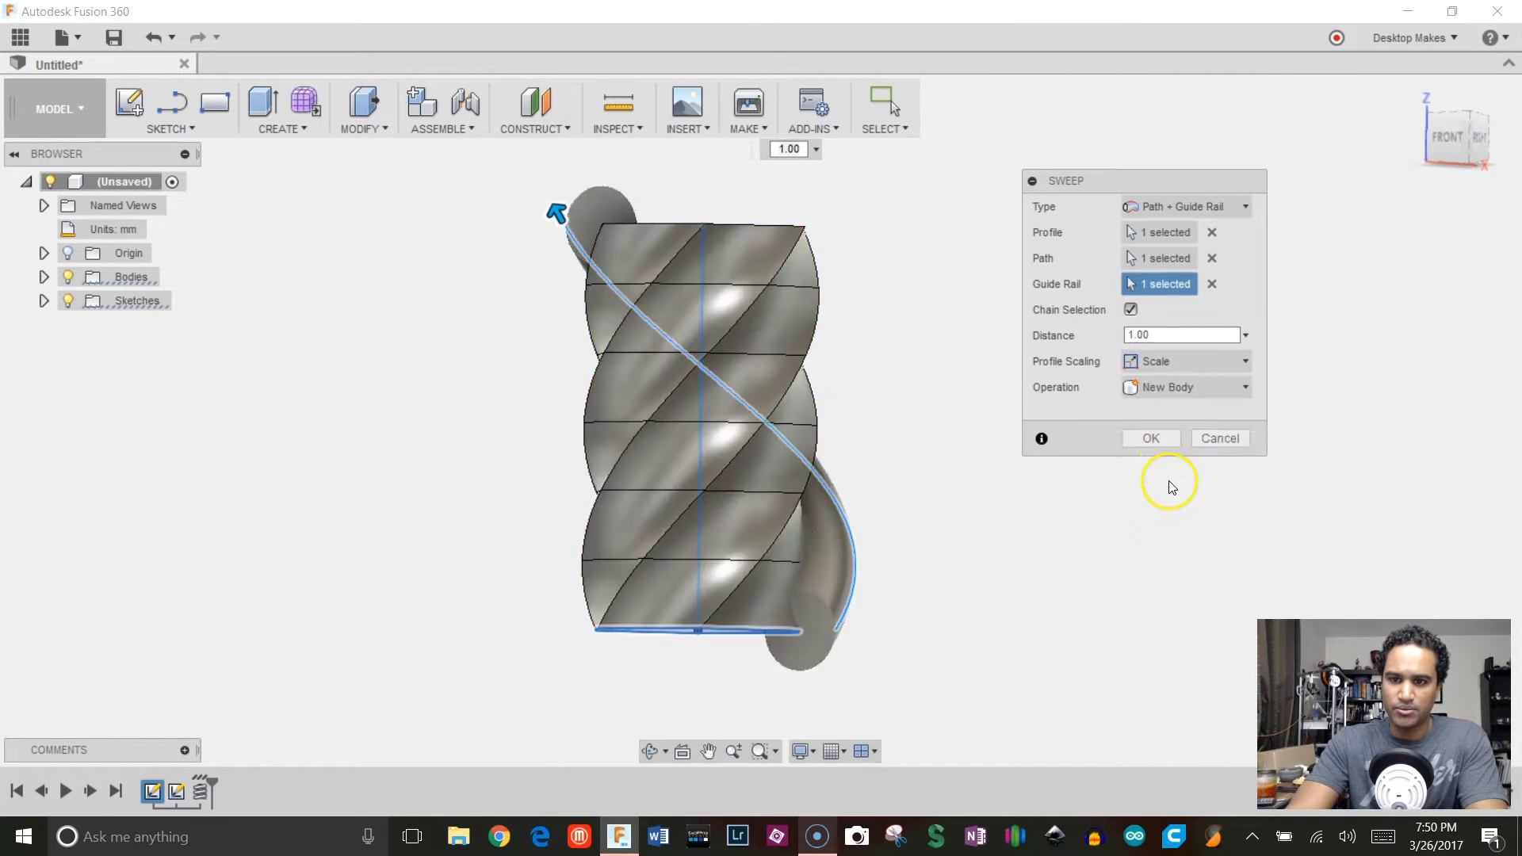
left_click(1162, 438)
middle_click_drag(1006, 401, 939, 420, "shift")
scroll(939, 420, "down", 1)
middle_click_drag(754, 425, 793, 392, "shift")
Rename the helical coil body as coil
left_click(43, 277)
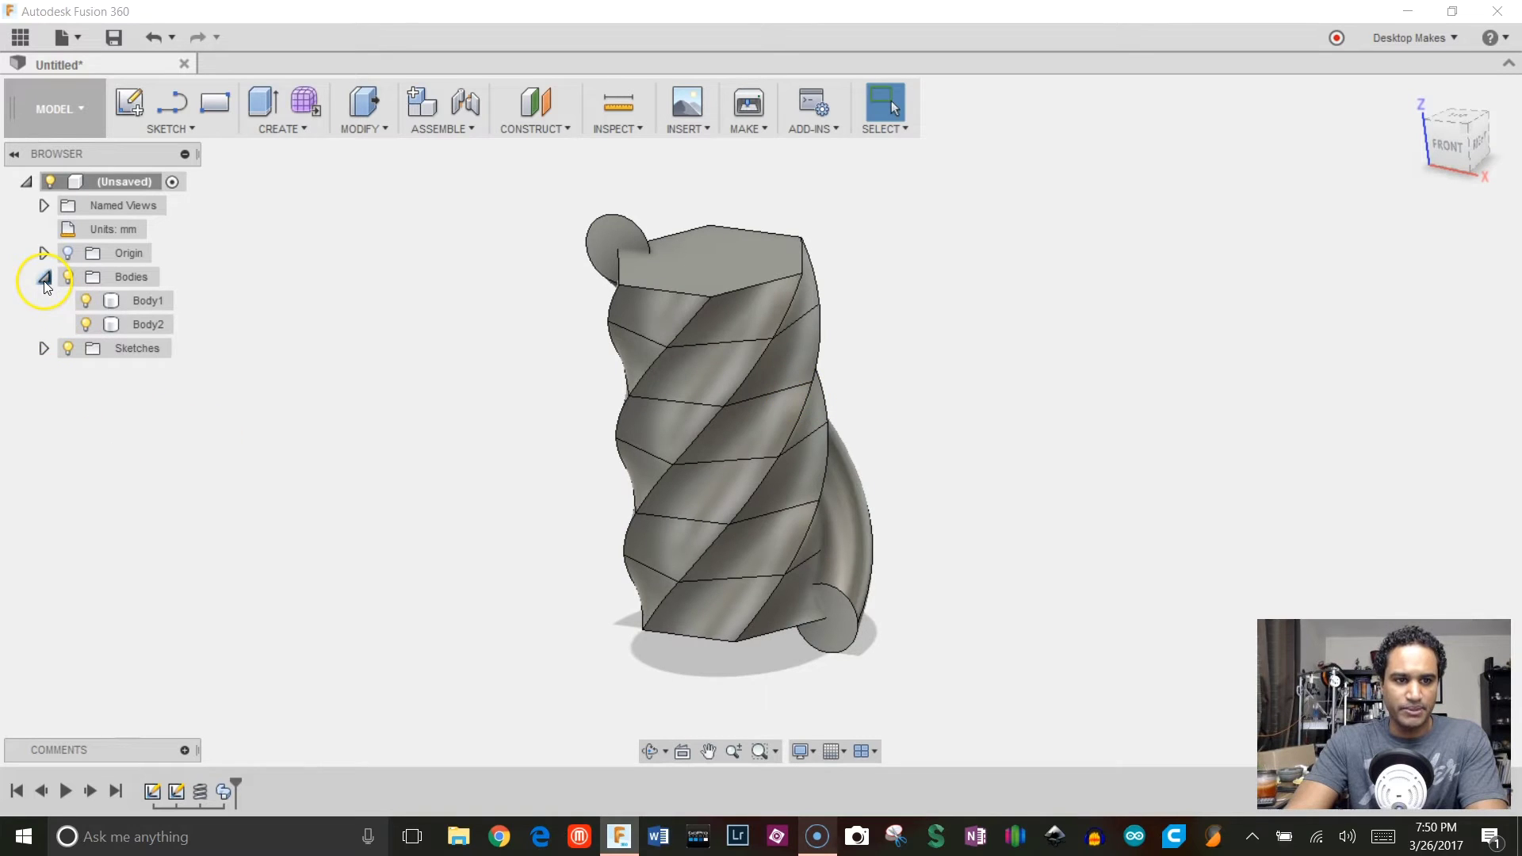
left_click(87, 301)
left_click(86, 301)
left_click(158, 306)
double_click(160, 306)
type("coil")
key("Return")
left_click(306, 330)
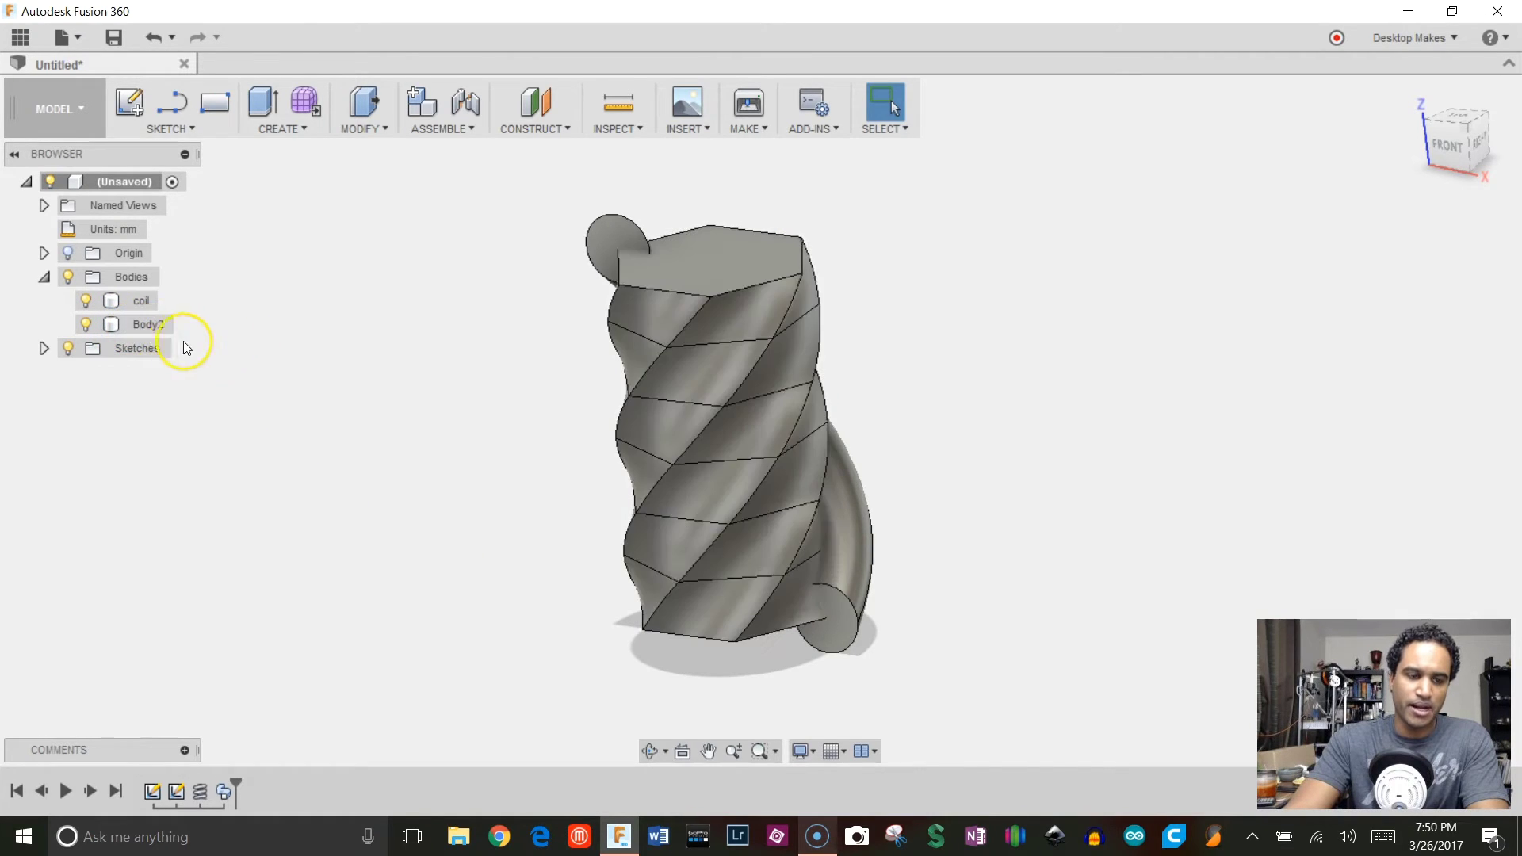
Rename the twisted hexagonal body as outer
left_click(156, 330)
double_click(157, 330)
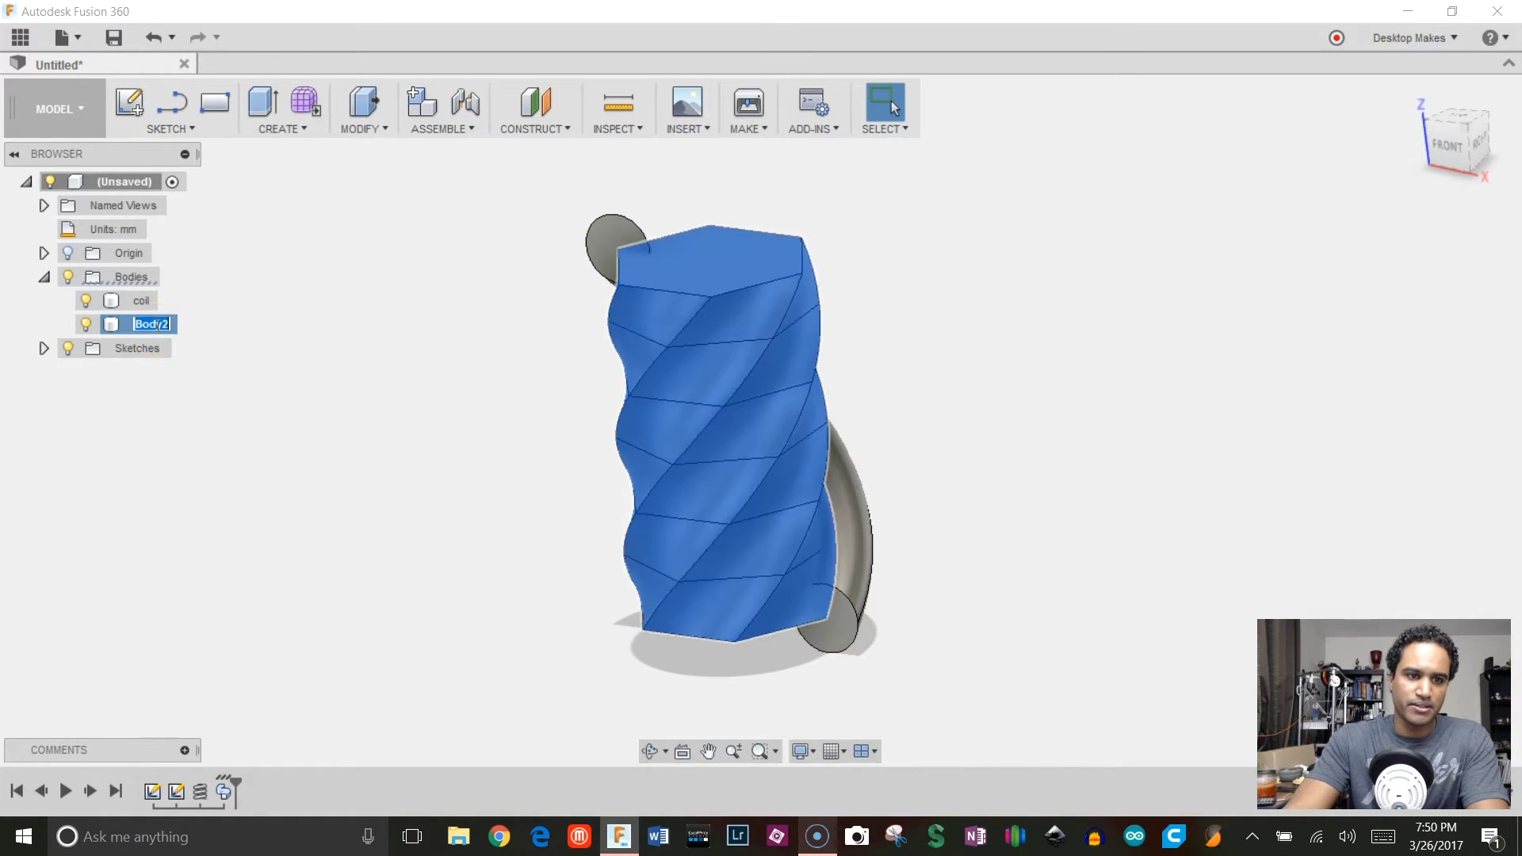
type("outer")
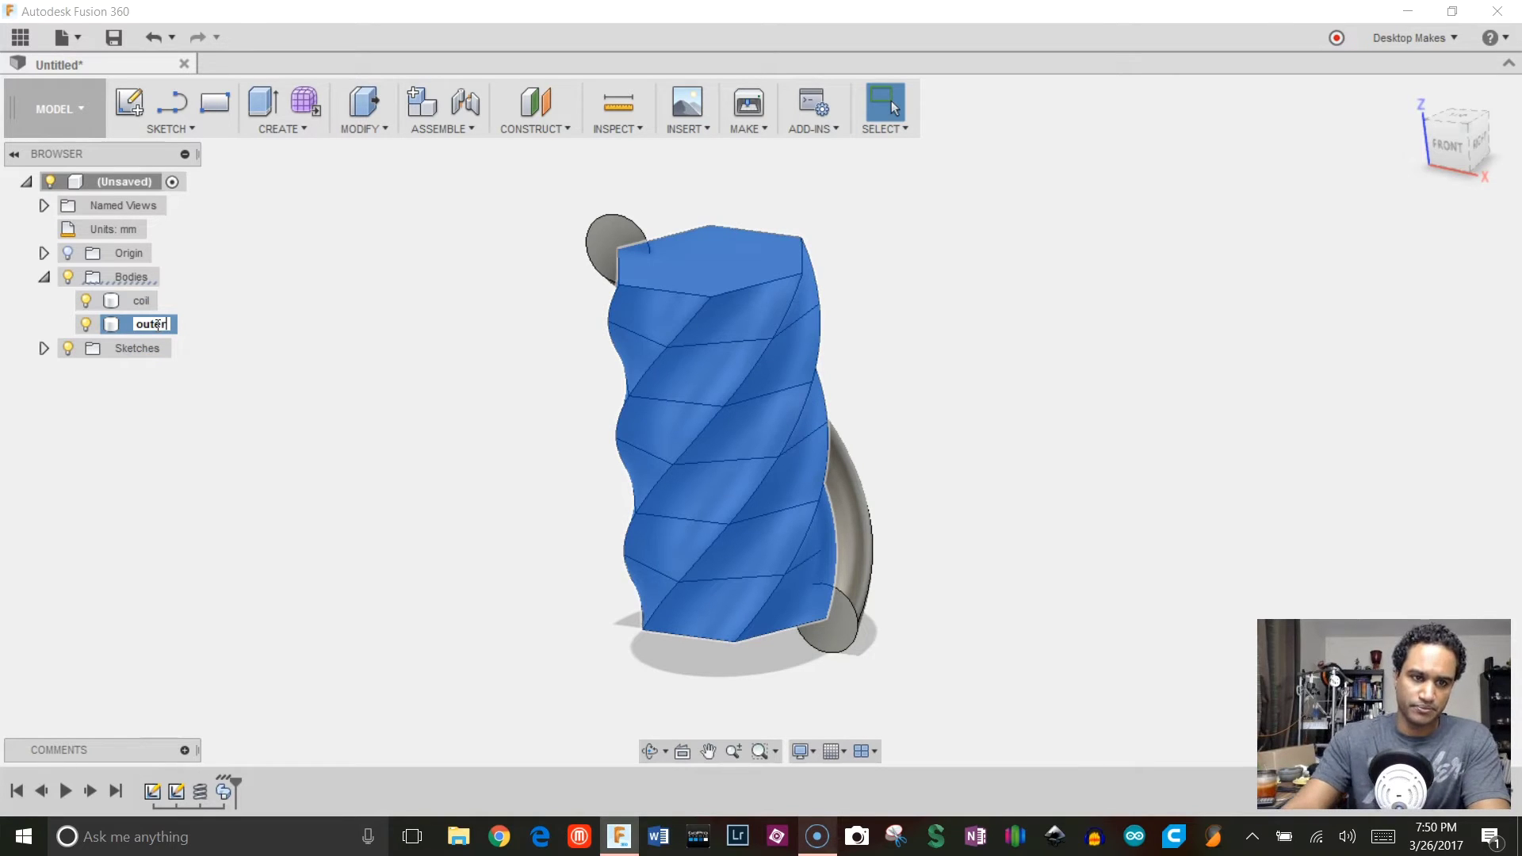
left_click(268, 383)
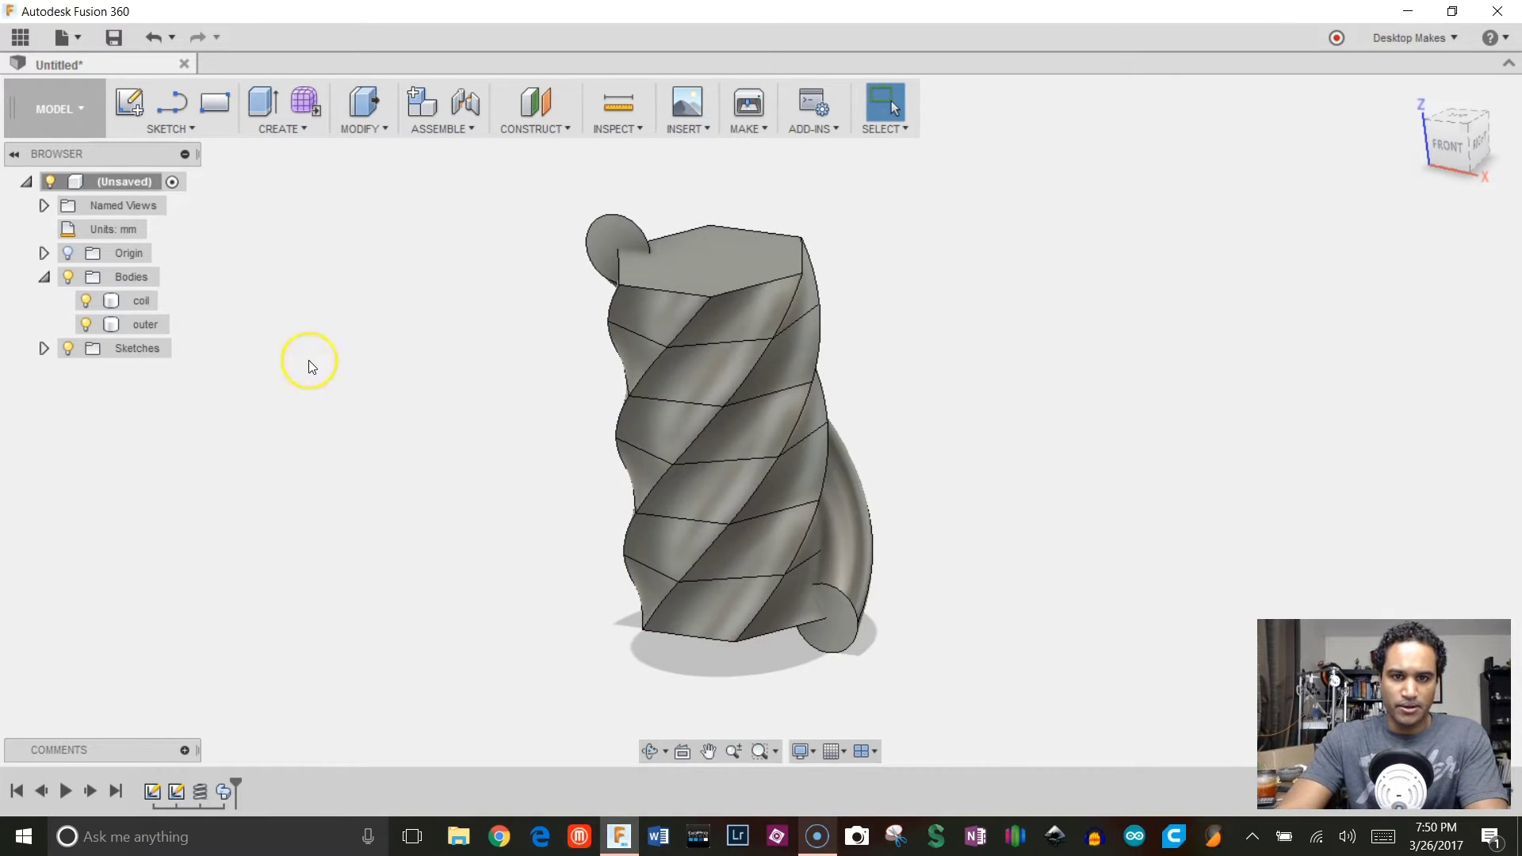
Hide the coil body and apply the Plastic - Glossy (Blue) appearance to the outer body
left_click(85, 300)
mouse_move(481, 238)
middle_mouse_down("shift")
mouse_move(523, 353)
mouse_move(478, 196)
mouse_move(471, 233)
middle_mouse_up("shift")
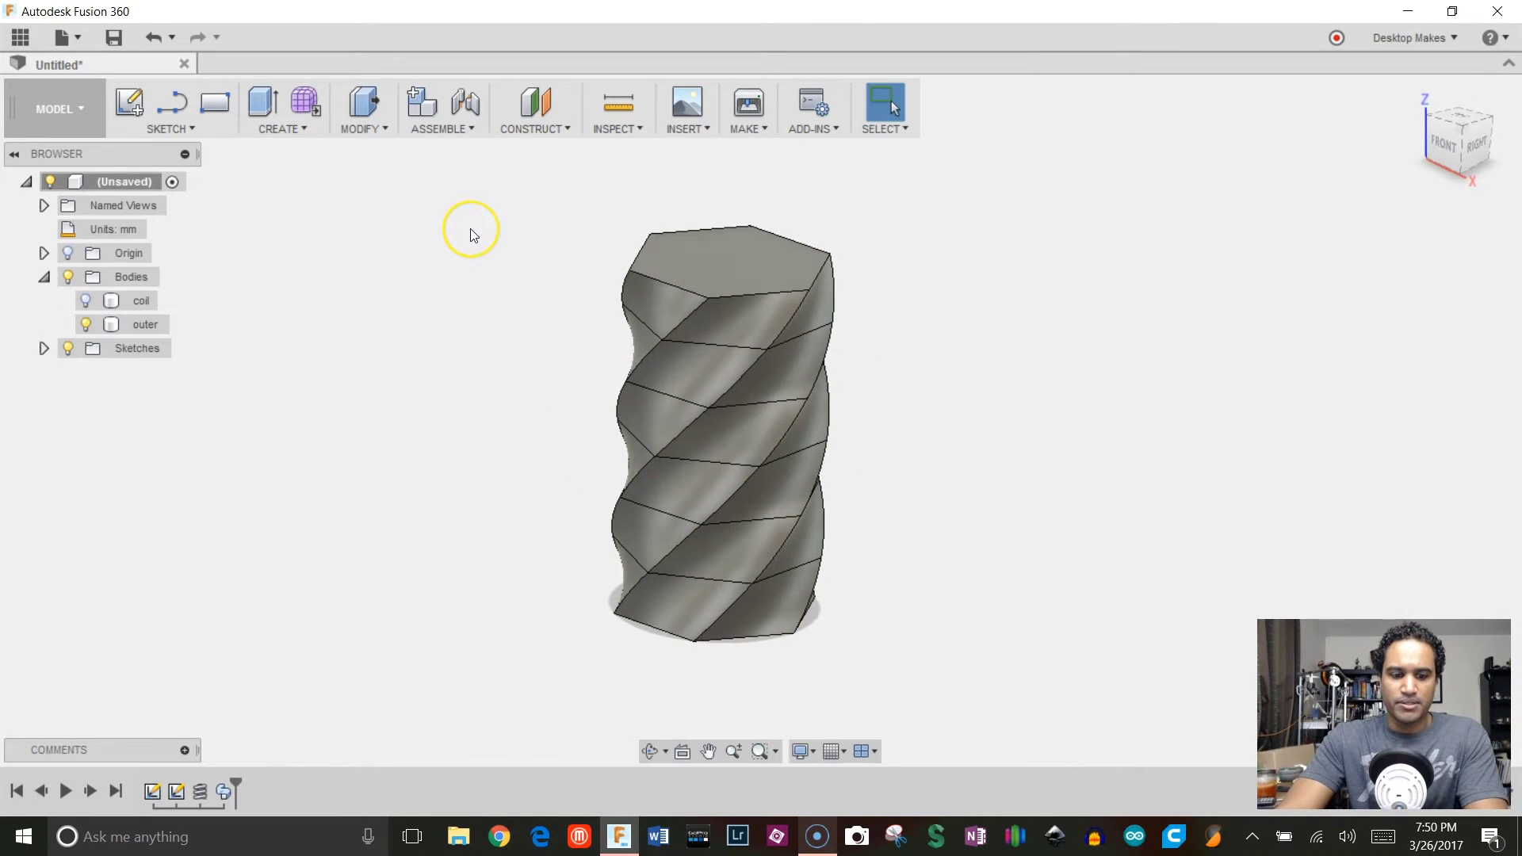
key("a")
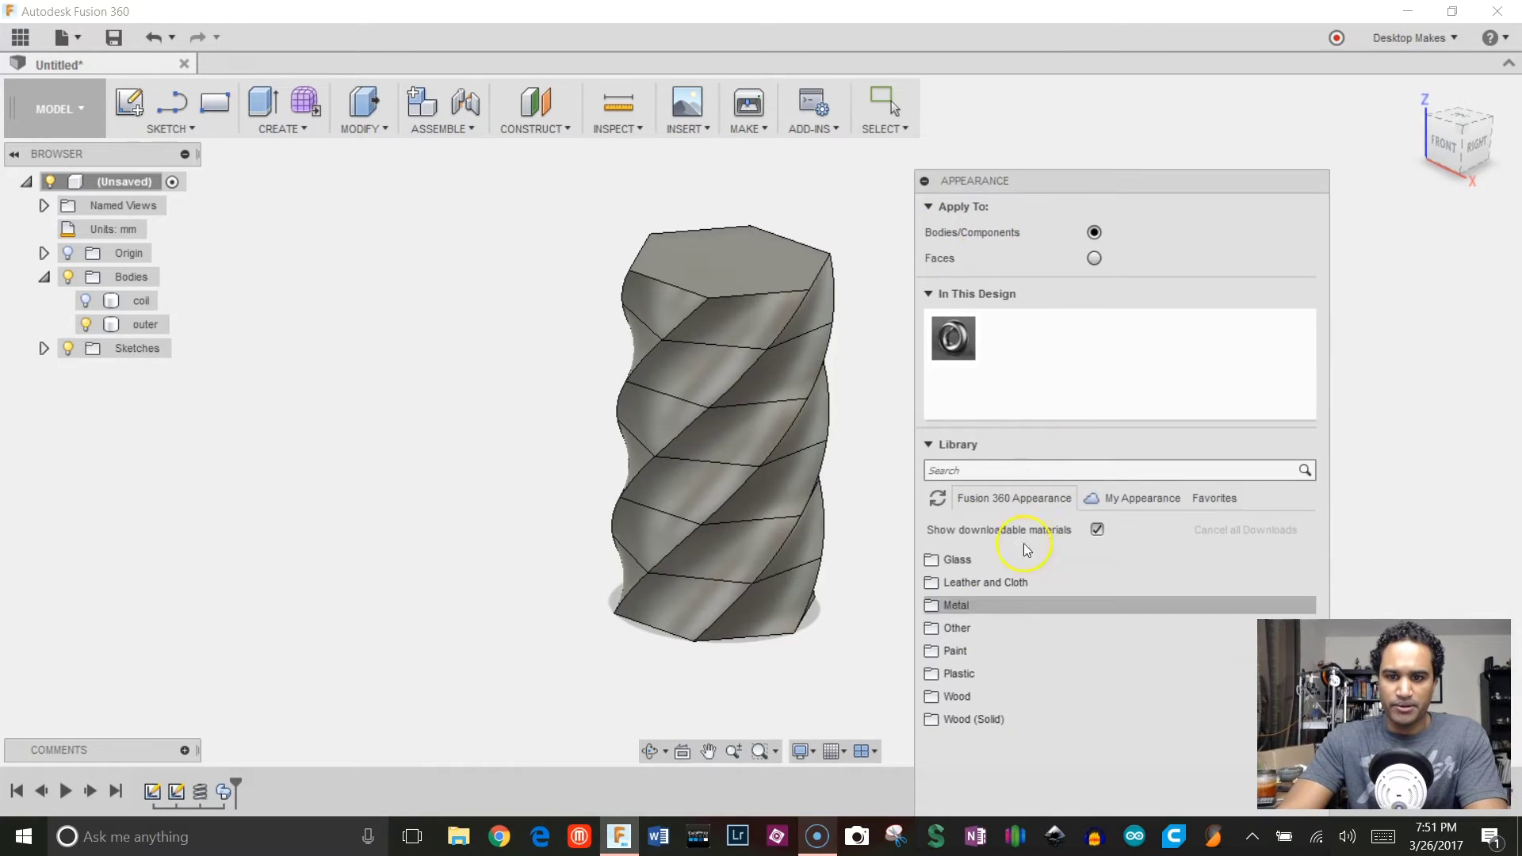
left_click(947, 673)
left_click(945, 696)
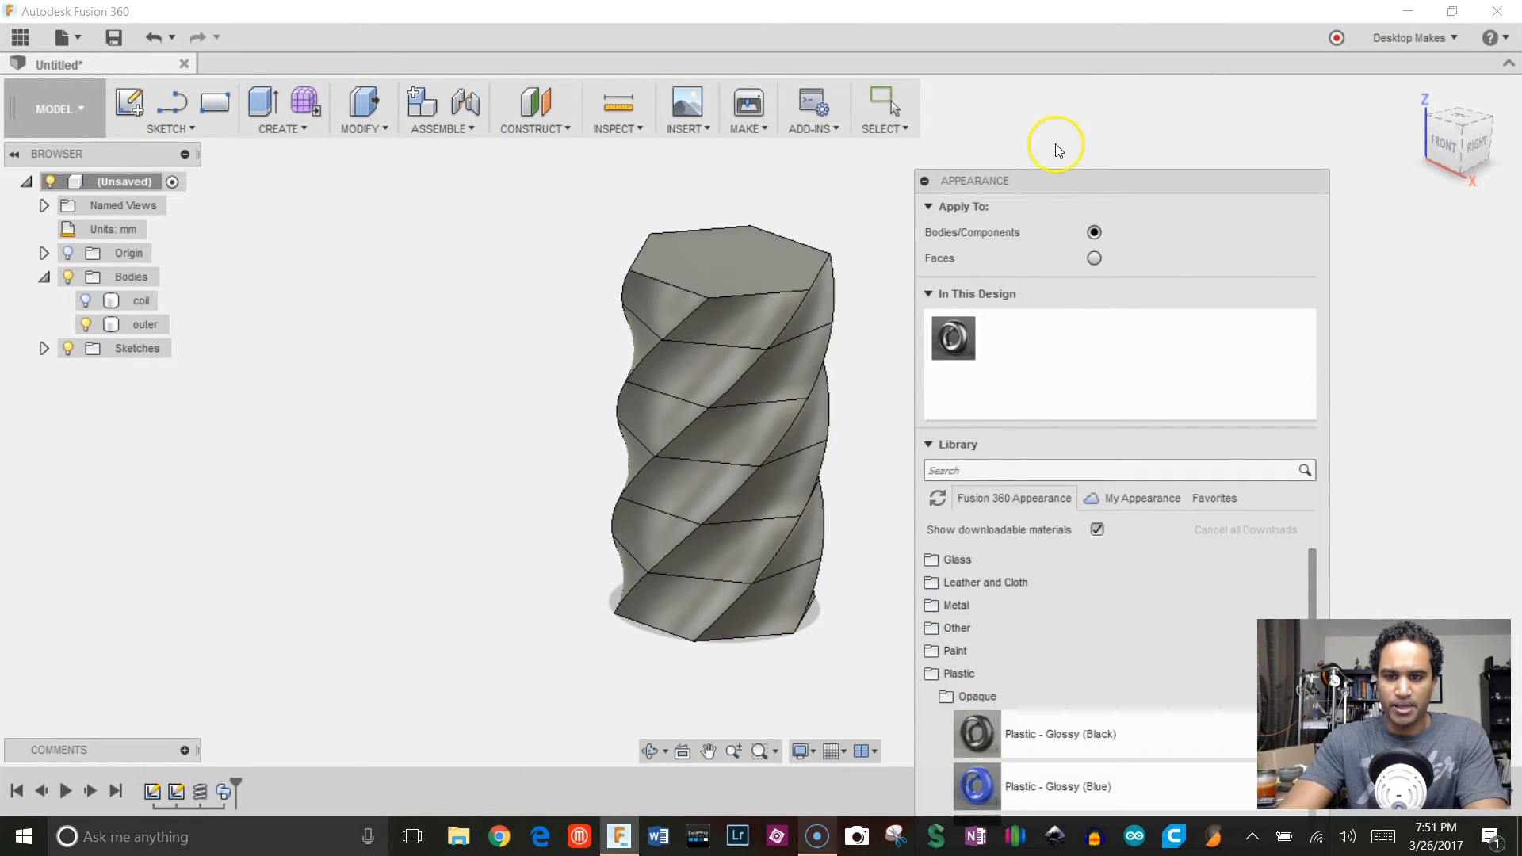
left_click_drag(1058, 190, 1147, 6)
scroll(1062, 598, "down", 2)
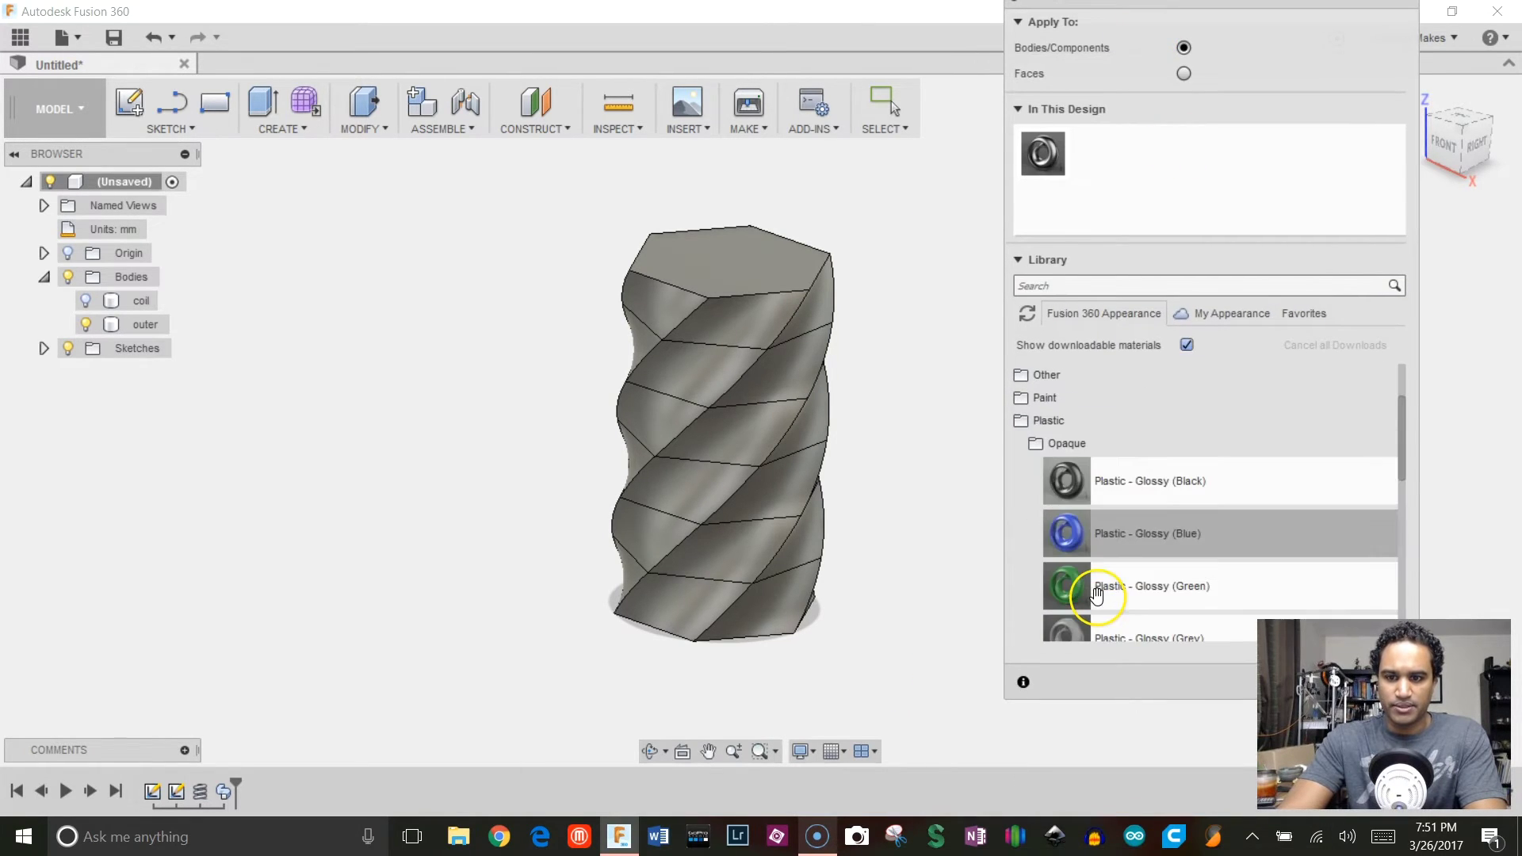
left_click_drag(1079, 547, 717, 373)
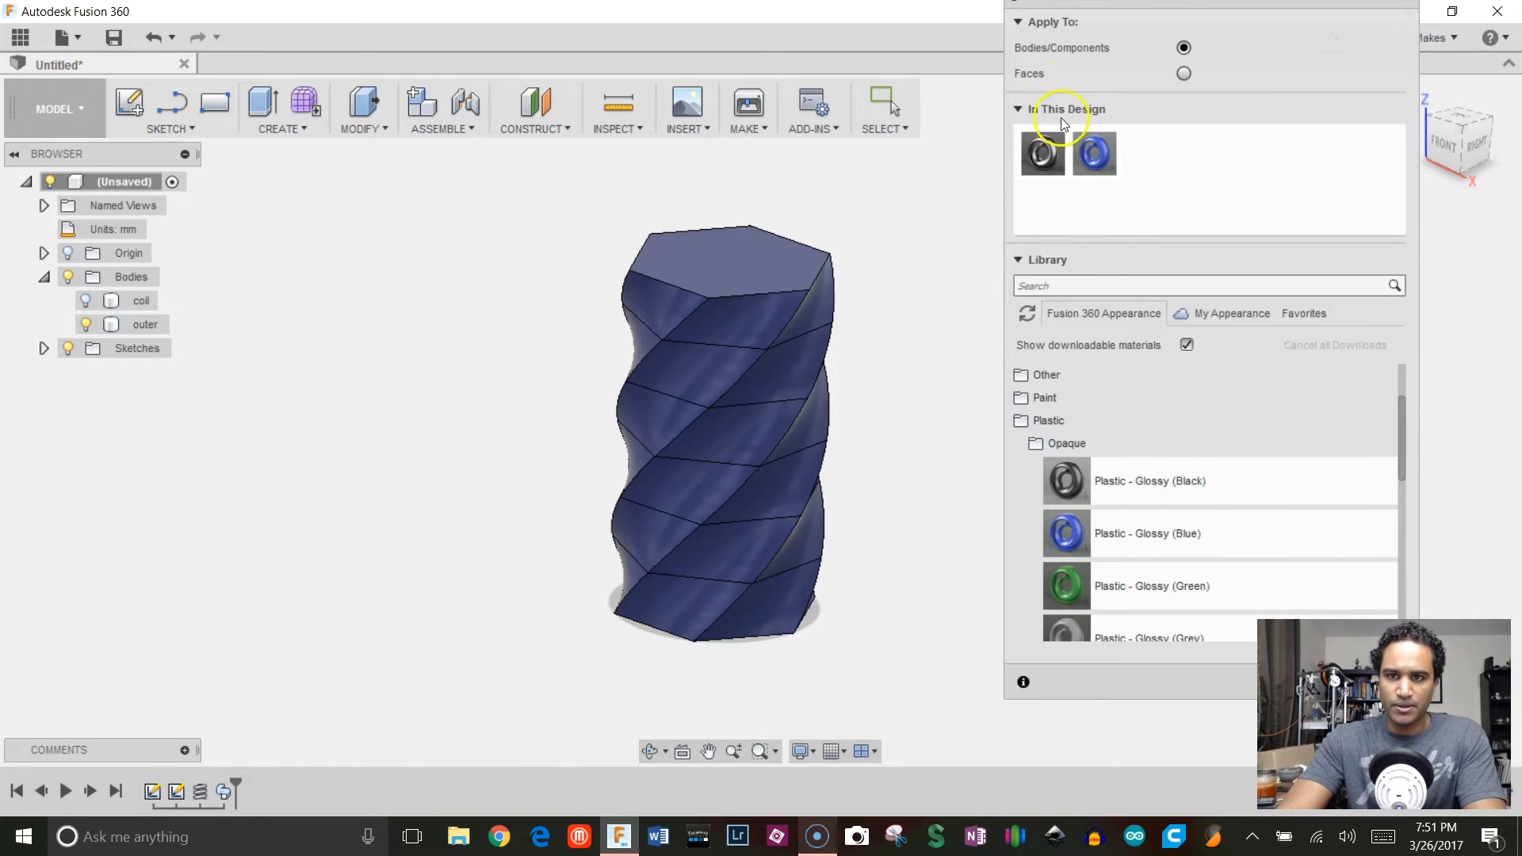
left_click_drag(1051, 2, 1048, 33)
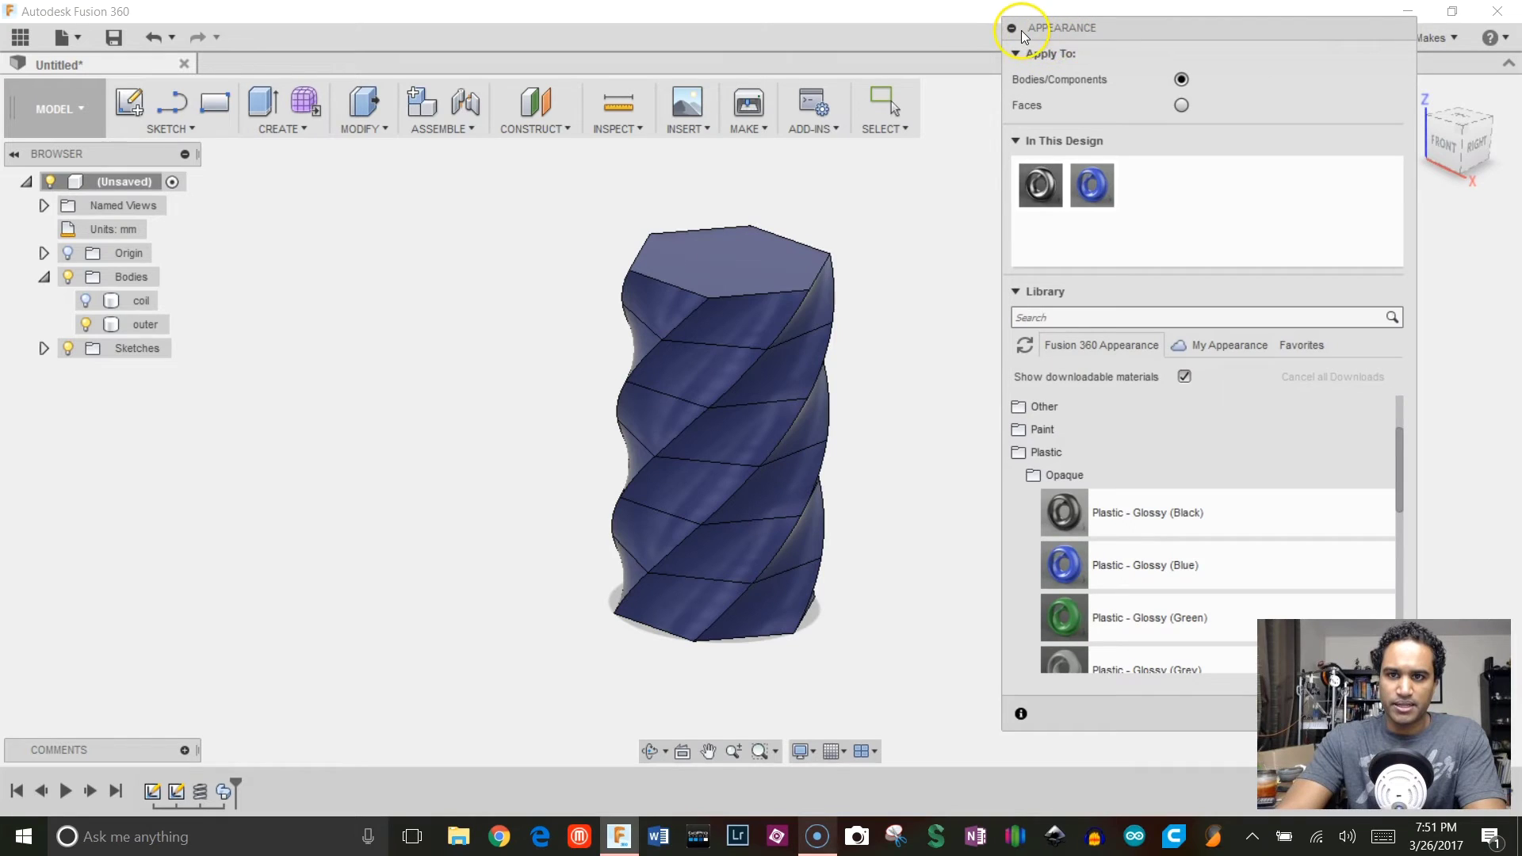
left_click(1011, 28)
mouse_move(1000, 410)
left_mouse_down()
mouse_move(839, 313)
mouse_move(951, 340)
mouse_move(991, 425)
left_mouse_up()
key("Escape")
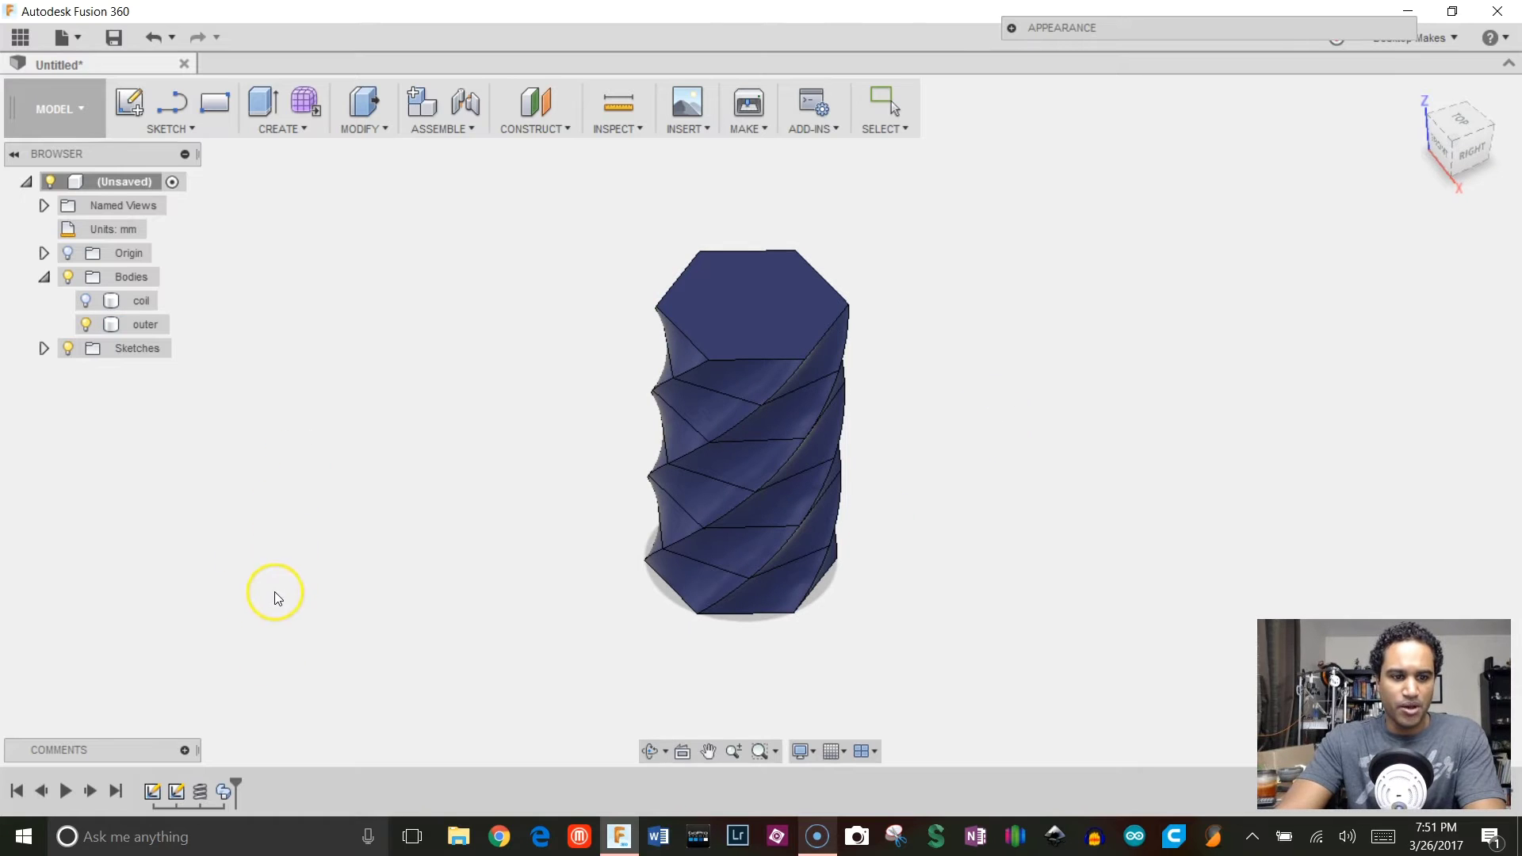
Edit the base hexagon sketch and offset the hexagon inward with an offset position of -1 mm
left_click(156, 792)
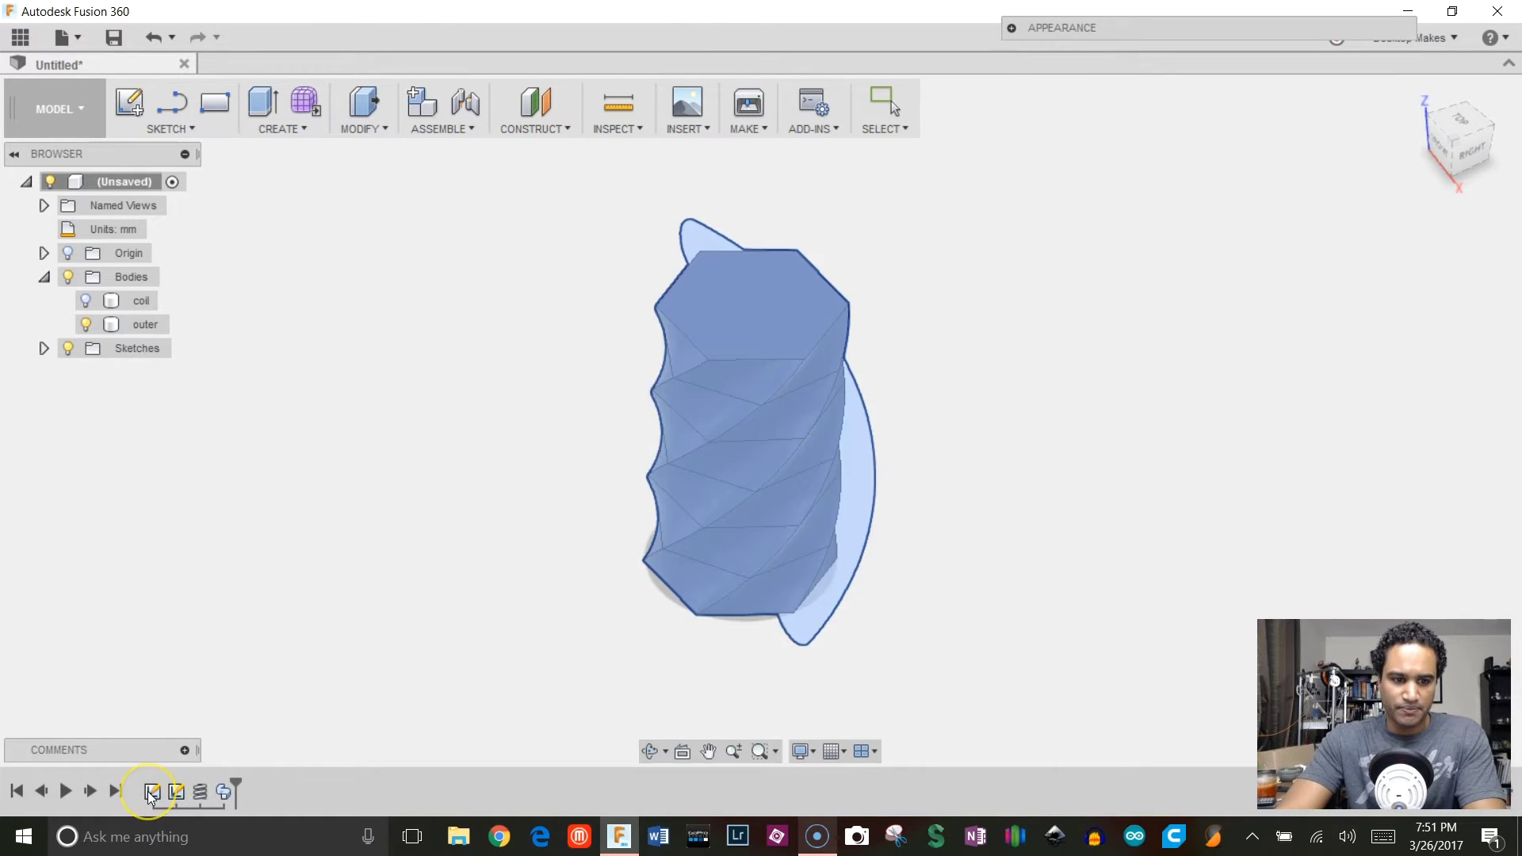
left_click(318, 615)
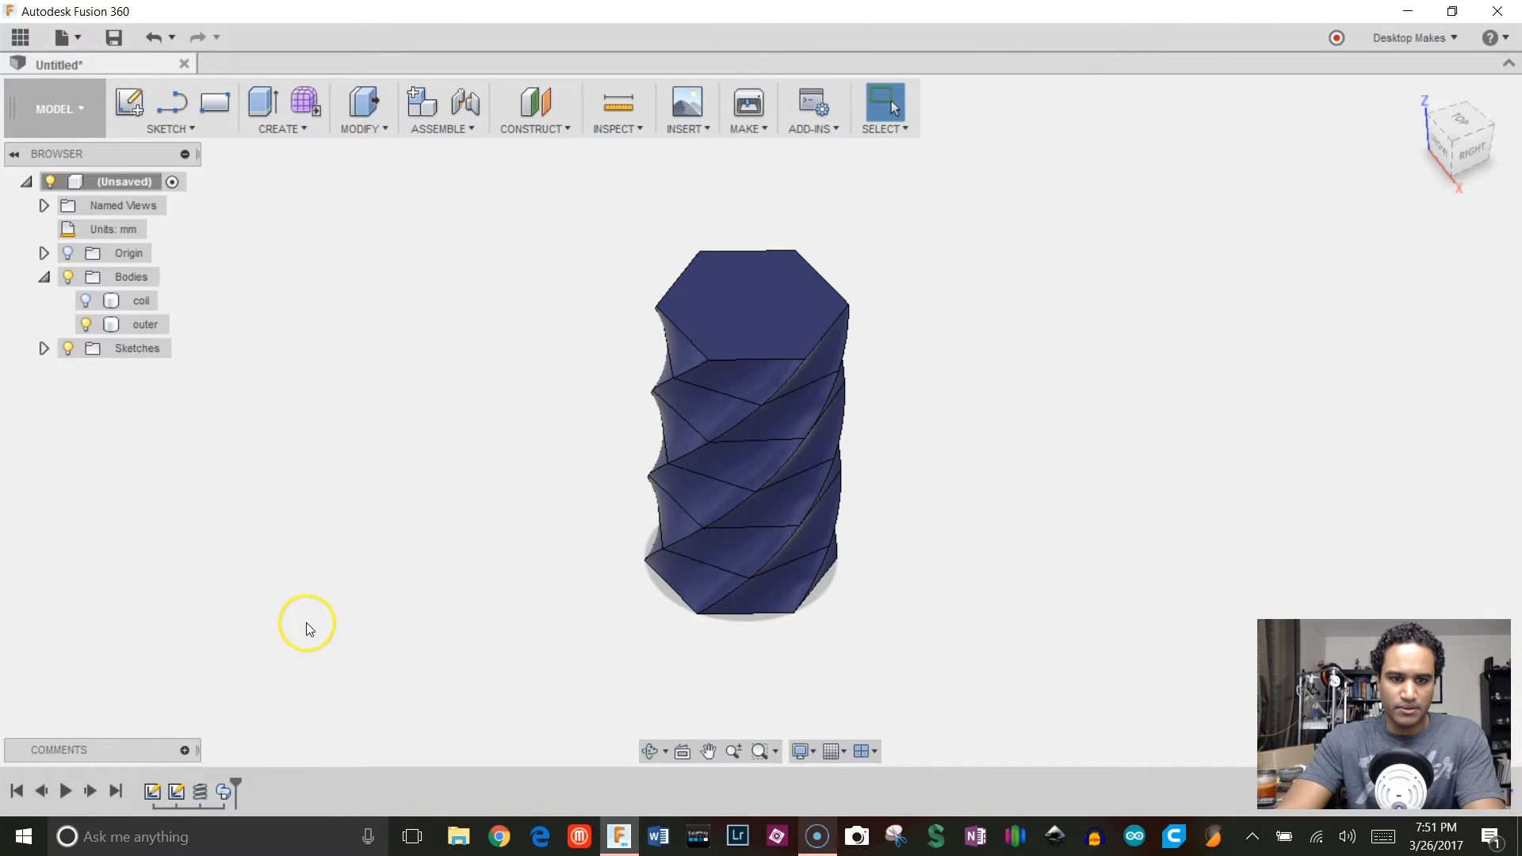
double_click(155, 792)
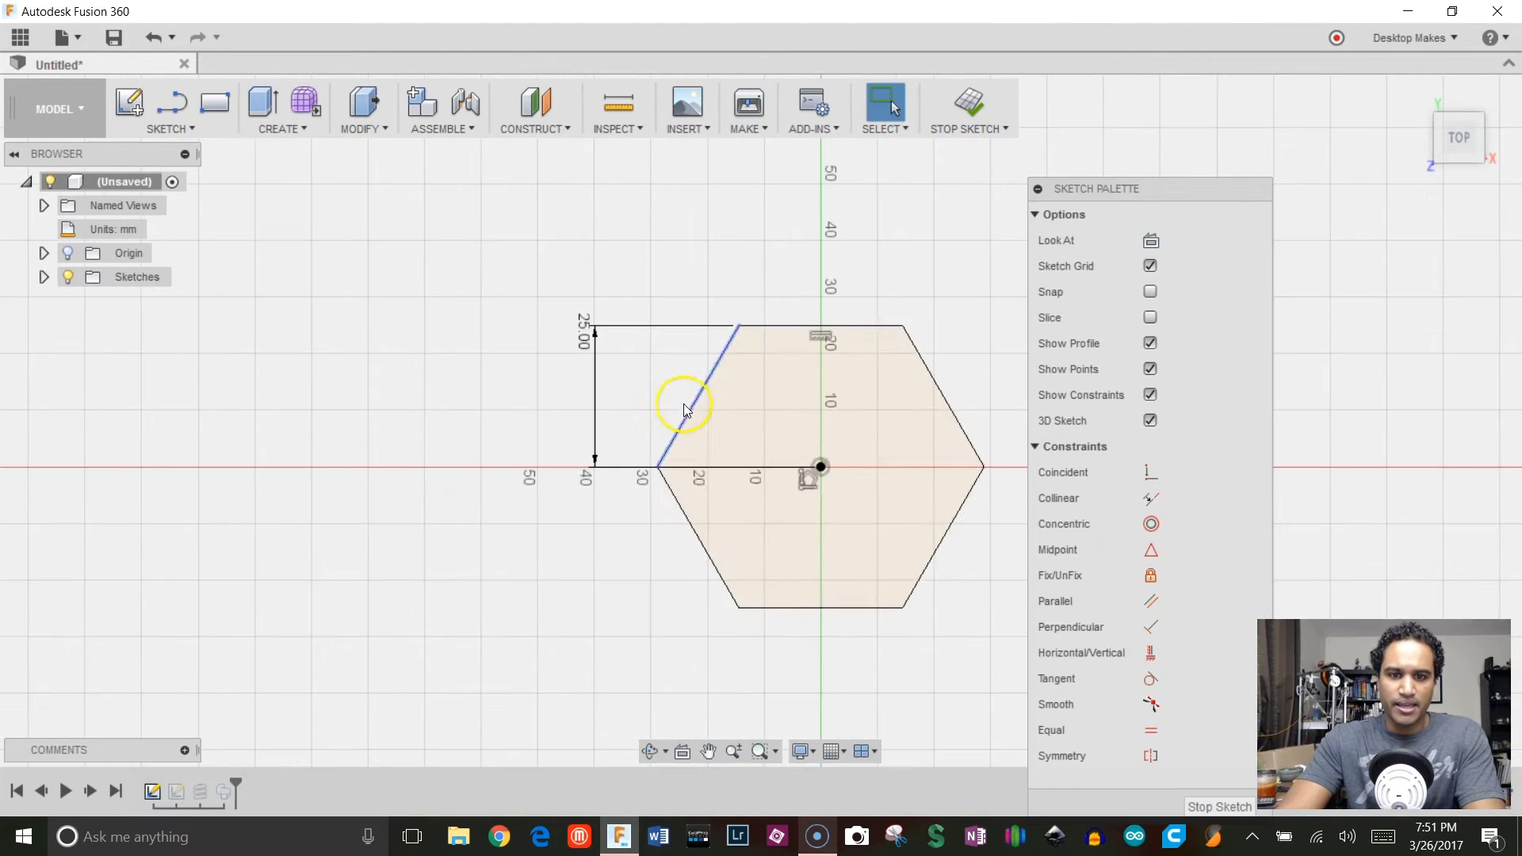
left_click(163, 128)
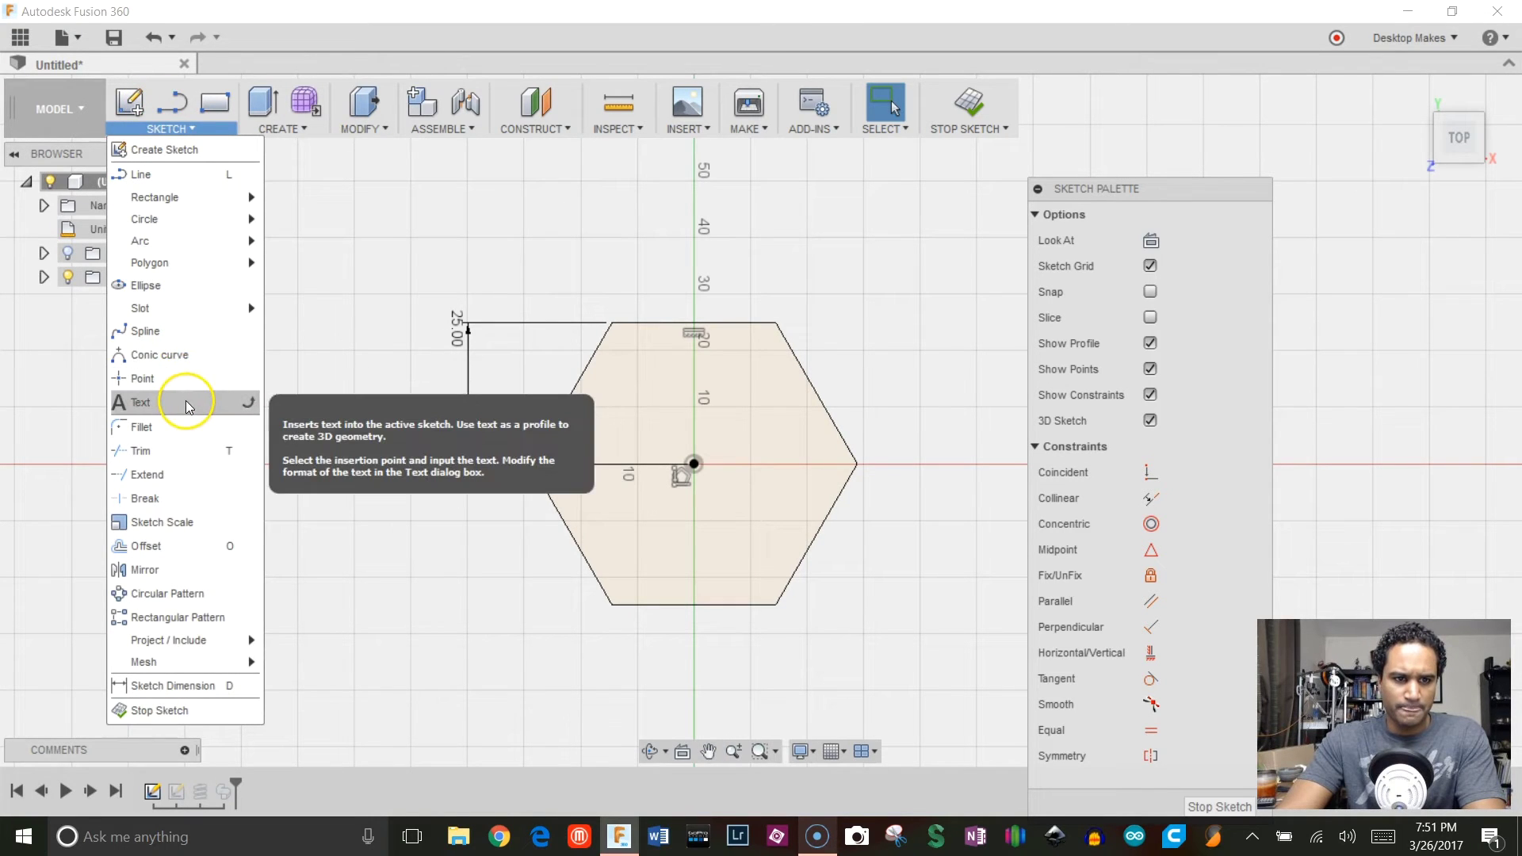
left_click(187, 545)
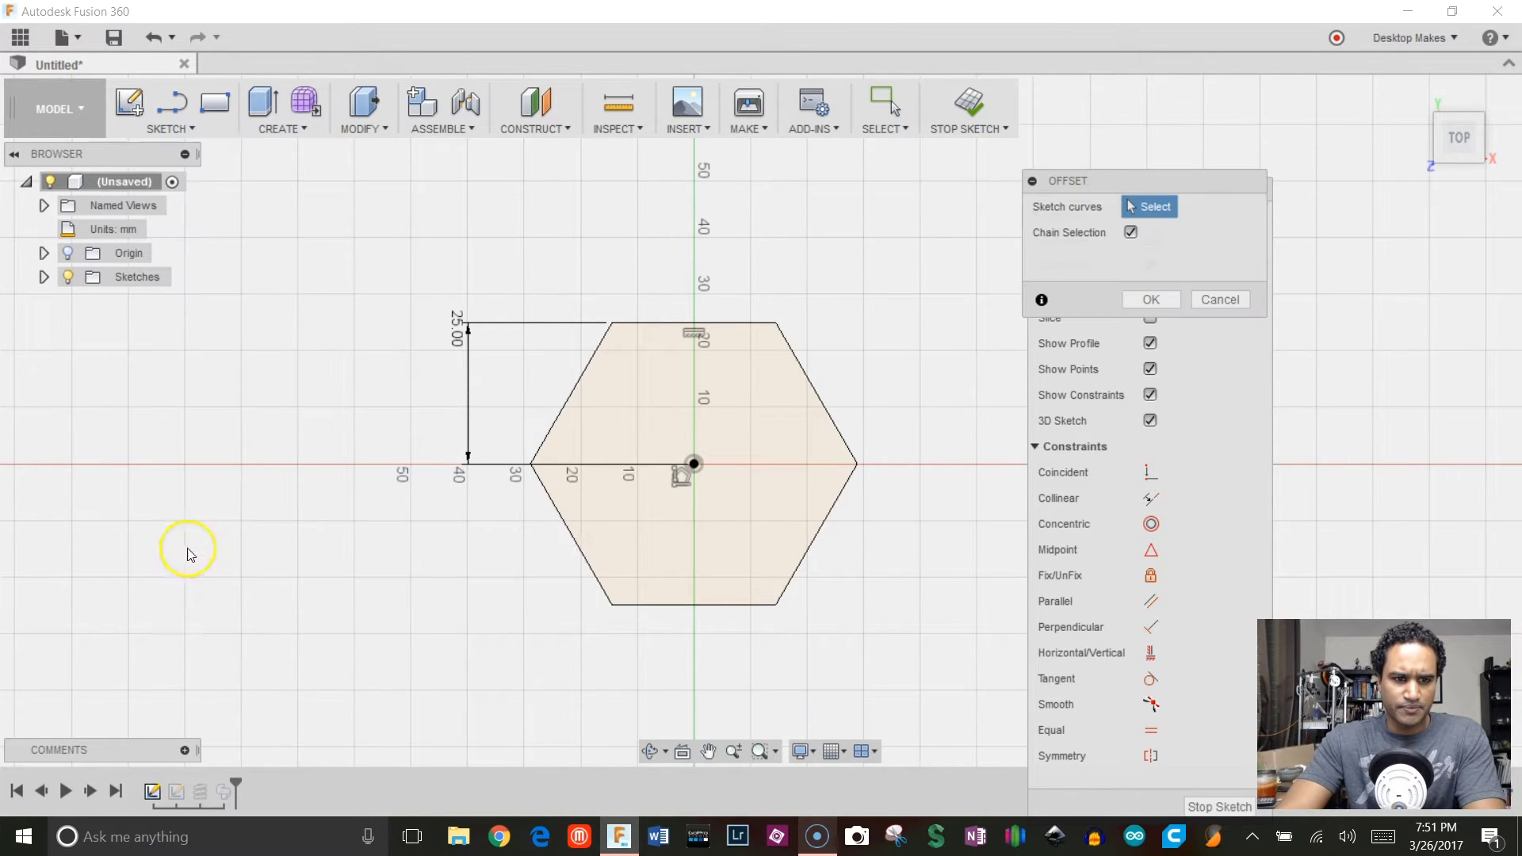
left_click(640, 322)
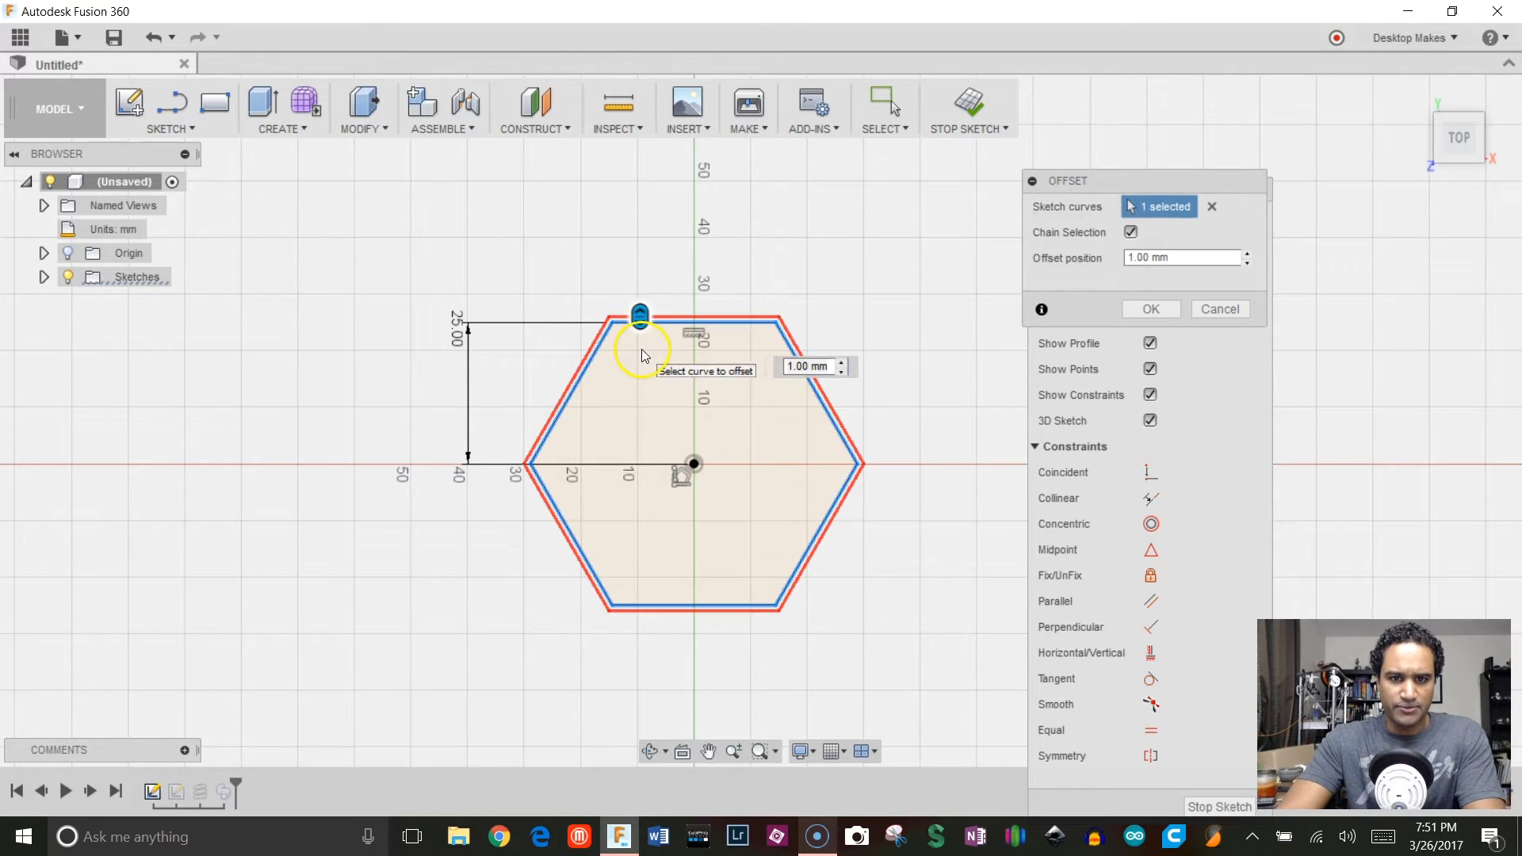
left_click_drag(641, 317, 643, 337)
type("-1")
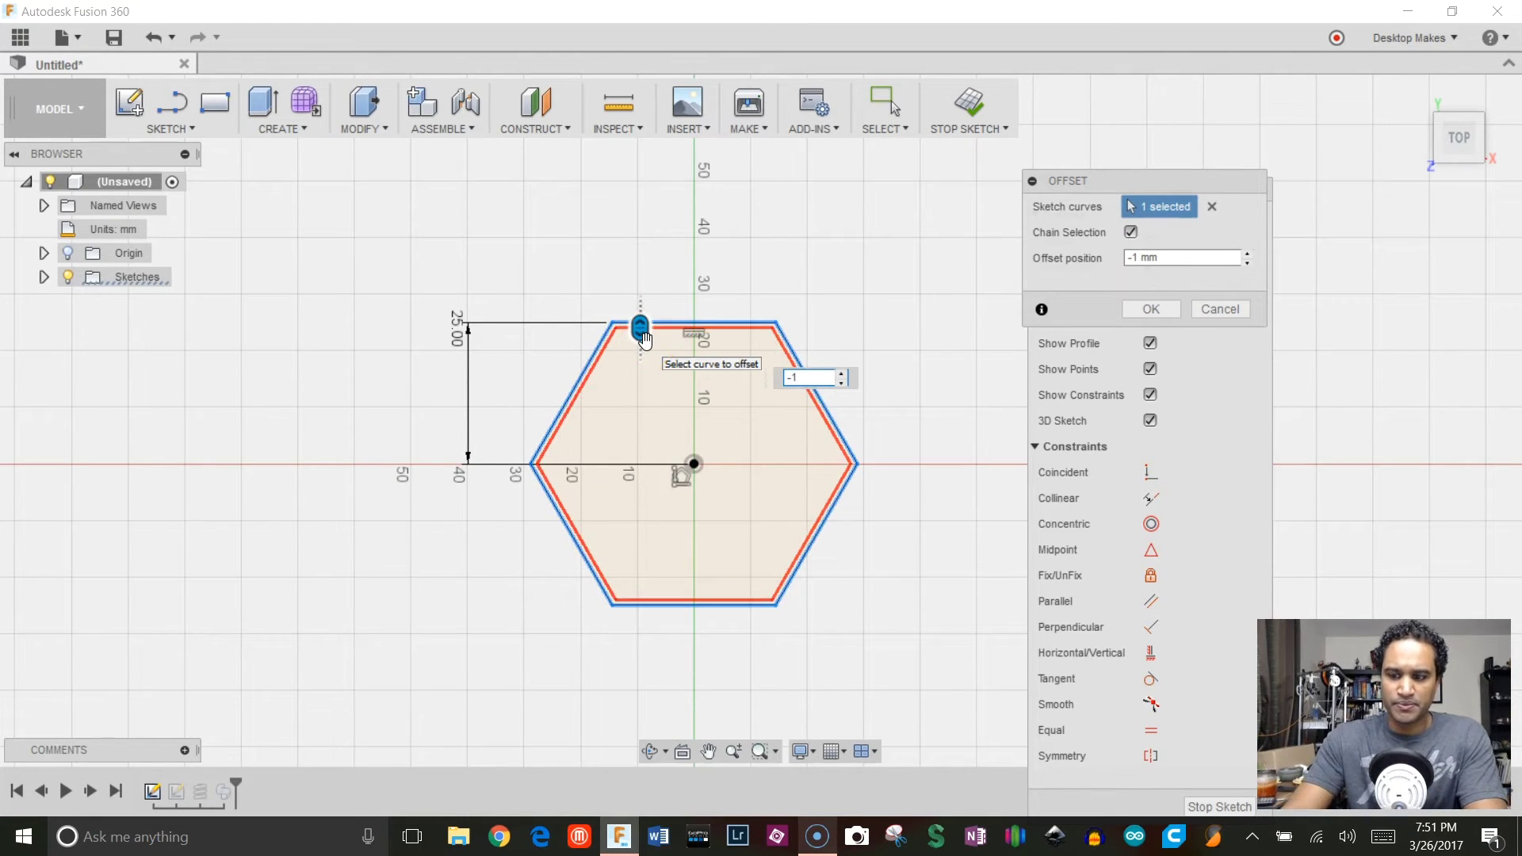
key("Return")
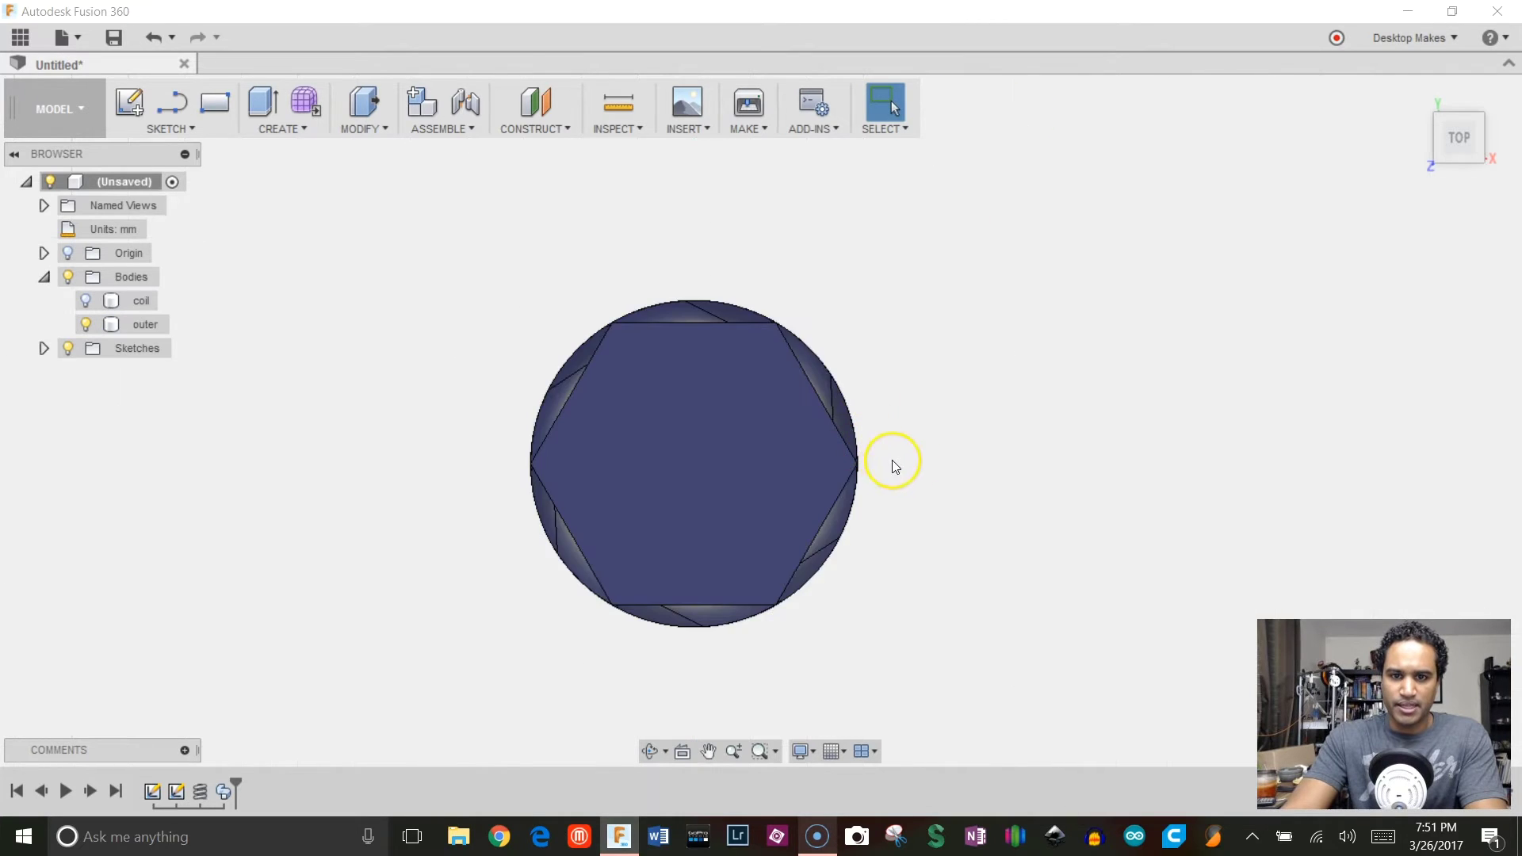
Hide the outer body and show the coil body together with Sketch1 and Sketch2
mouse_move(890, 462)
middle_mouse_down("shift")
mouse_move(952, 381)
mouse_move(951, 396)
middle_mouse_up("shift")
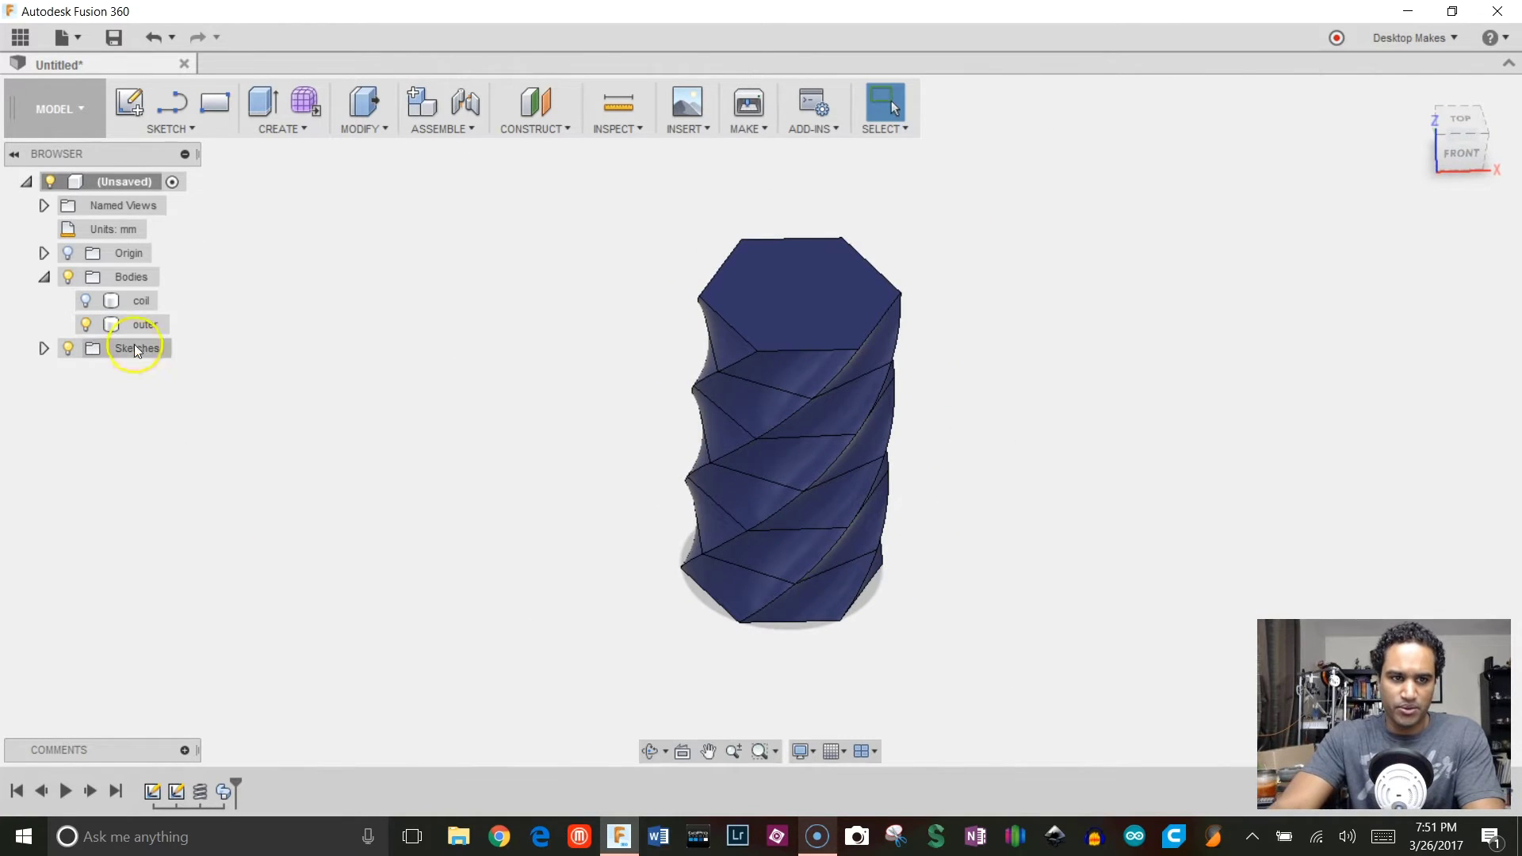
left_click(69, 278)
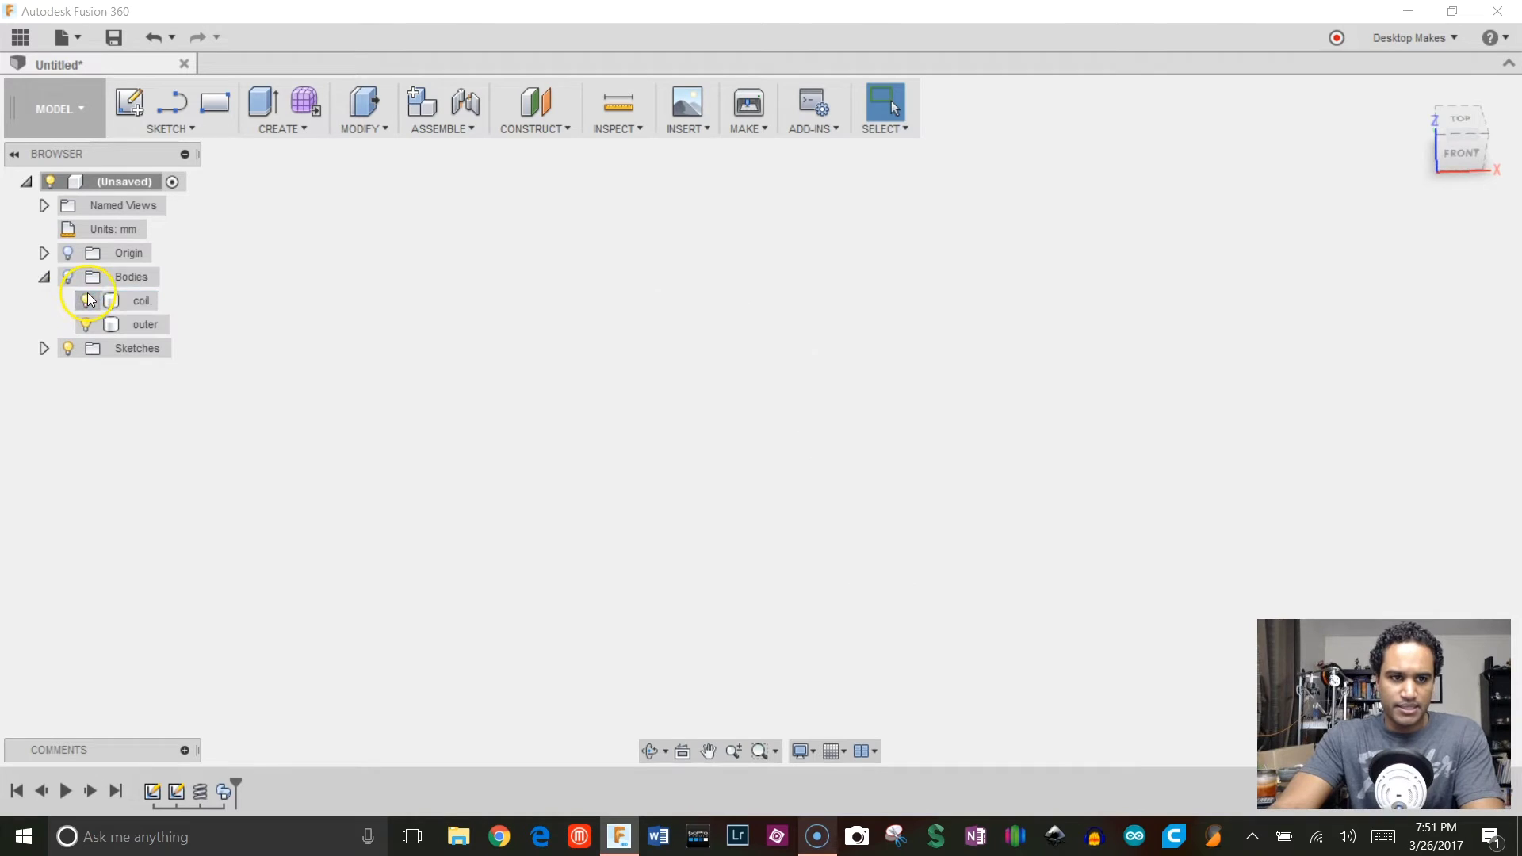
left_click(69, 277)
left_click(85, 324)
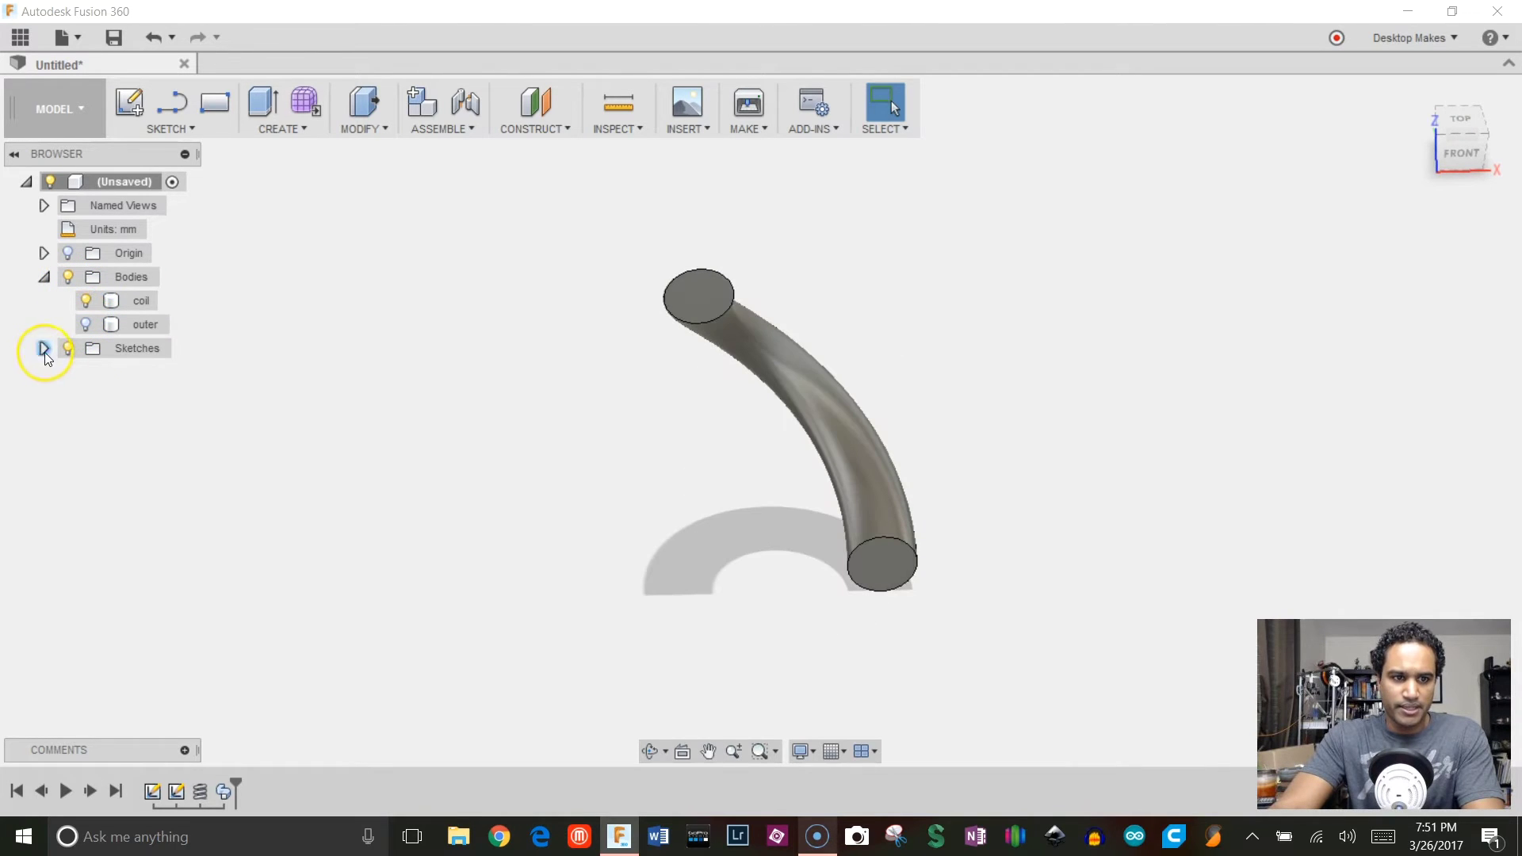
left_click(44, 348)
left_click(85, 372)
left_click(86, 396)
middle_click_drag(389, 567, 397, 527, "shift")
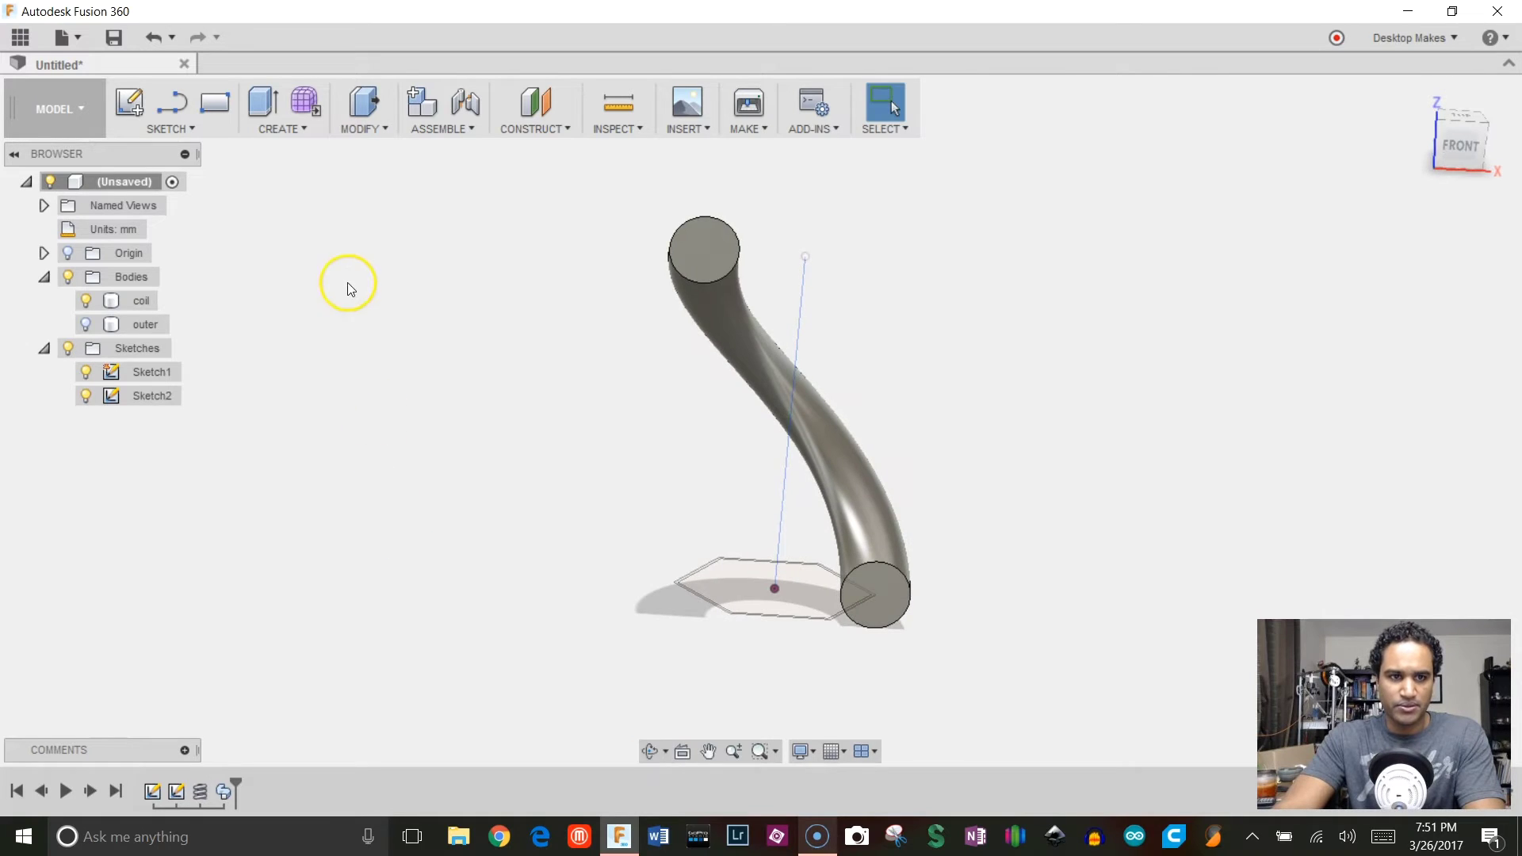
Start a Path + Guide Rail Sweep with the inner offset hexagon as its profile
left_click(306, 132)
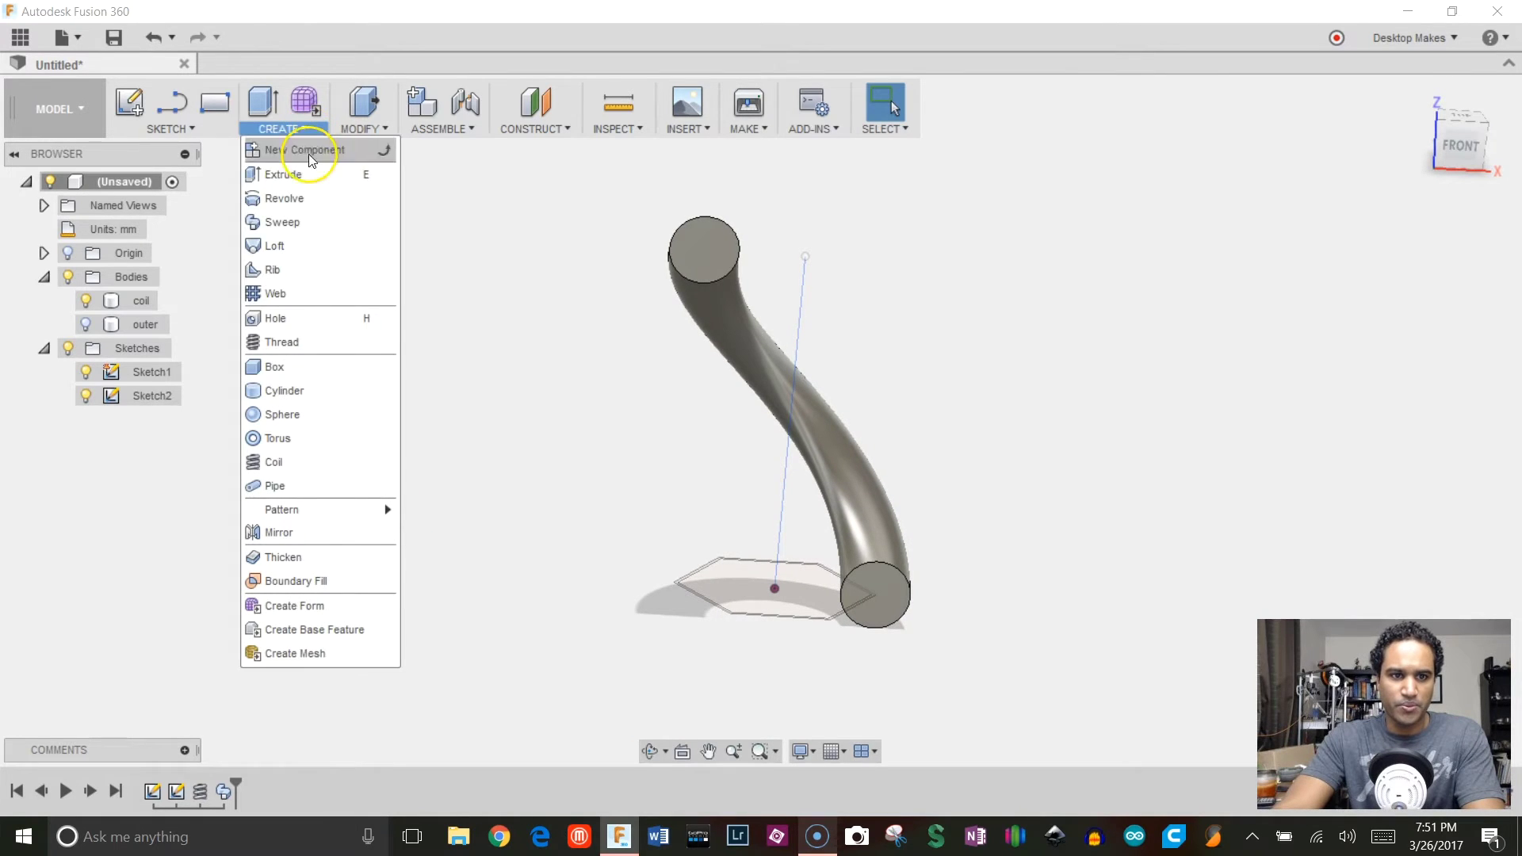
left_click(295, 222)
middle_click_drag(445, 408, 441, 449, "shift")
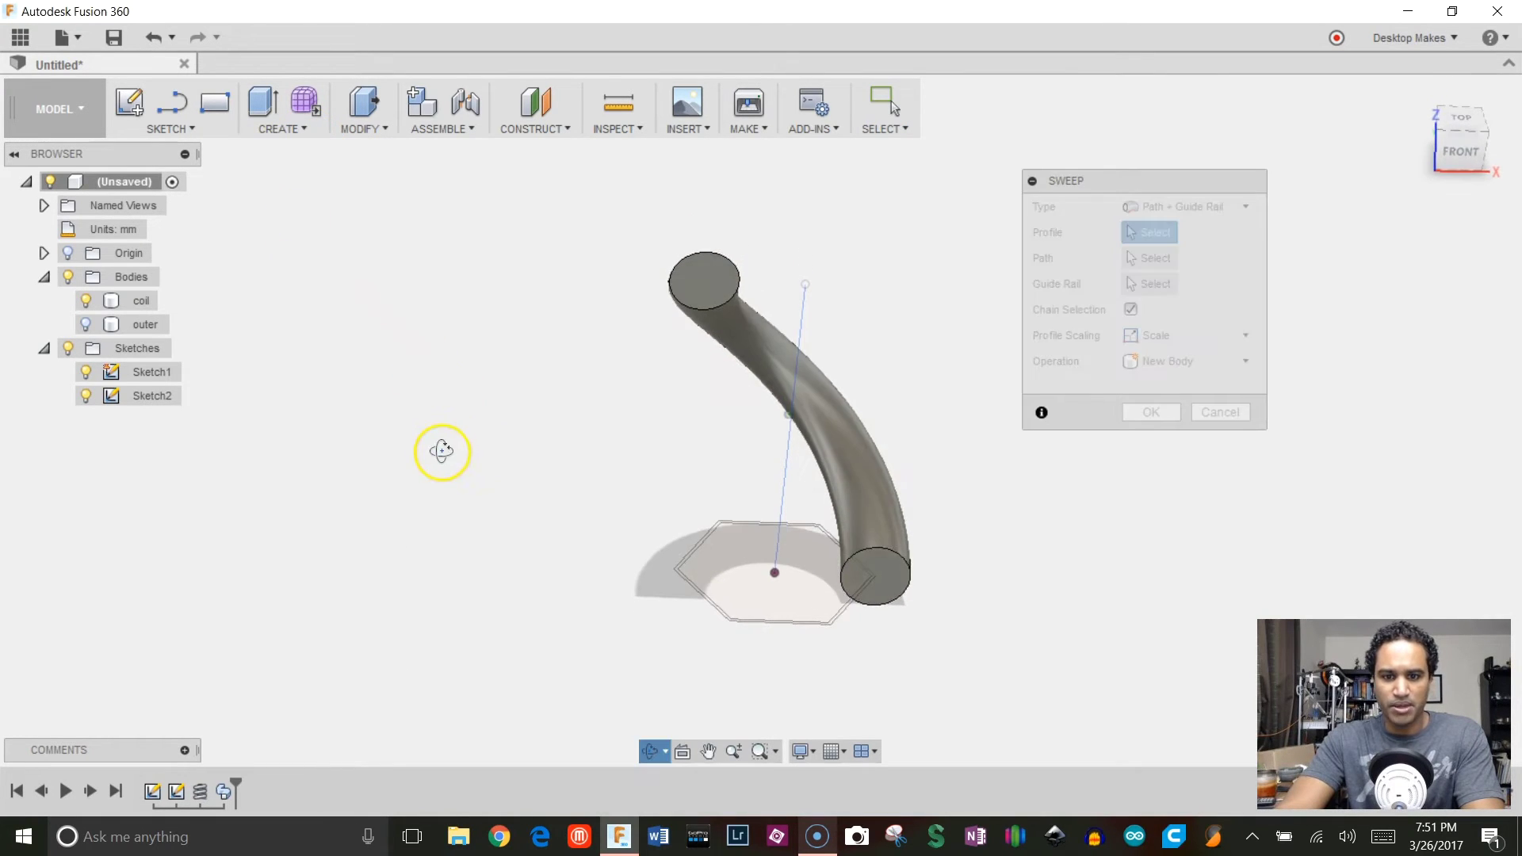
scroll(676, 643, "up", 4)
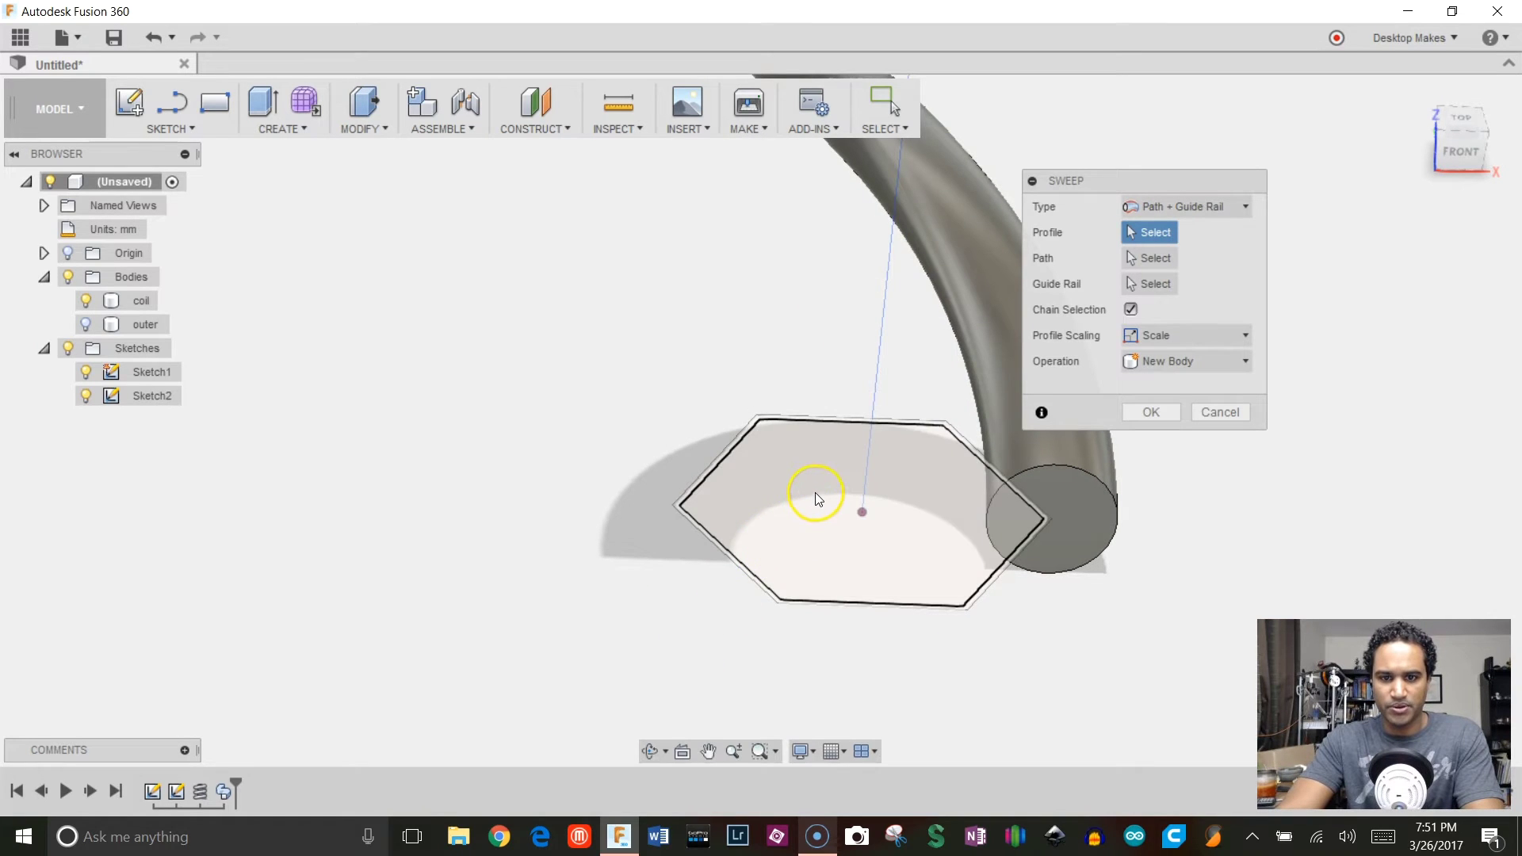
left_click(816, 499)
mouse_move(673, 319)
middle_mouse_down()
mouse_move(507, 442)
mouse_move(467, 422)
middle_mouse_up()
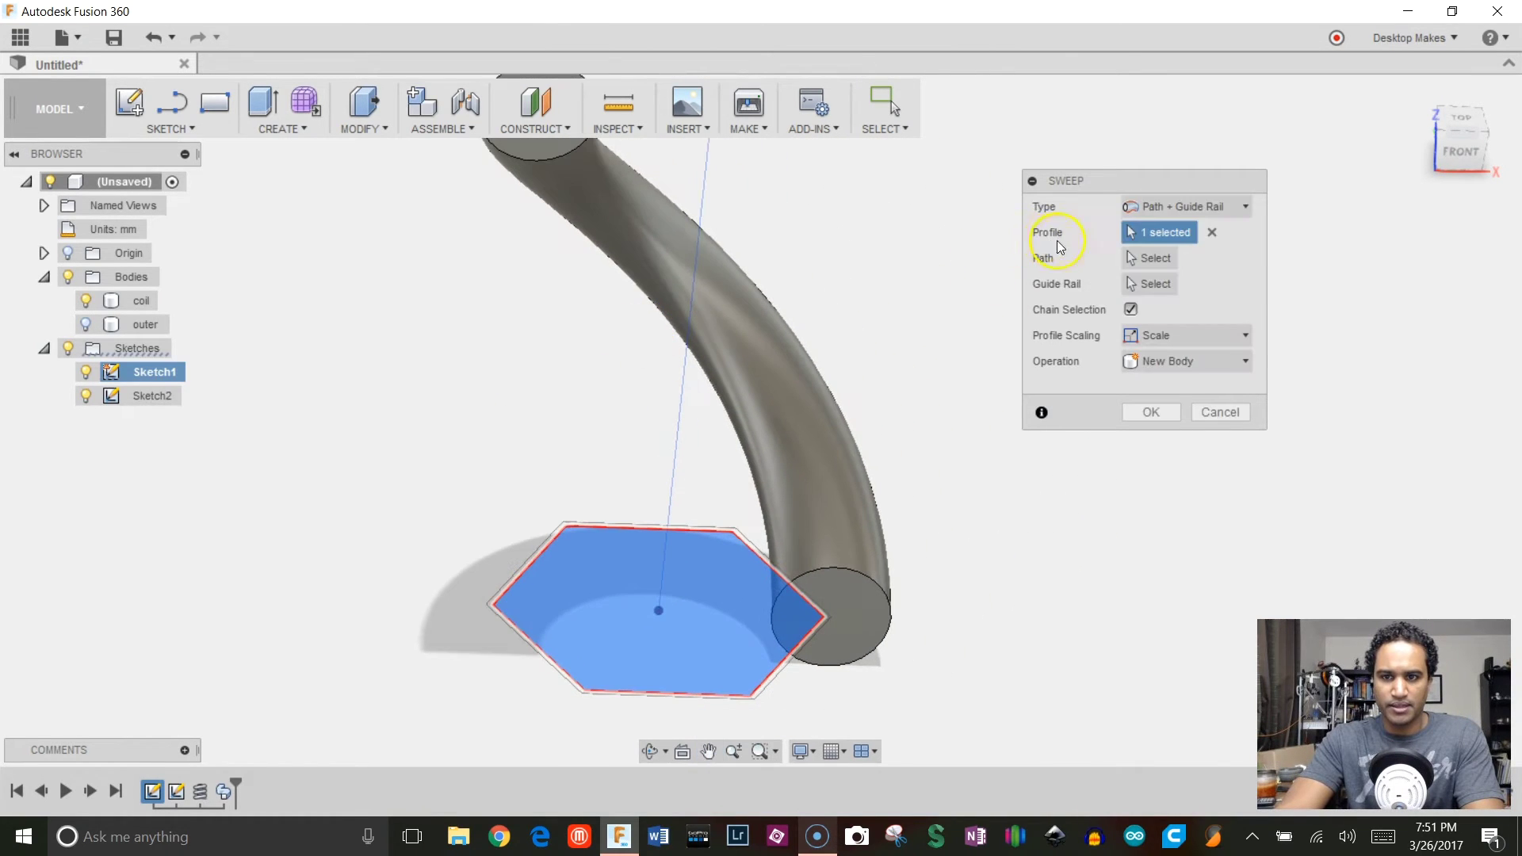
Assign the coil's helical edge as the inner sweep's path and the vertical line as its guide rail
left_click(1141, 263)
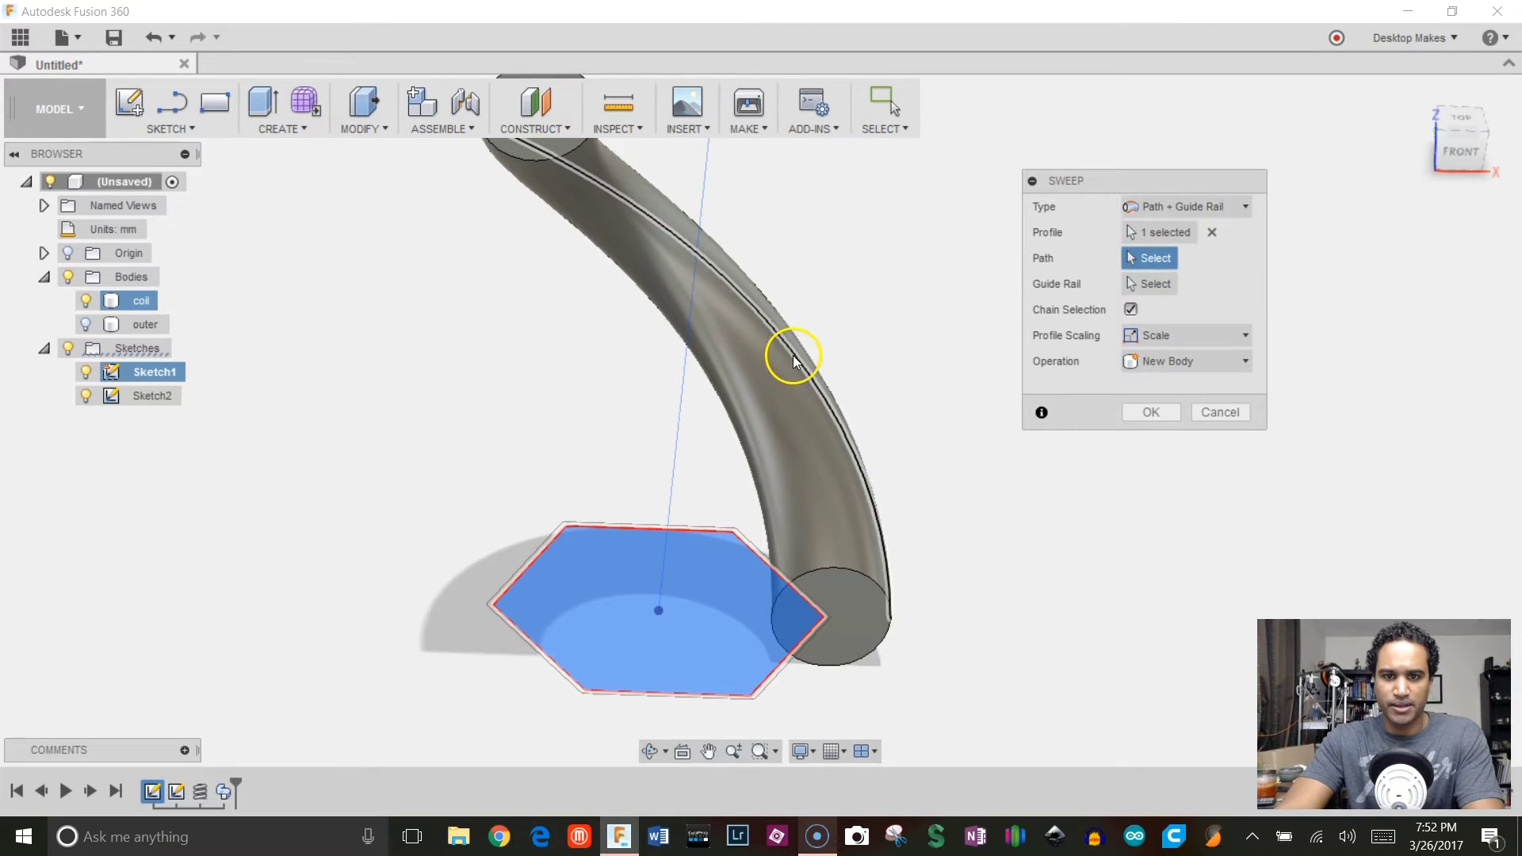
left_click(793, 354)
left_click(1134, 283)
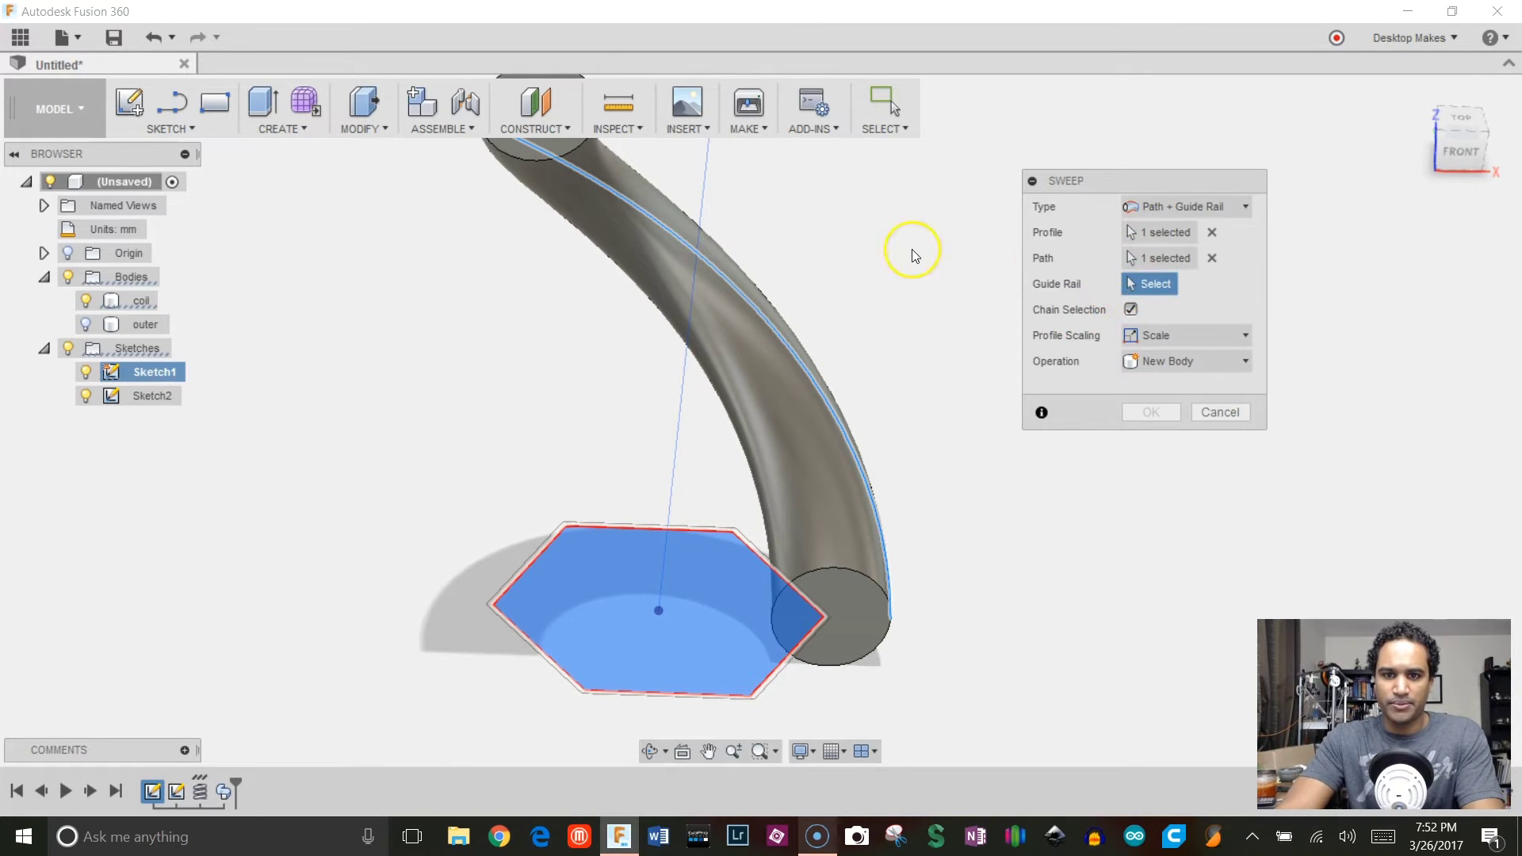
scroll(1044, 573, "down", 3)
middle_click_drag(1044, 574, 1015, 576)
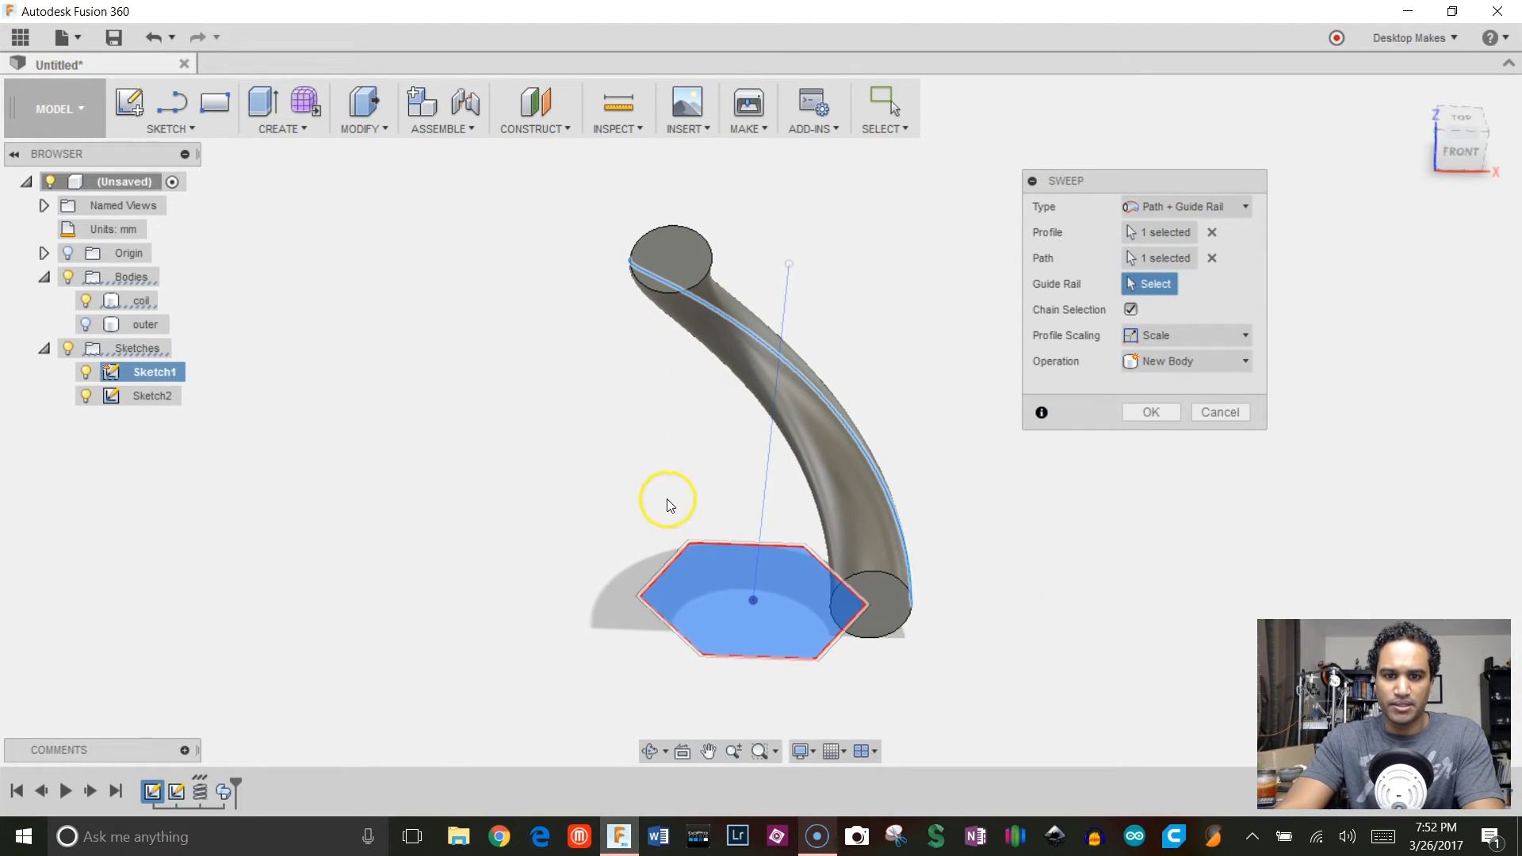
left_click(763, 460)
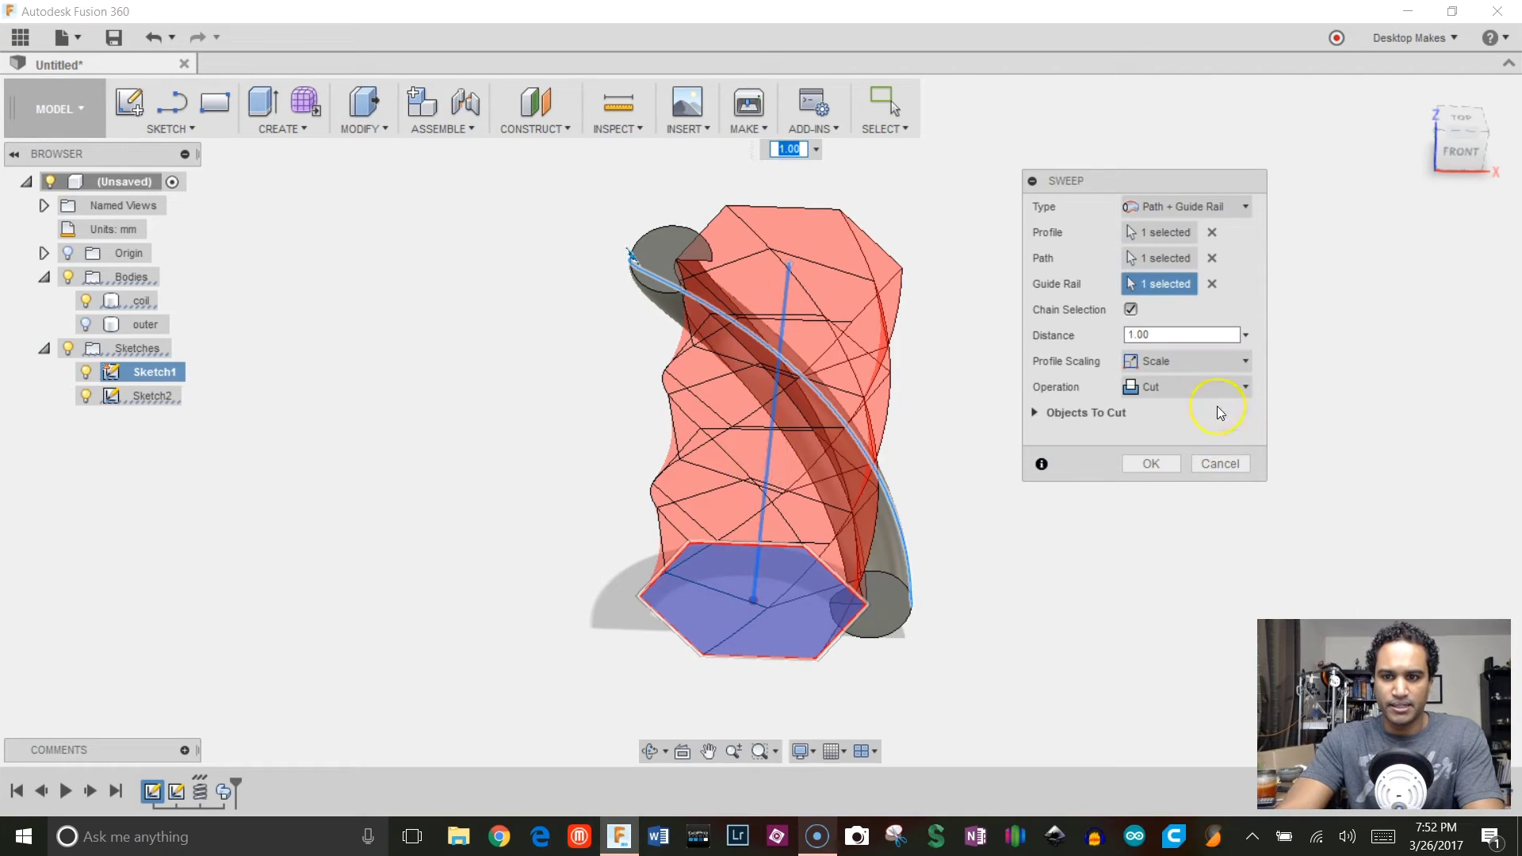
Set the inner sweep's operation to New Body and complete the sweep
left_click(1206, 389)
left_click(1161, 481)
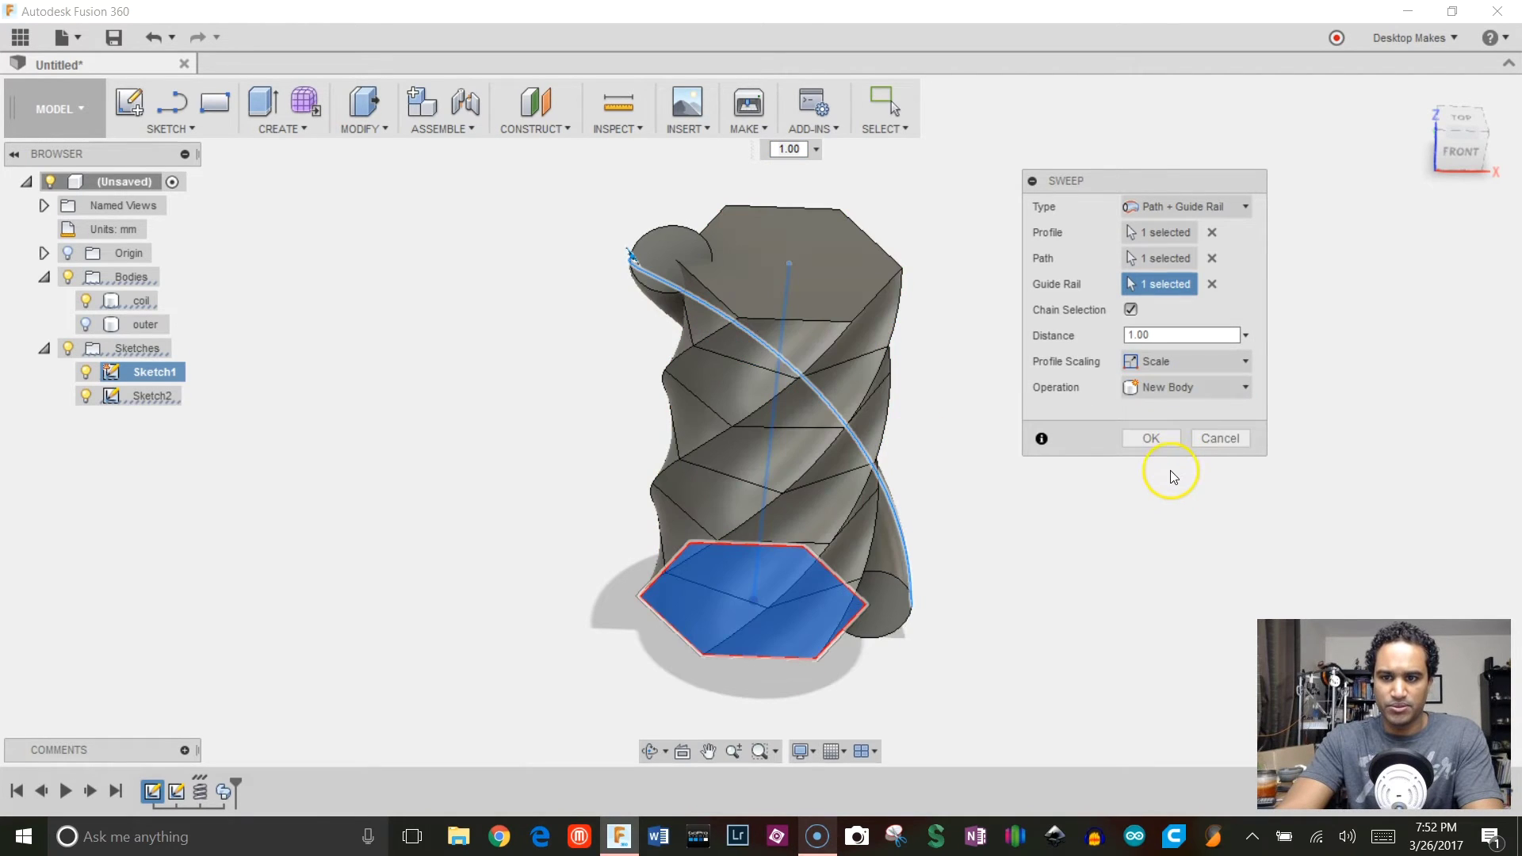
left_click(1164, 446)
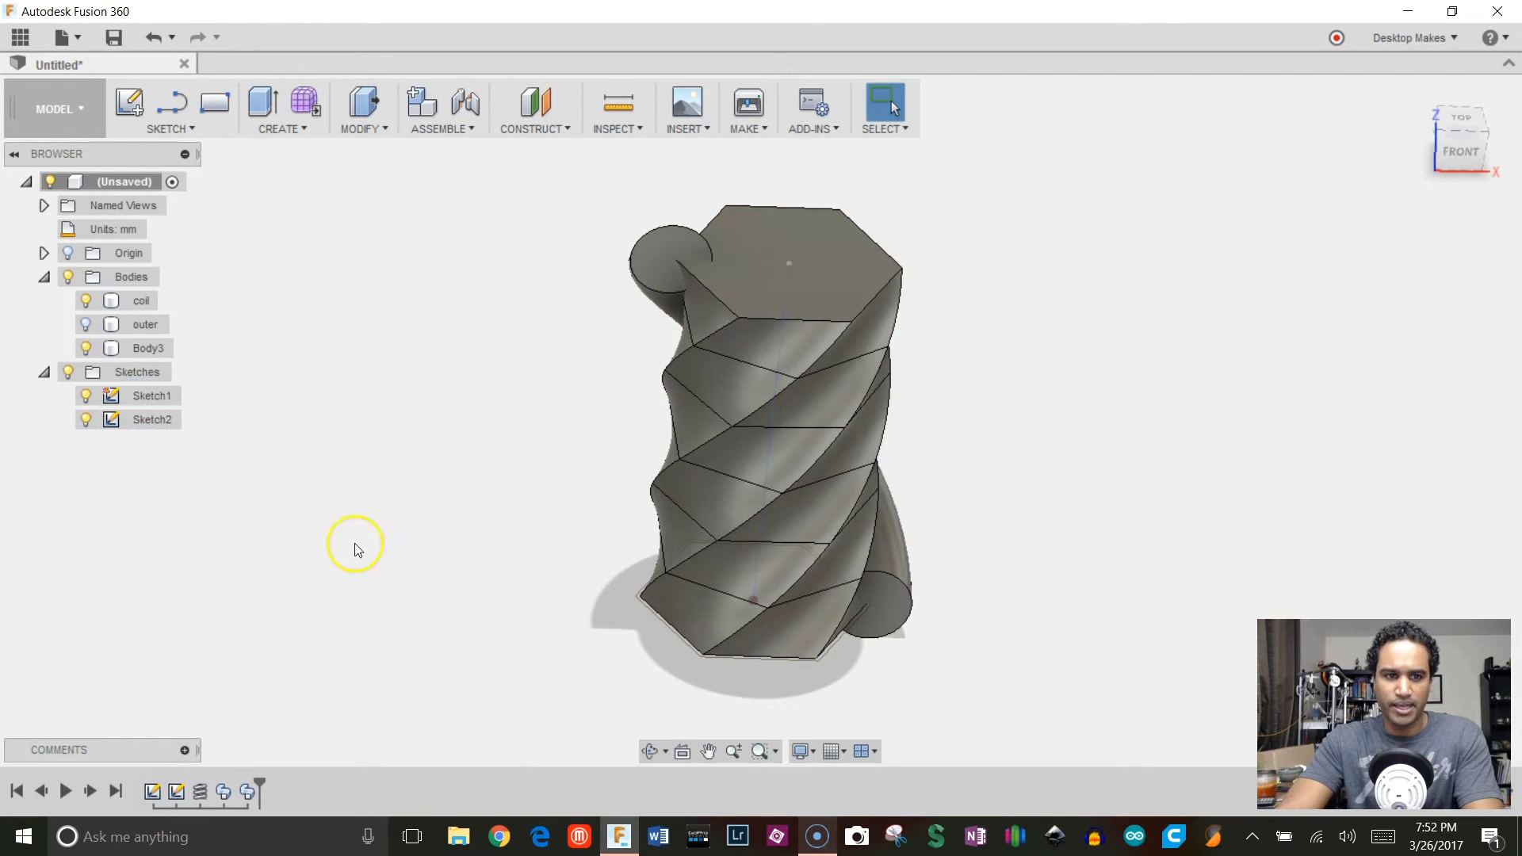
Hide the coil body and rename the newly swept body as inner
left_click(86, 301)
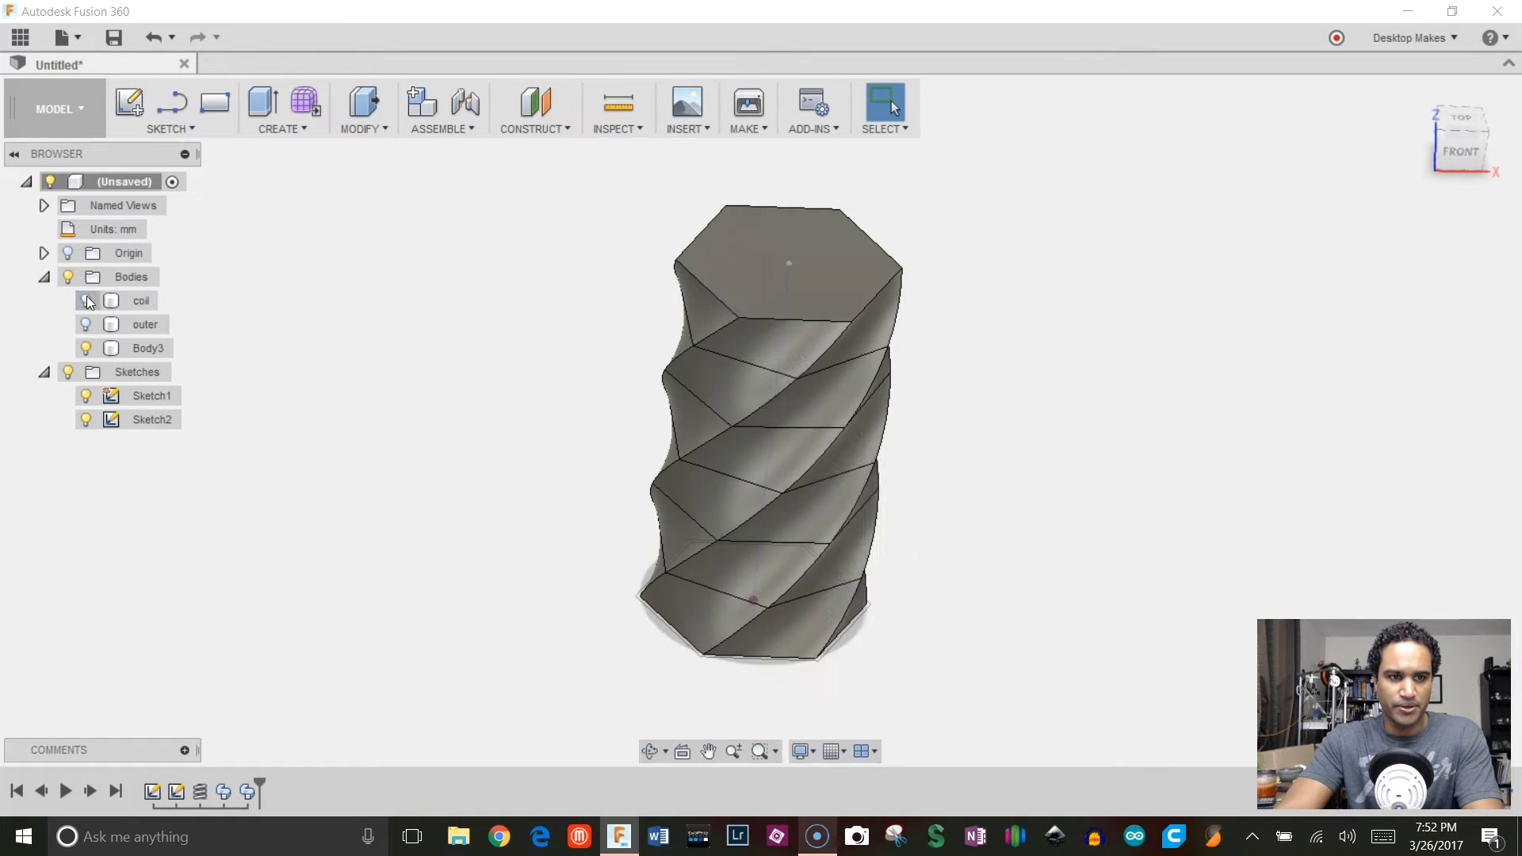
left_click(151, 349)
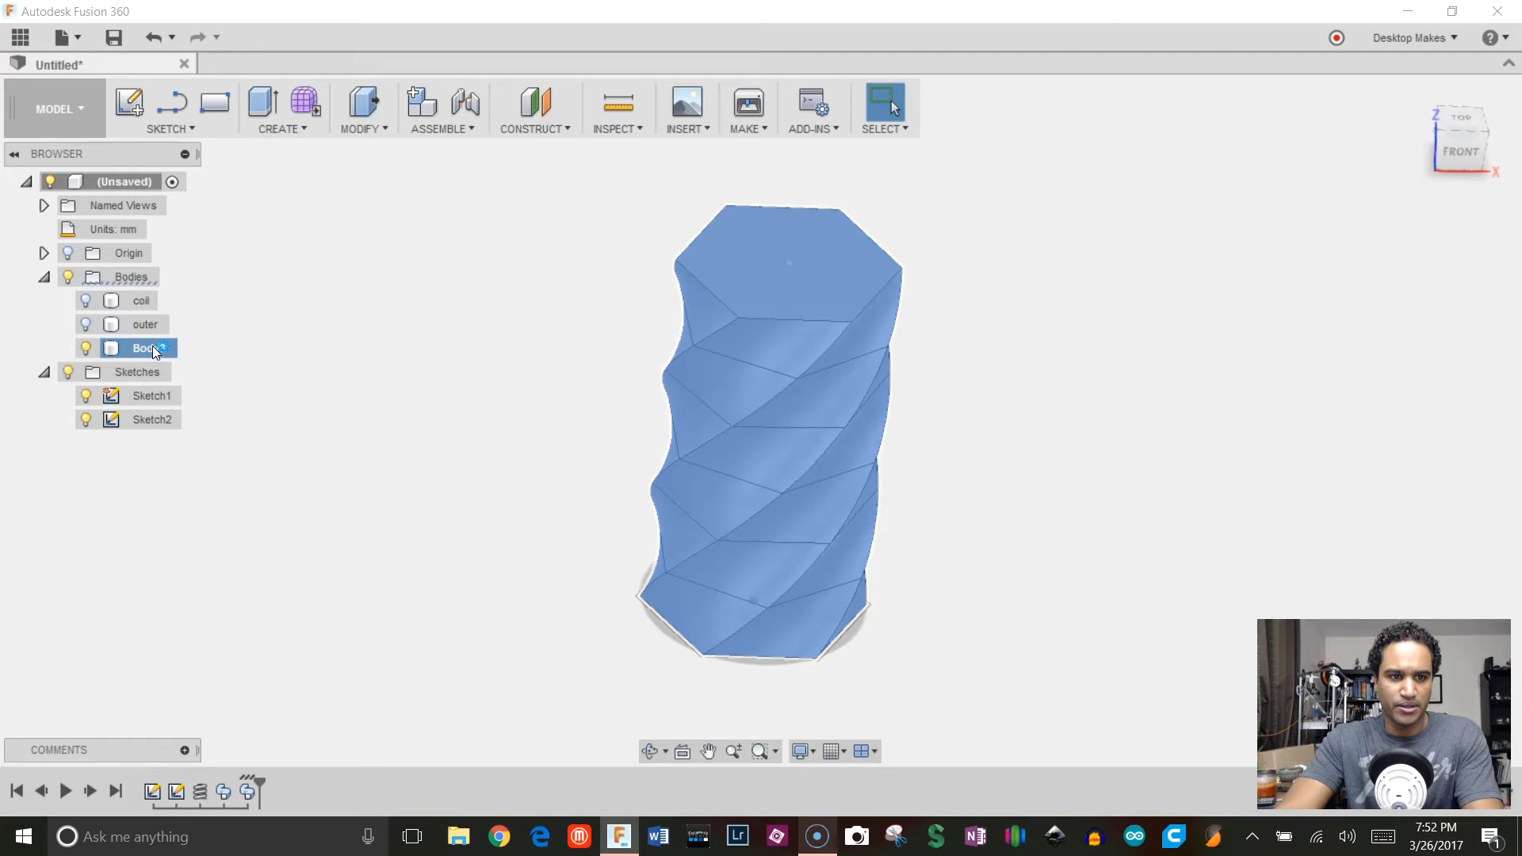
double_click(155, 351)
type("inner")
left_click(193, 321)
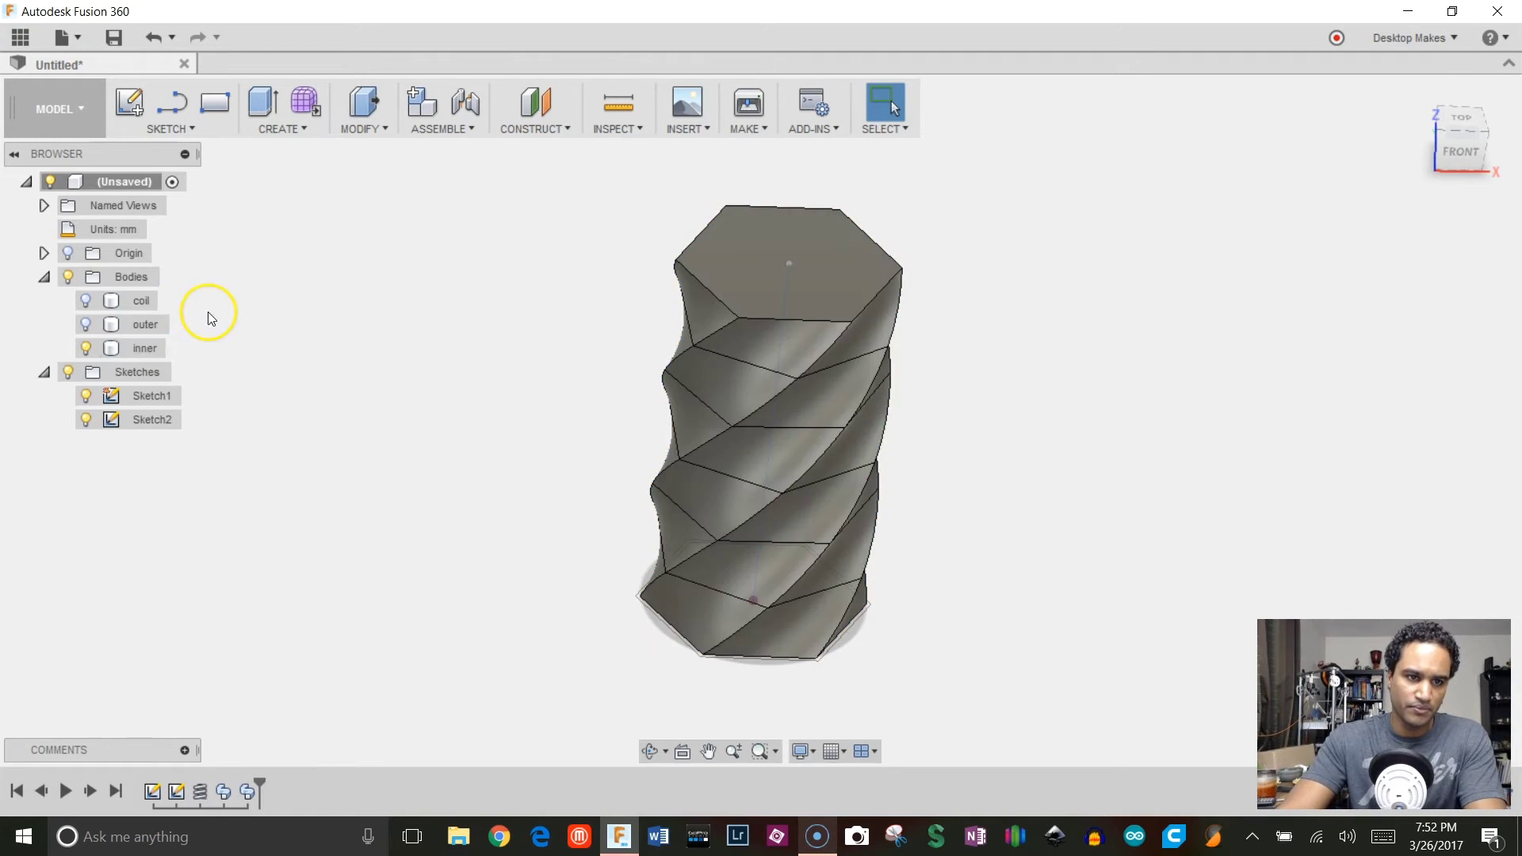
Show the outer body together with the inner body and compare their hexagonal ends from above
left_click(86, 326)
left_click(86, 325)
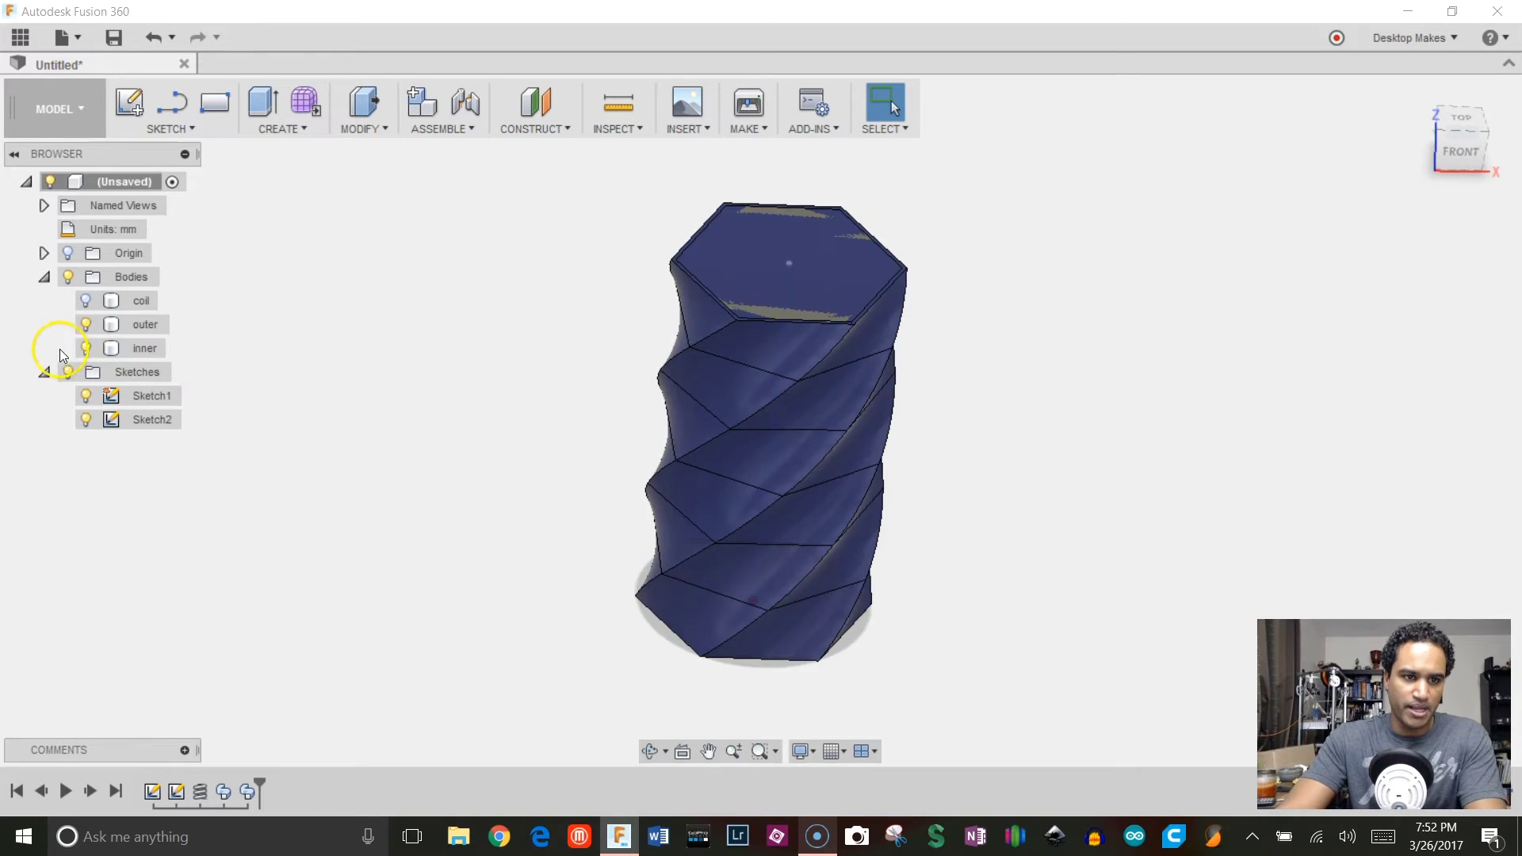
middle_click_drag(1231, 265, 1239, 349, "shift")
left_click(1462, 141)
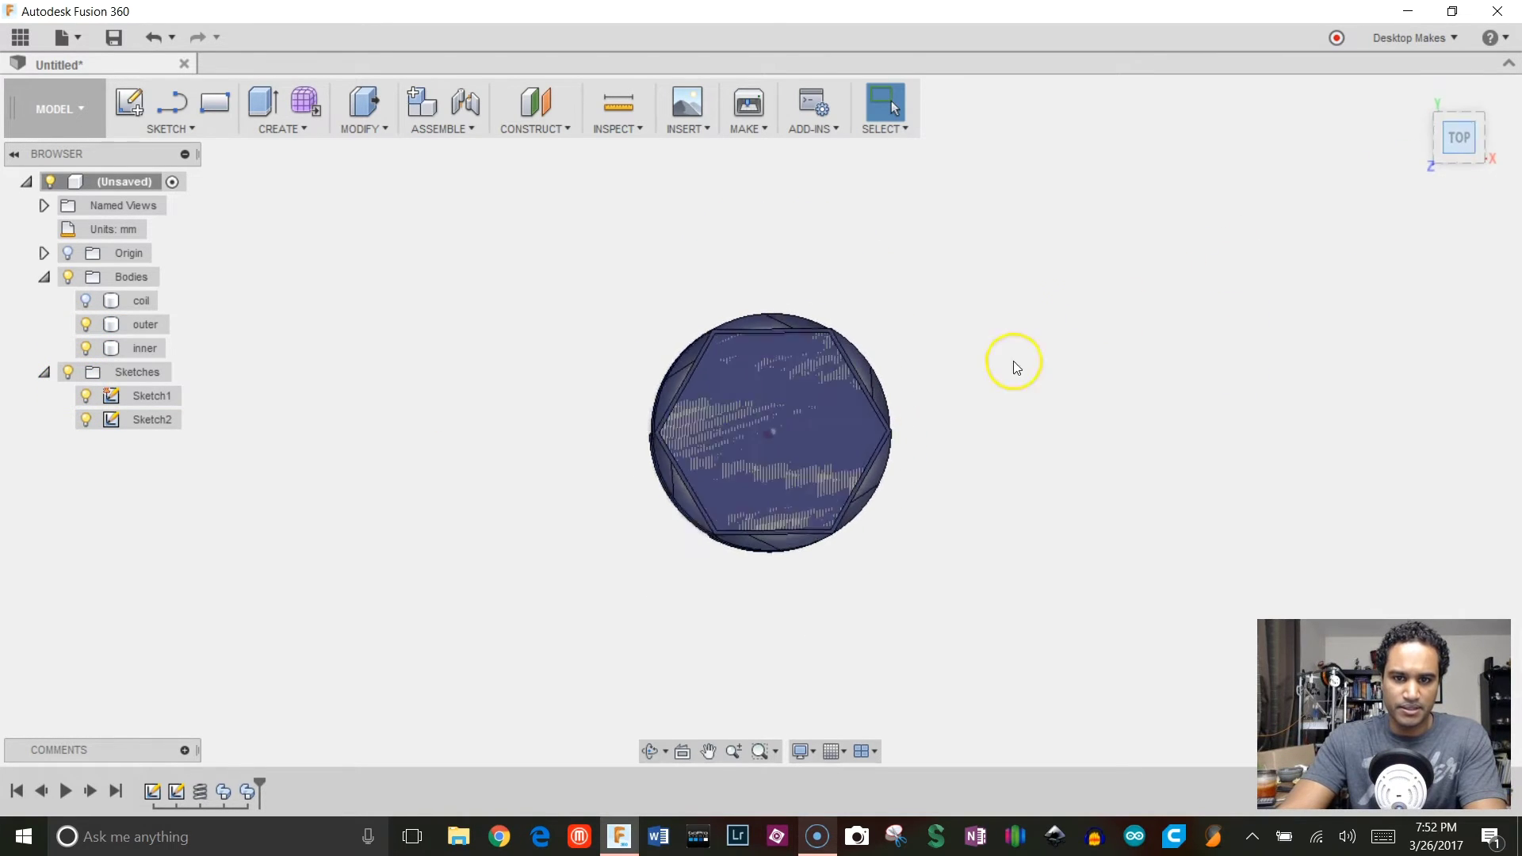
middle_click_drag(770, 333, 924, 445)
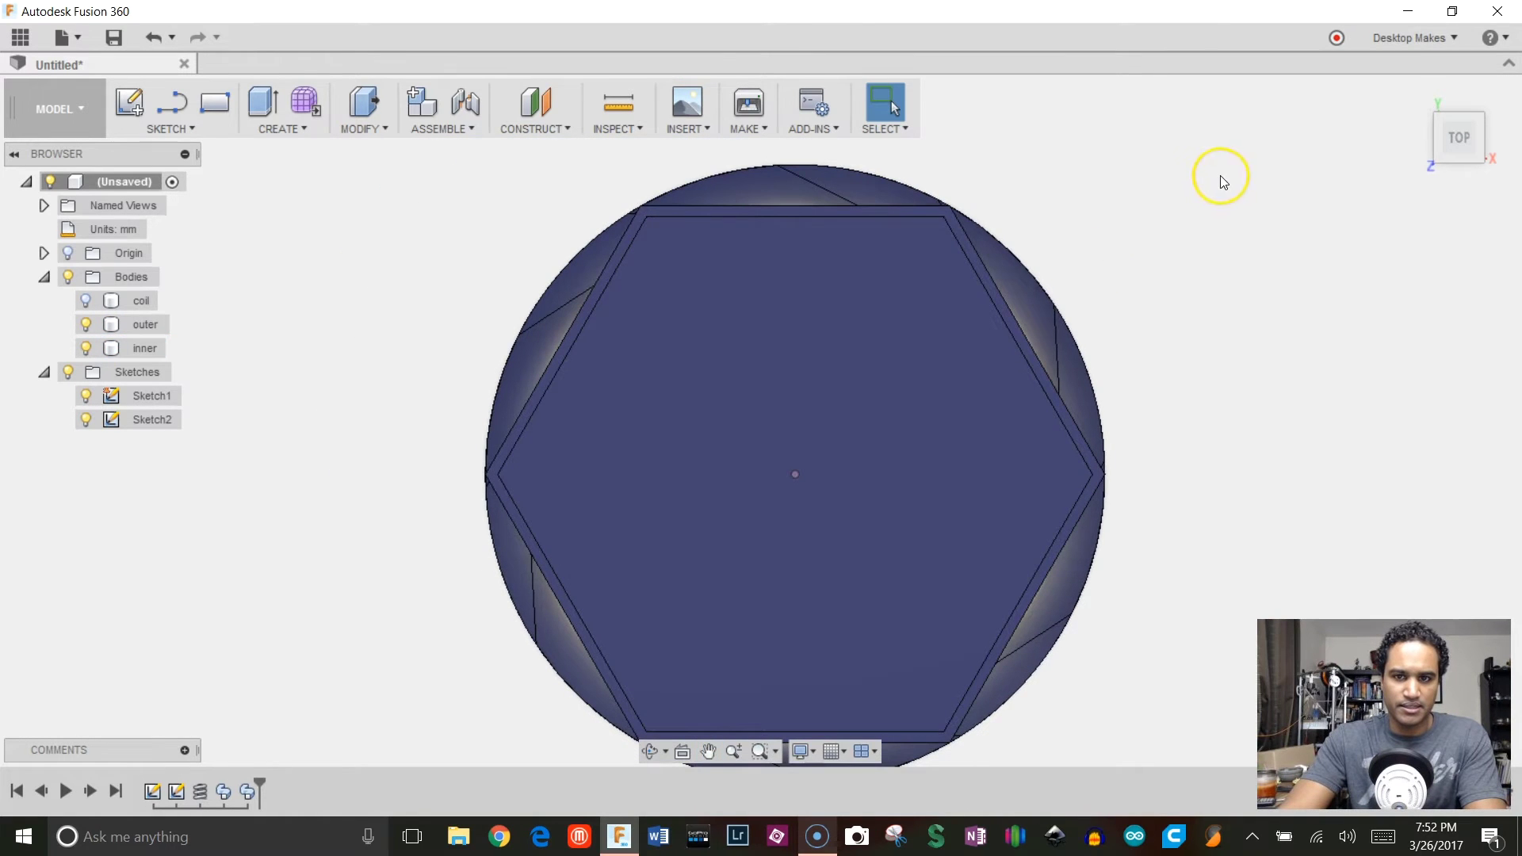
middle_click_drag(1273, 482, 1248, 337, "shift")
scroll(364, 489, "down", 3)
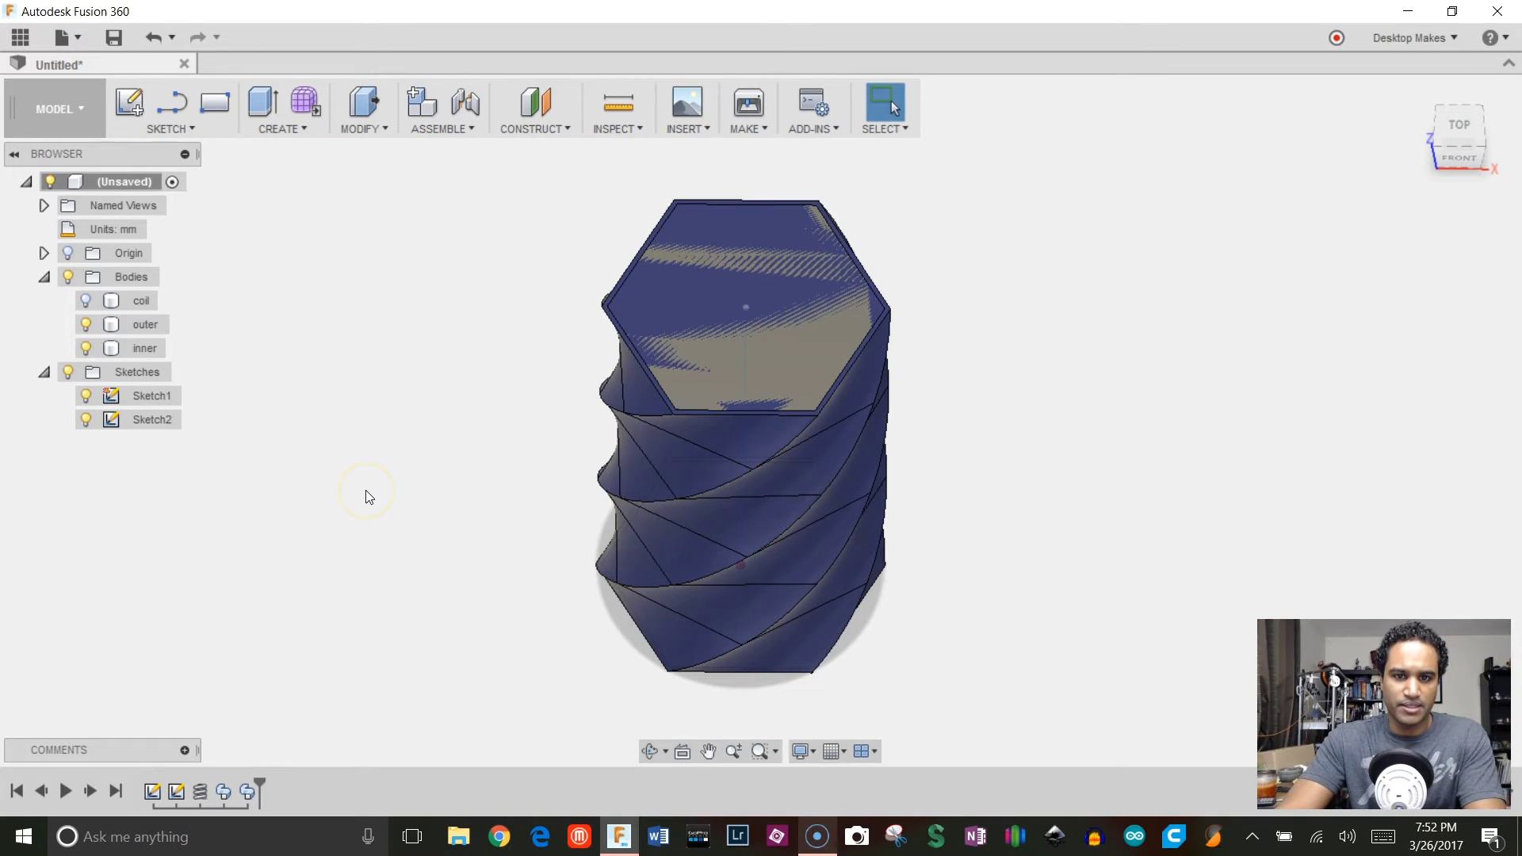
Apply the Plastic - Glossy (Yellow) appearance to the inner body
key("a")
left_click(1260, 415)
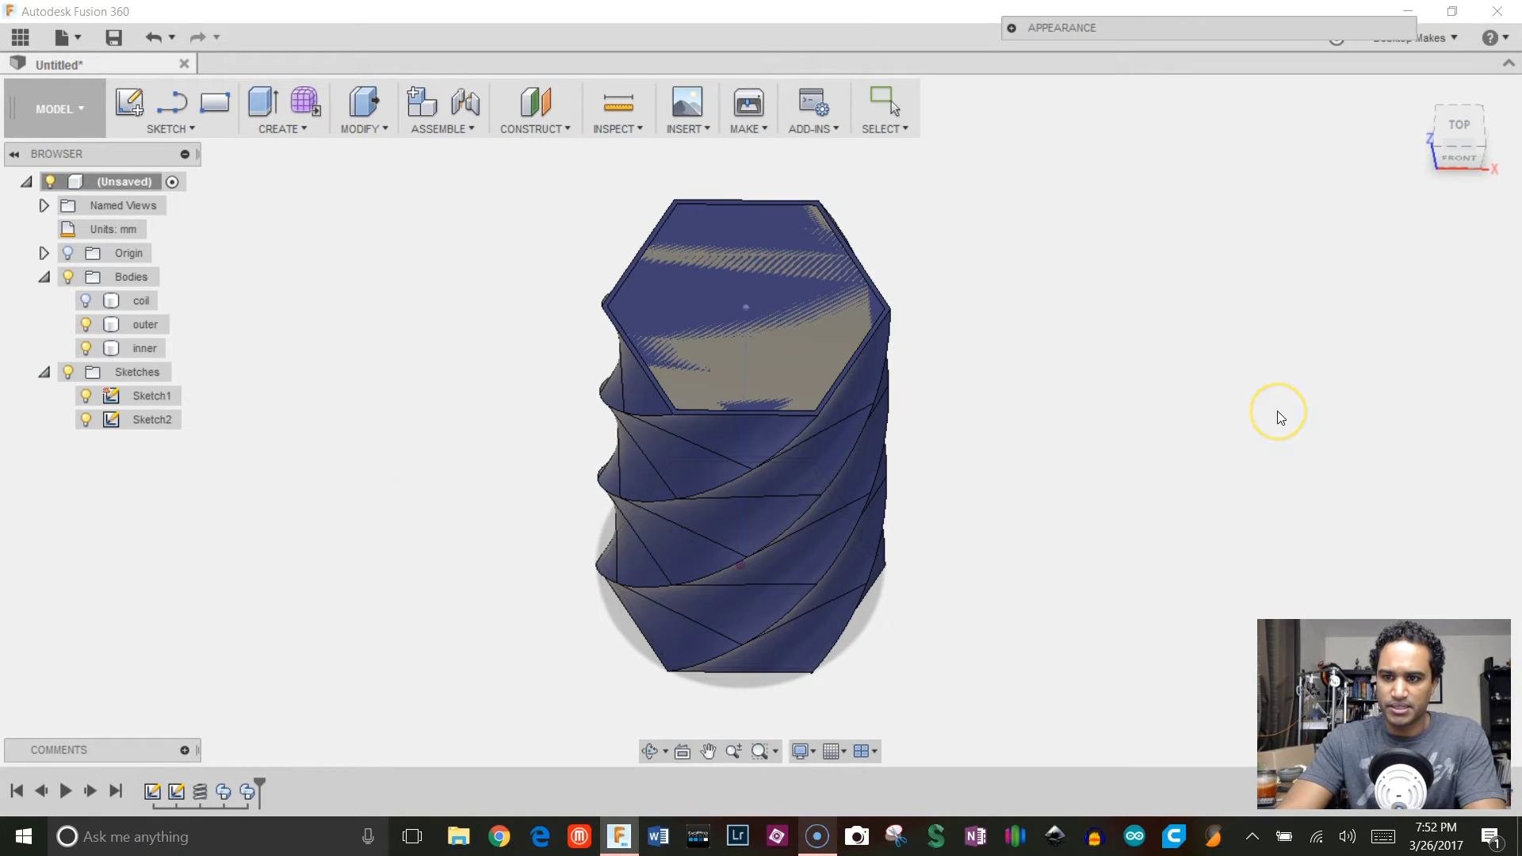
left_click(1011, 28)
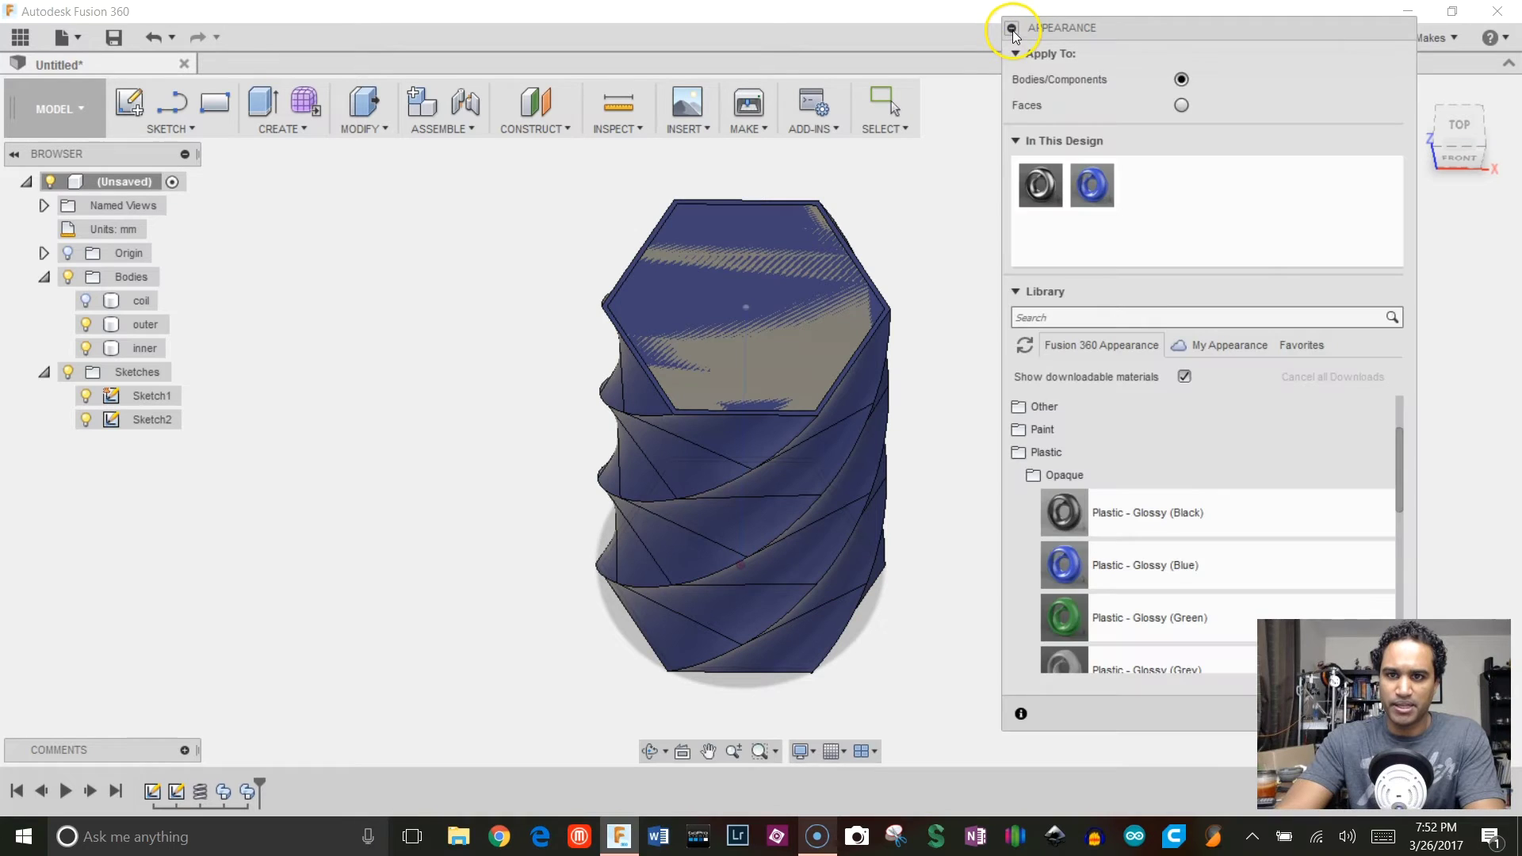
scroll(1078, 555, "down", 3)
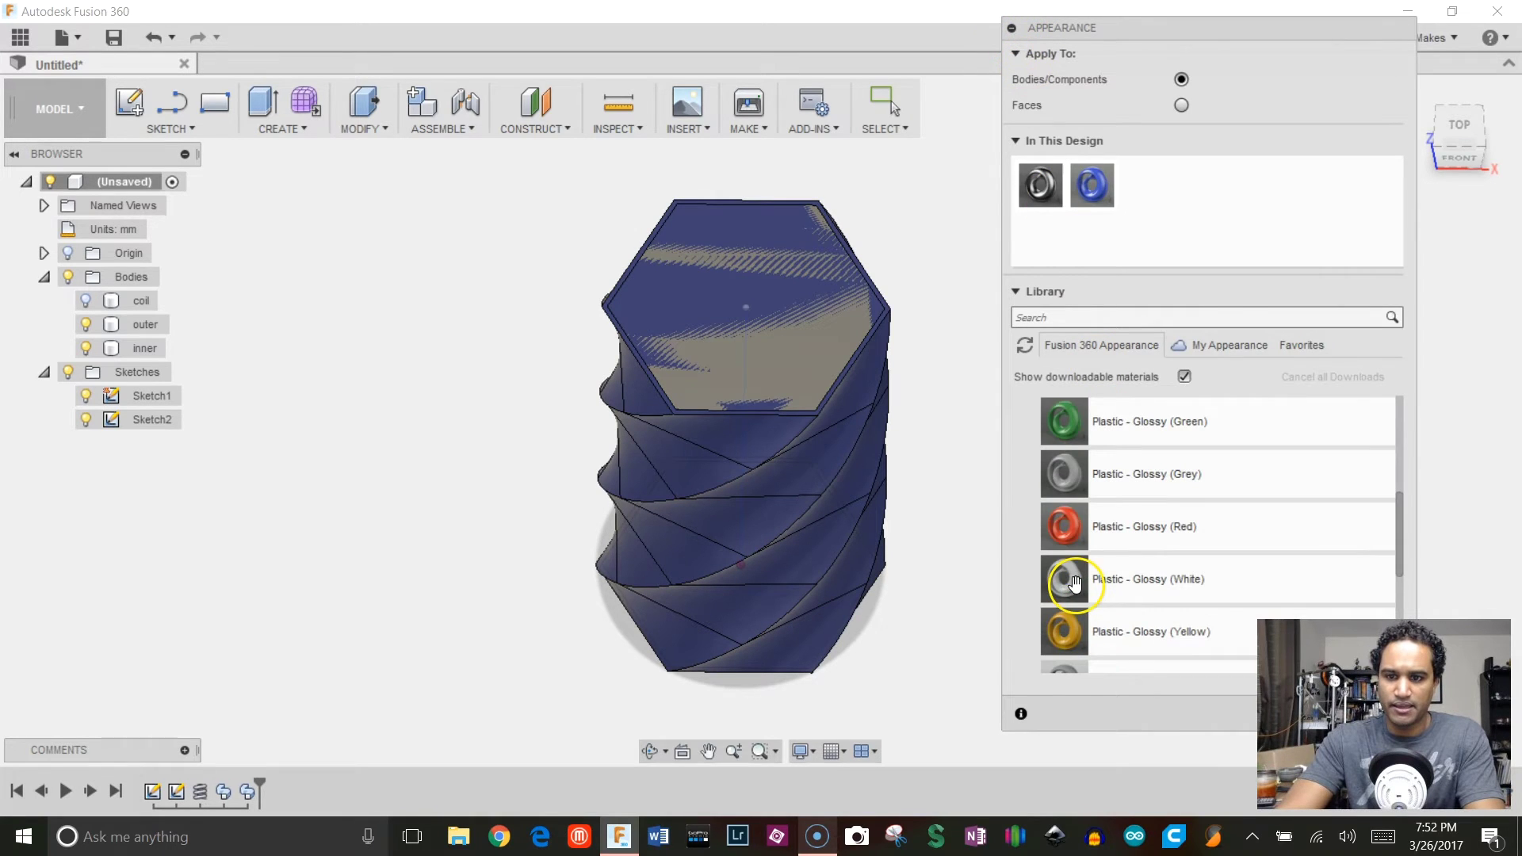
left_click_drag(1066, 630, 130, 349)
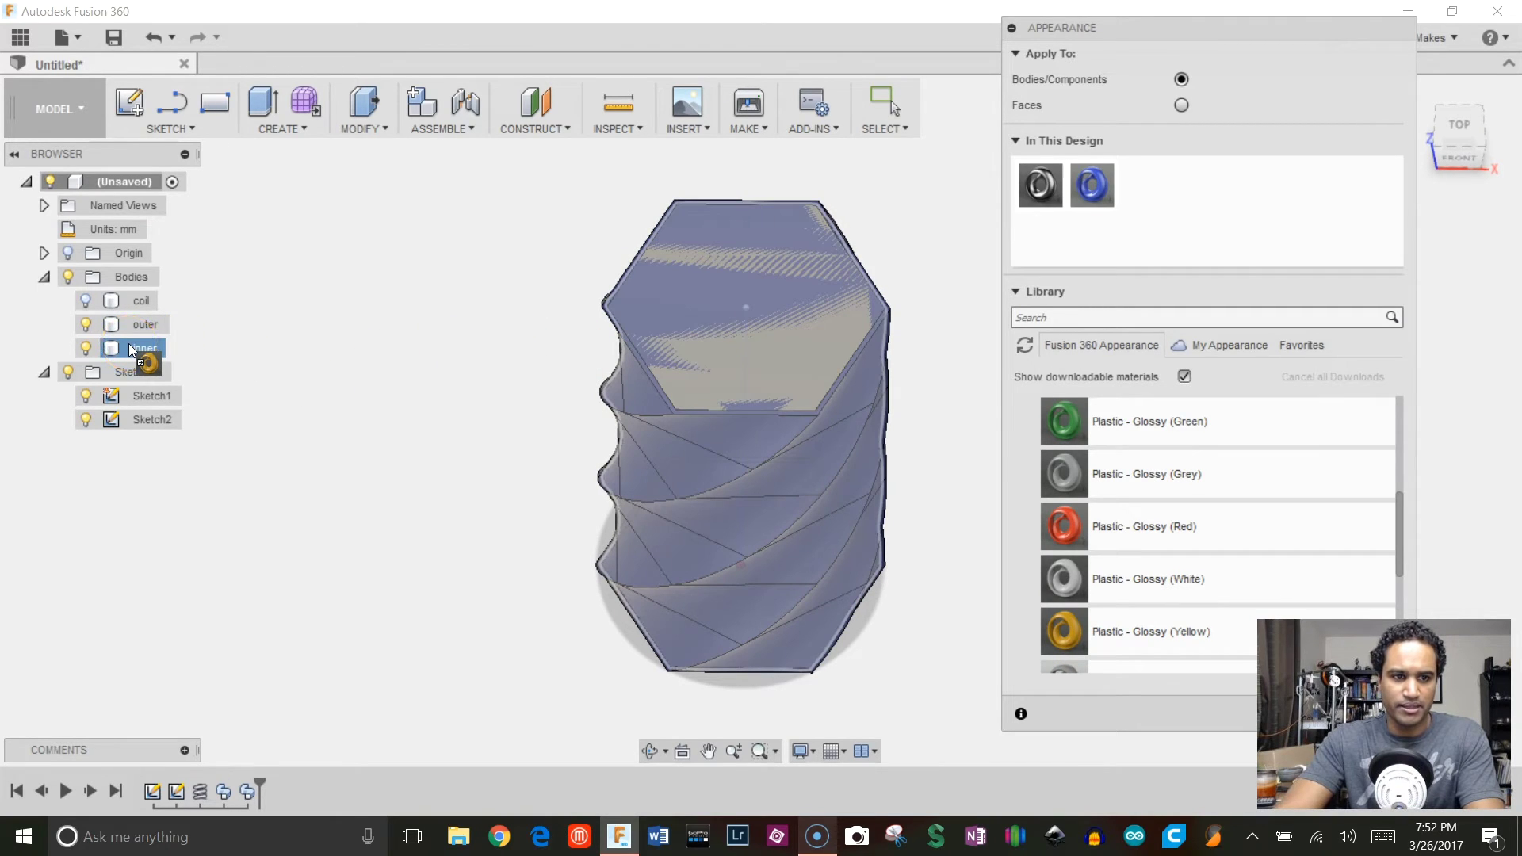
left_click_drag(130, 349, 130, 348)
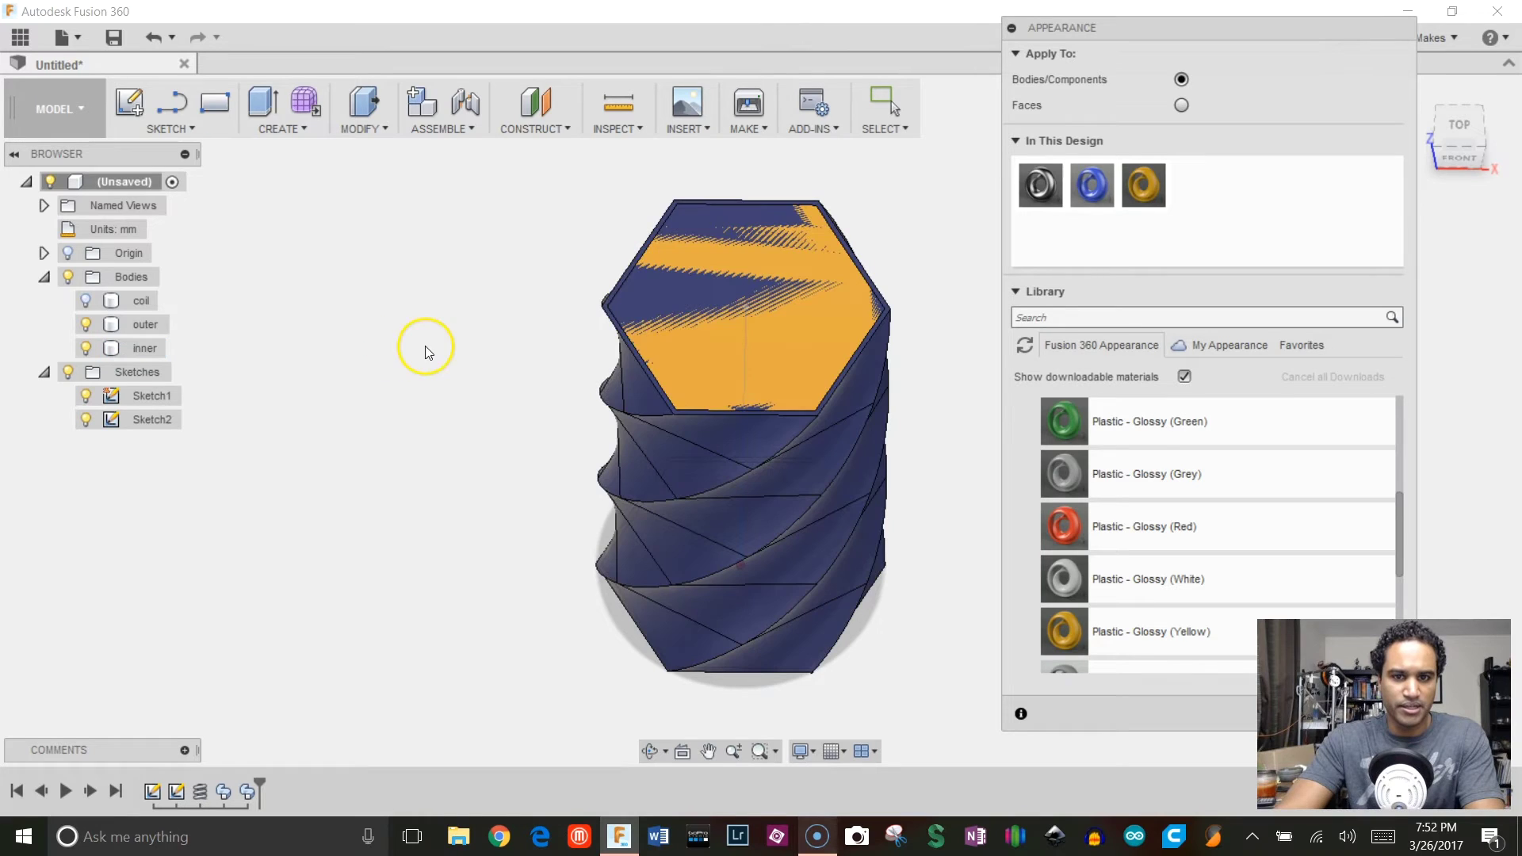
left_click(1012, 28)
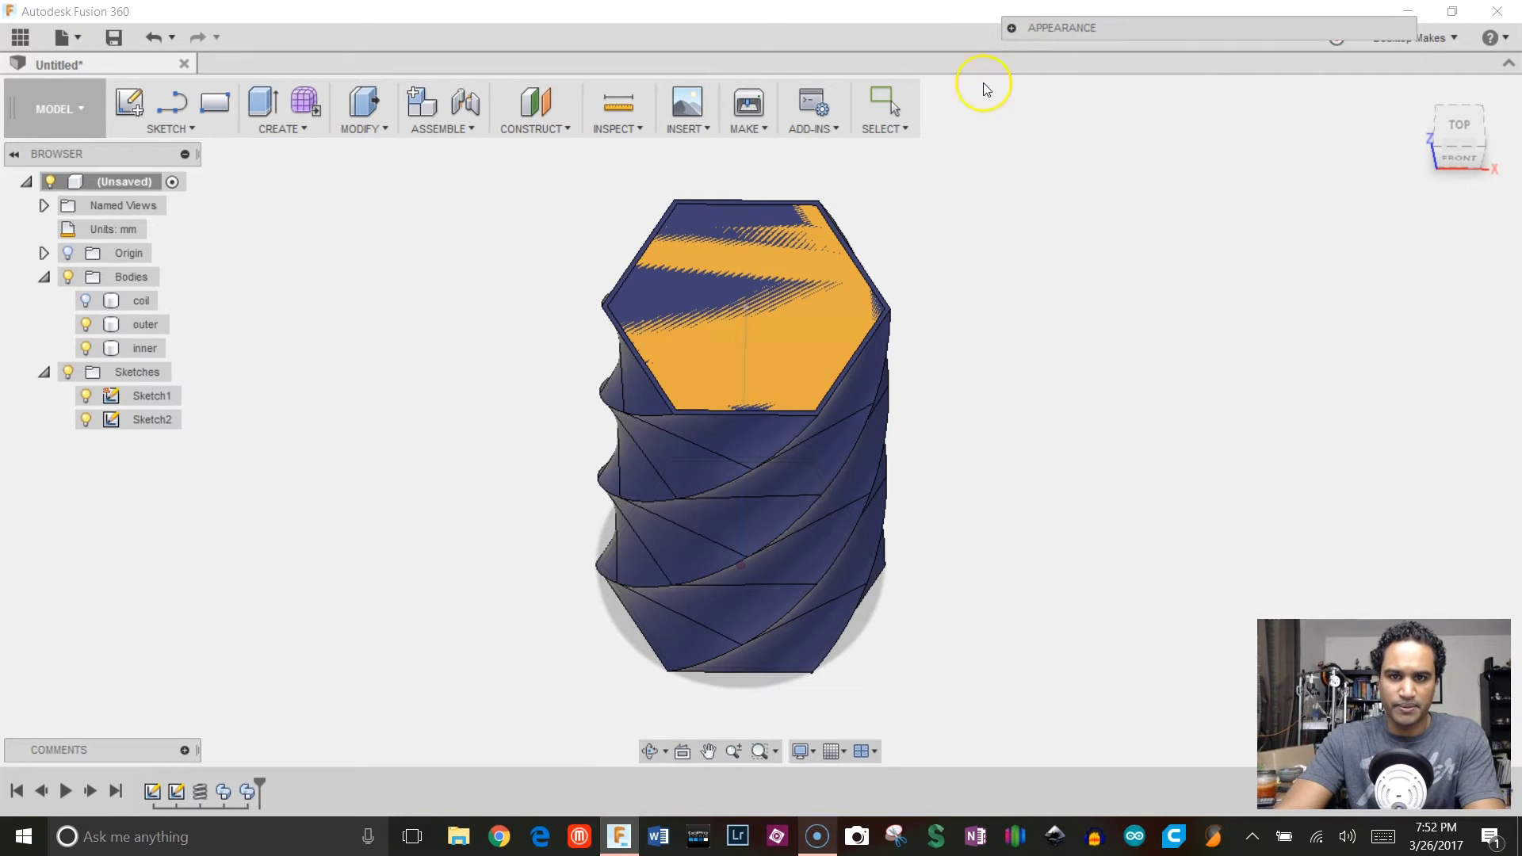
Examine the wall between the outer and inner hexagons from above and along the twisted sides
scroll(919, 289, "up", 3)
scroll(1050, 256, "down", 1)
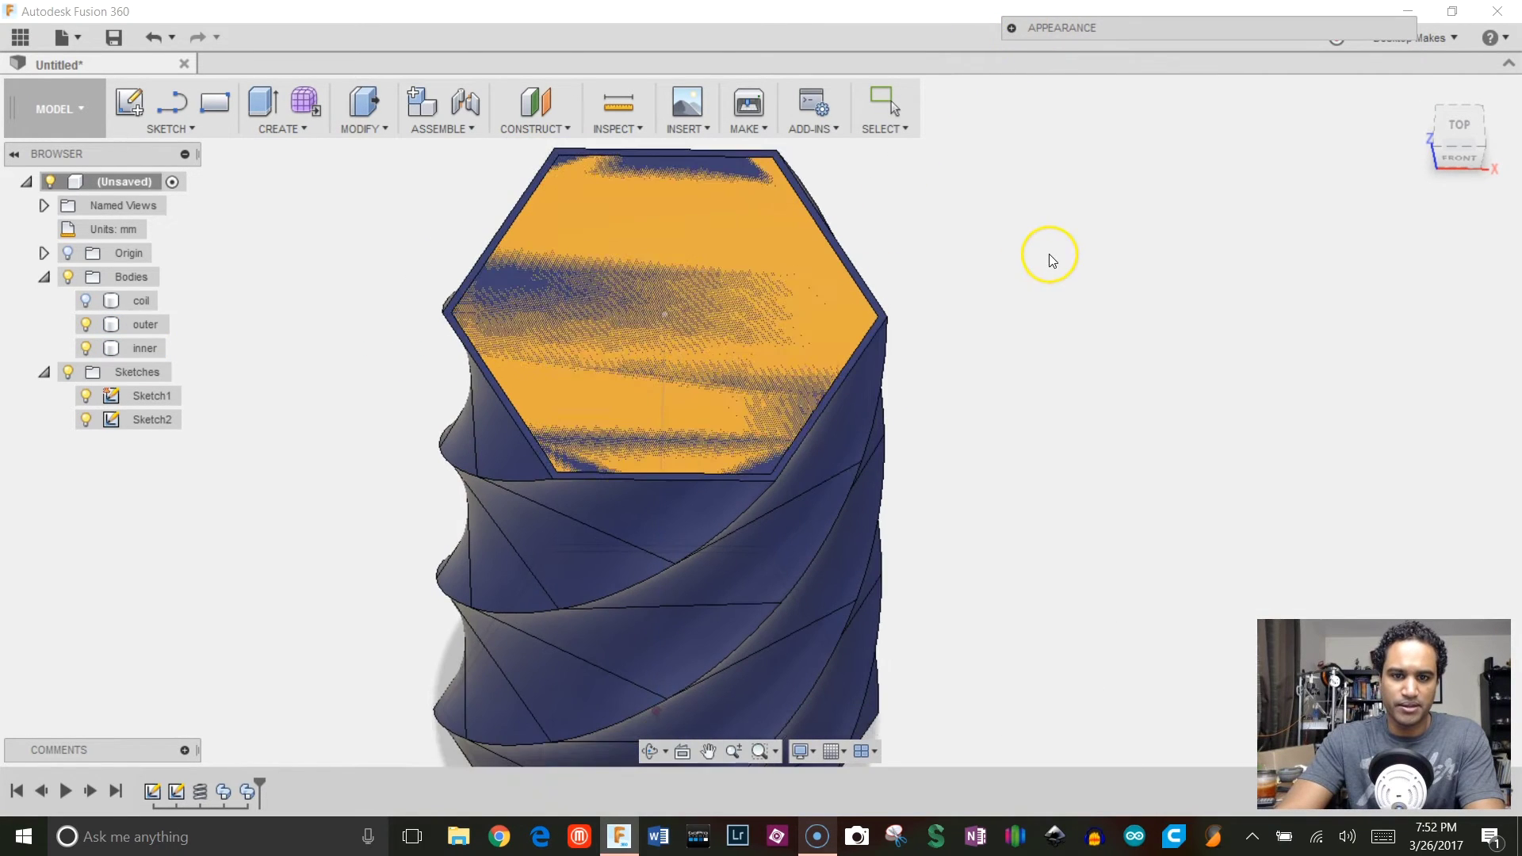
middle_click_drag(1049, 256, 1080, 310)
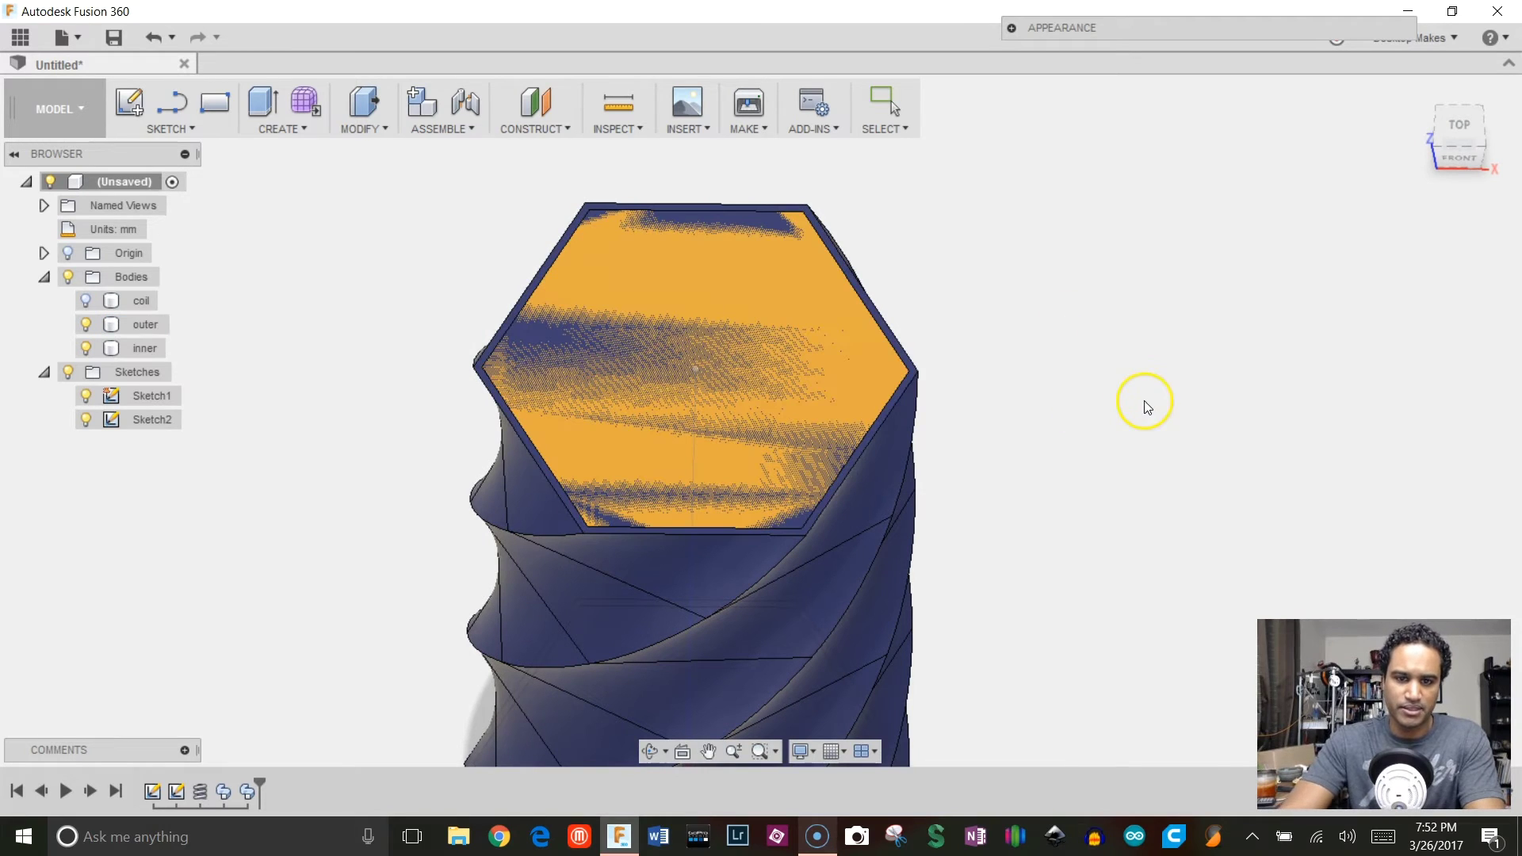
middle_click_drag(1114, 309, 1117, 320, "shift")
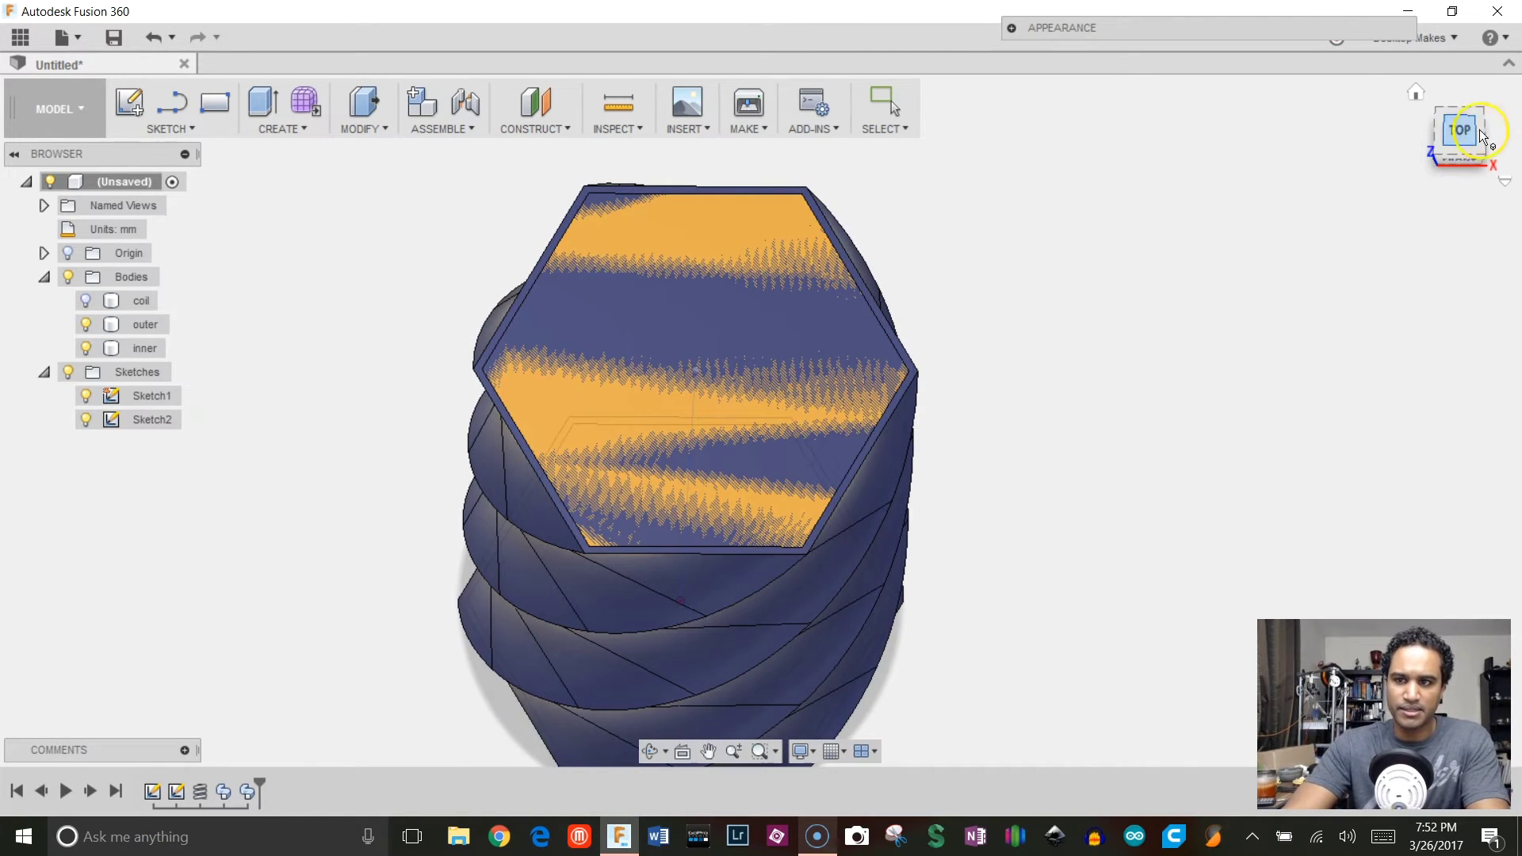
left_click(1470, 134)
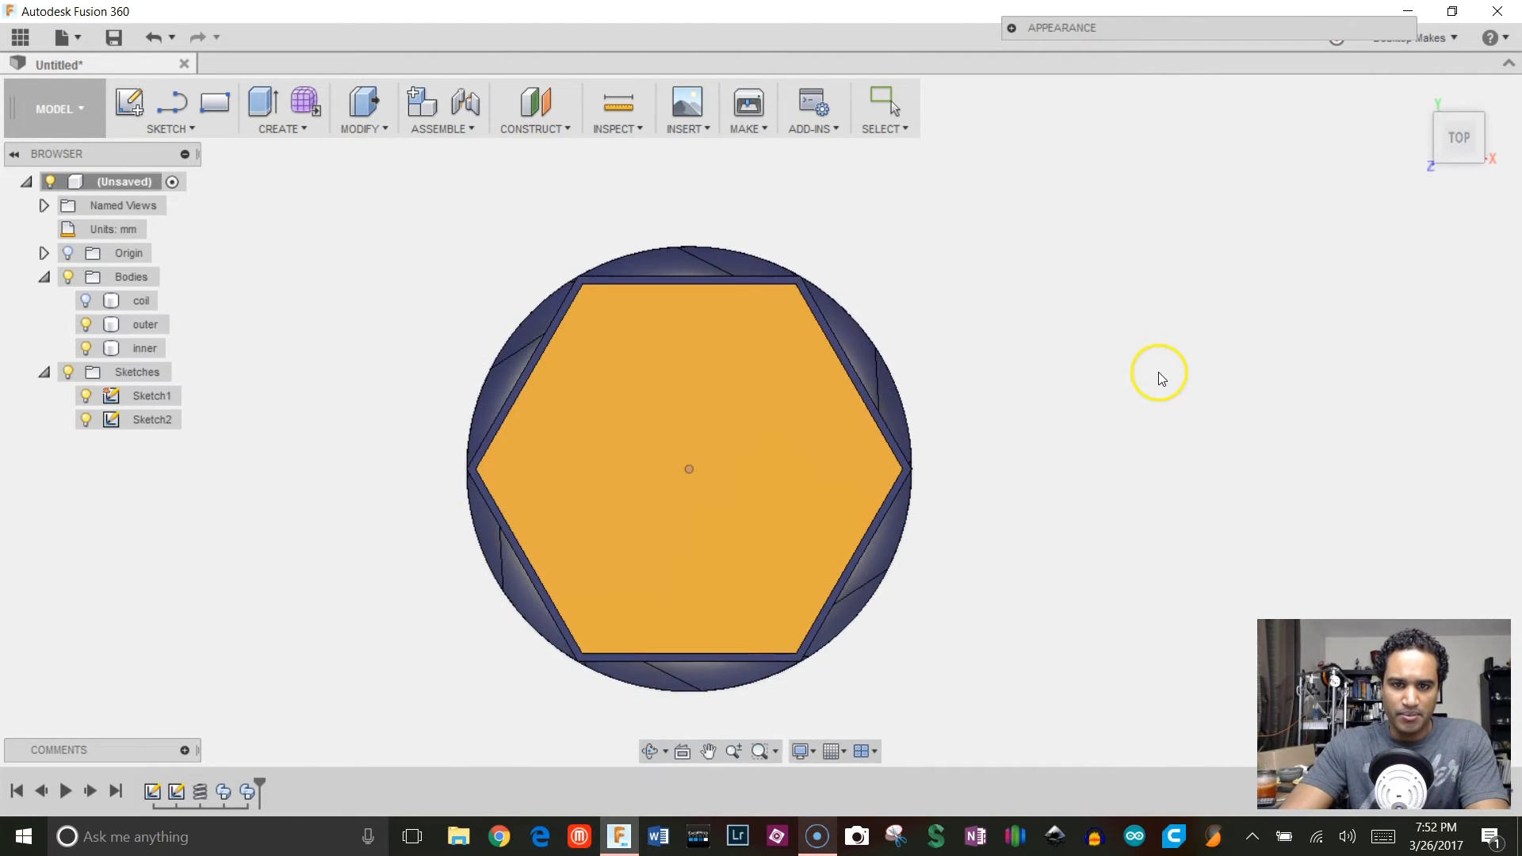
scroll(1158, 377, "up", 2)
middle_click_drag(1105, 403, 1292, 356)
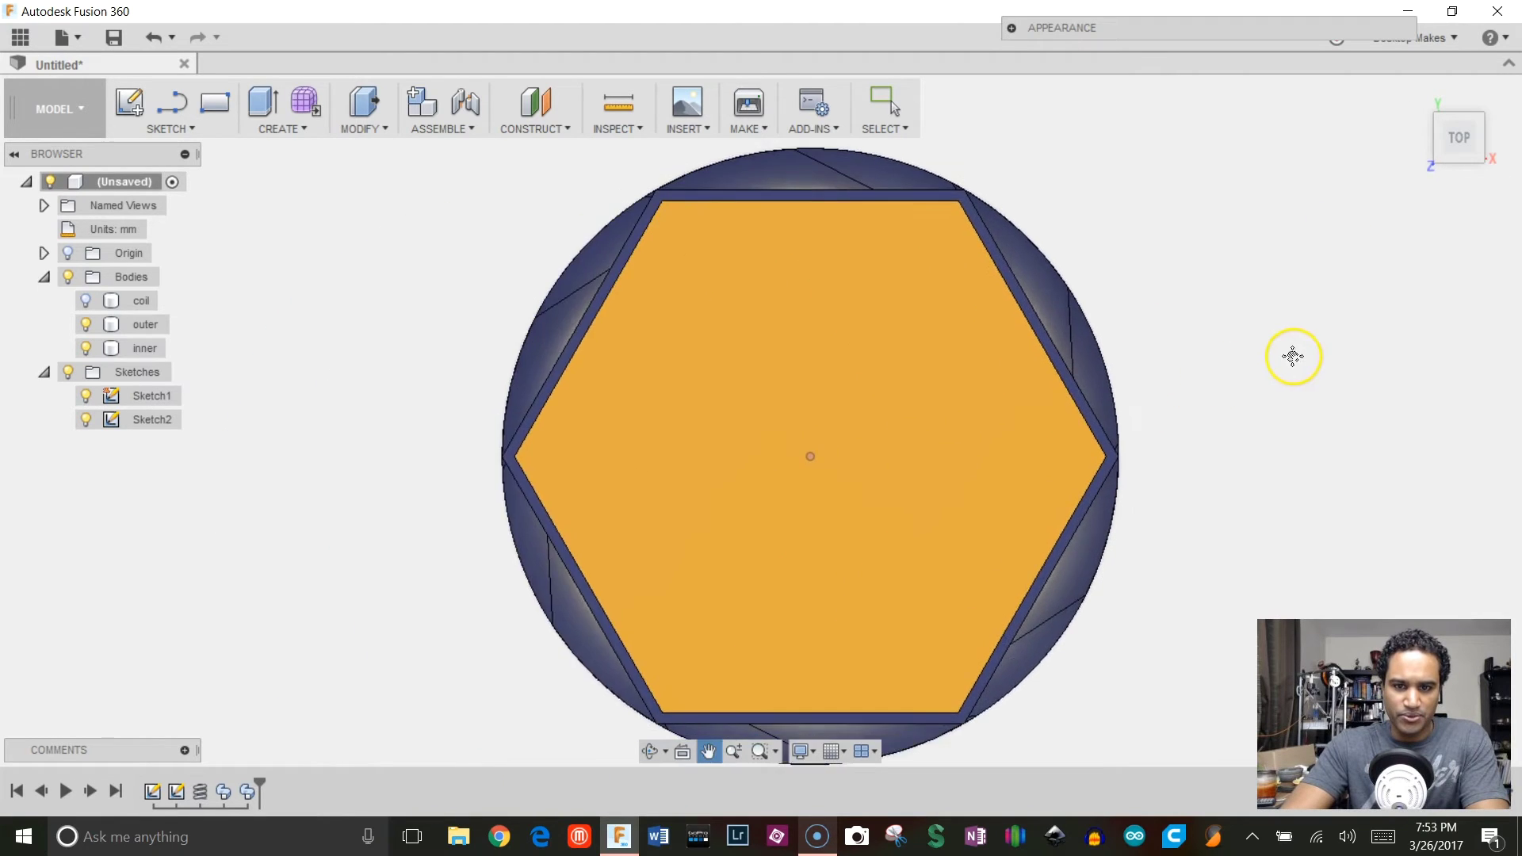
left_click(739, 498)
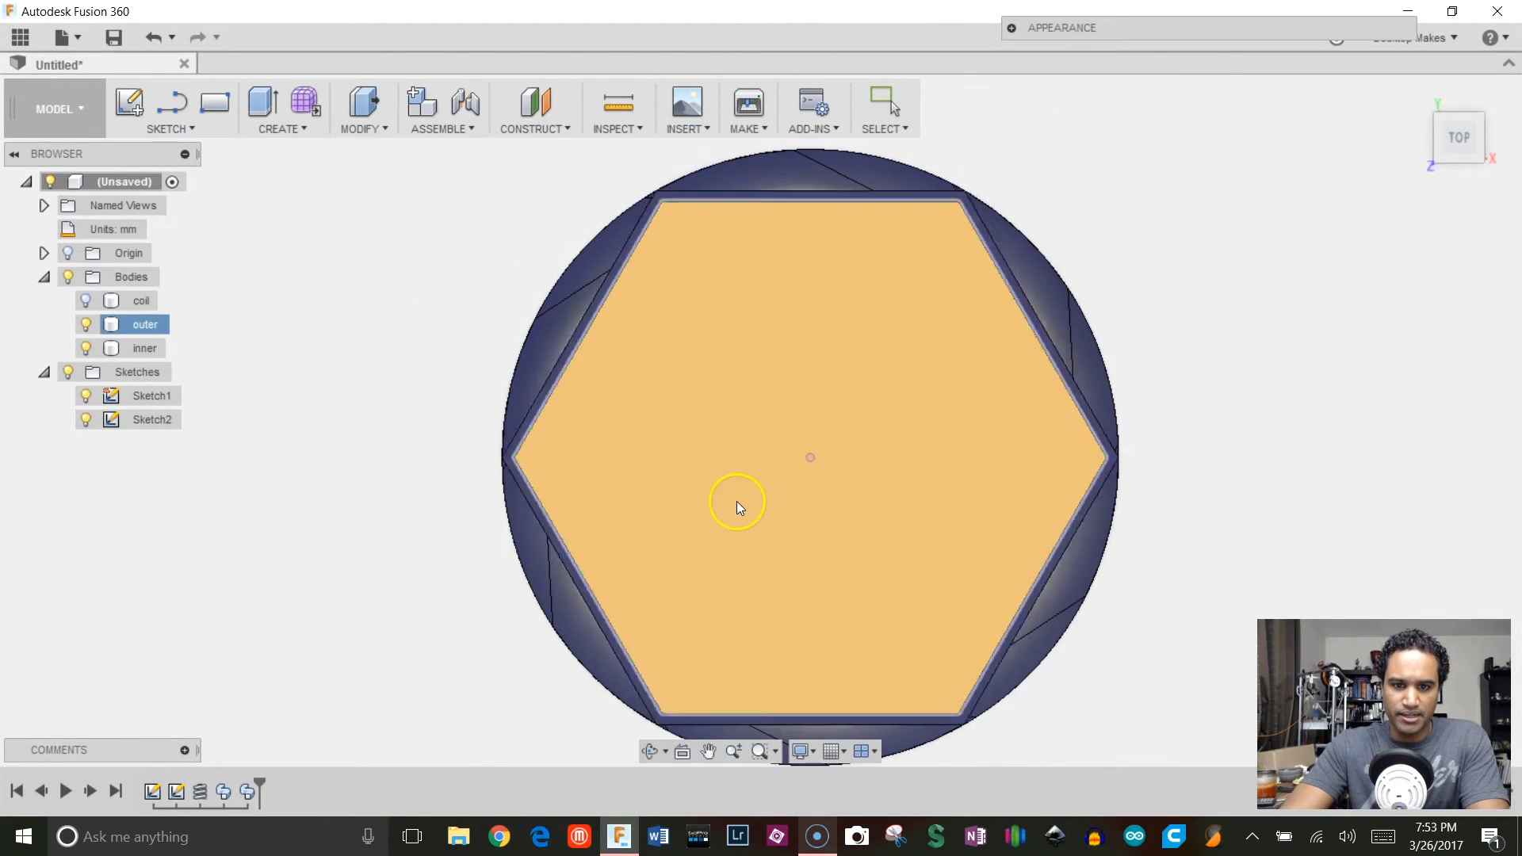
left_click(1330, 331)
scroll(1016, 203, "up", 2)
scroll(992, 208, "up", 2)
scroll(875, 477, "down", 2)
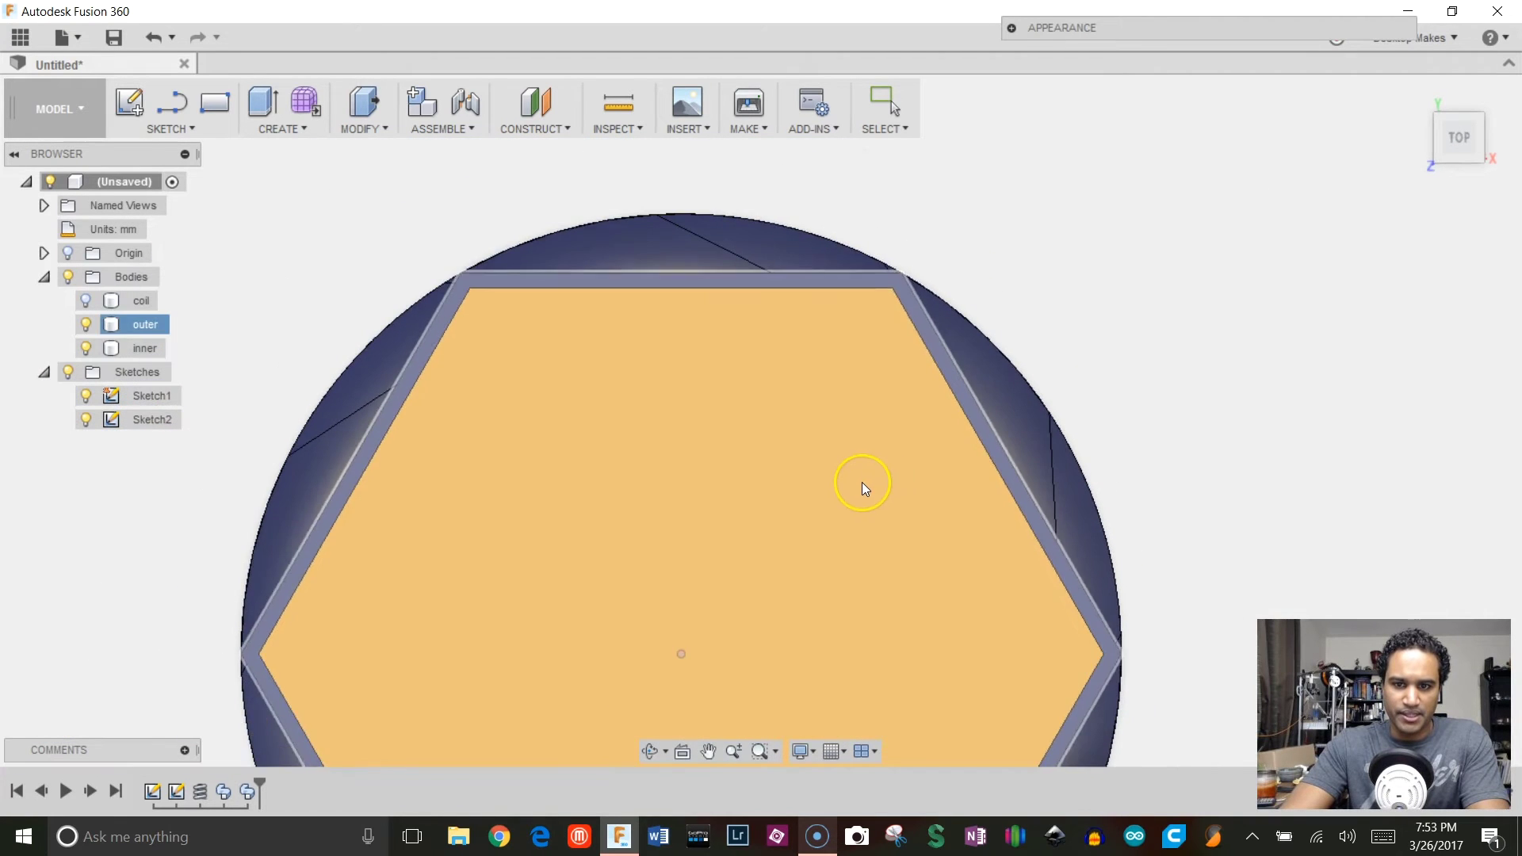
scroll(1352, 472, "down", 4)
middle_click_drag(1318, 414, 1308, 335, "shift")
scroll(1308, 335, "down", 3)
middle_click_drag(1256, 401, 1107, 431, "shift")
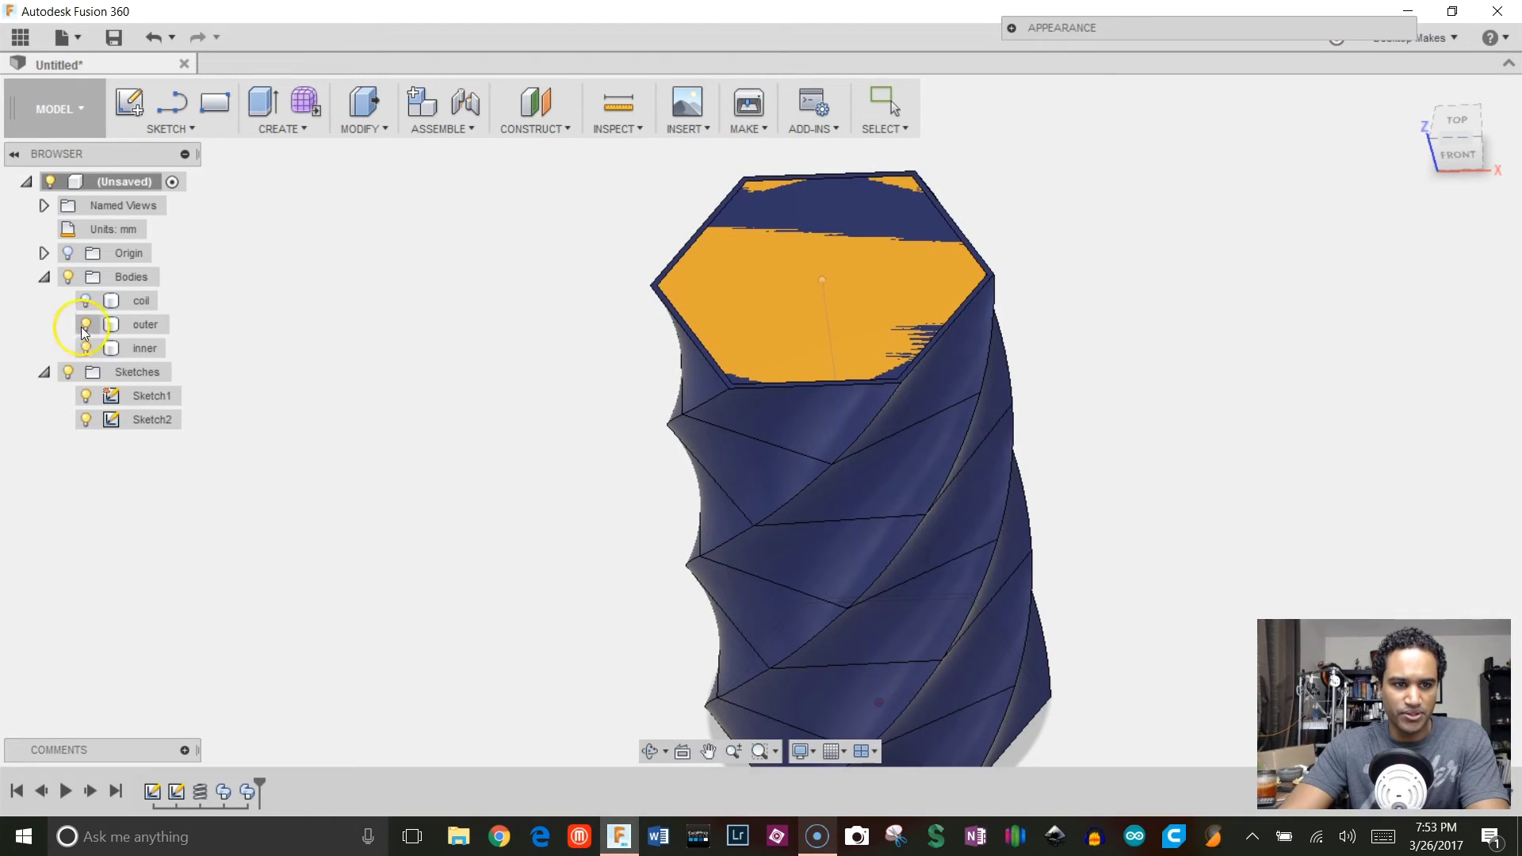
Move the inner body -82.725 mm along X so it stands beside the outer body
left_click(136, 350)
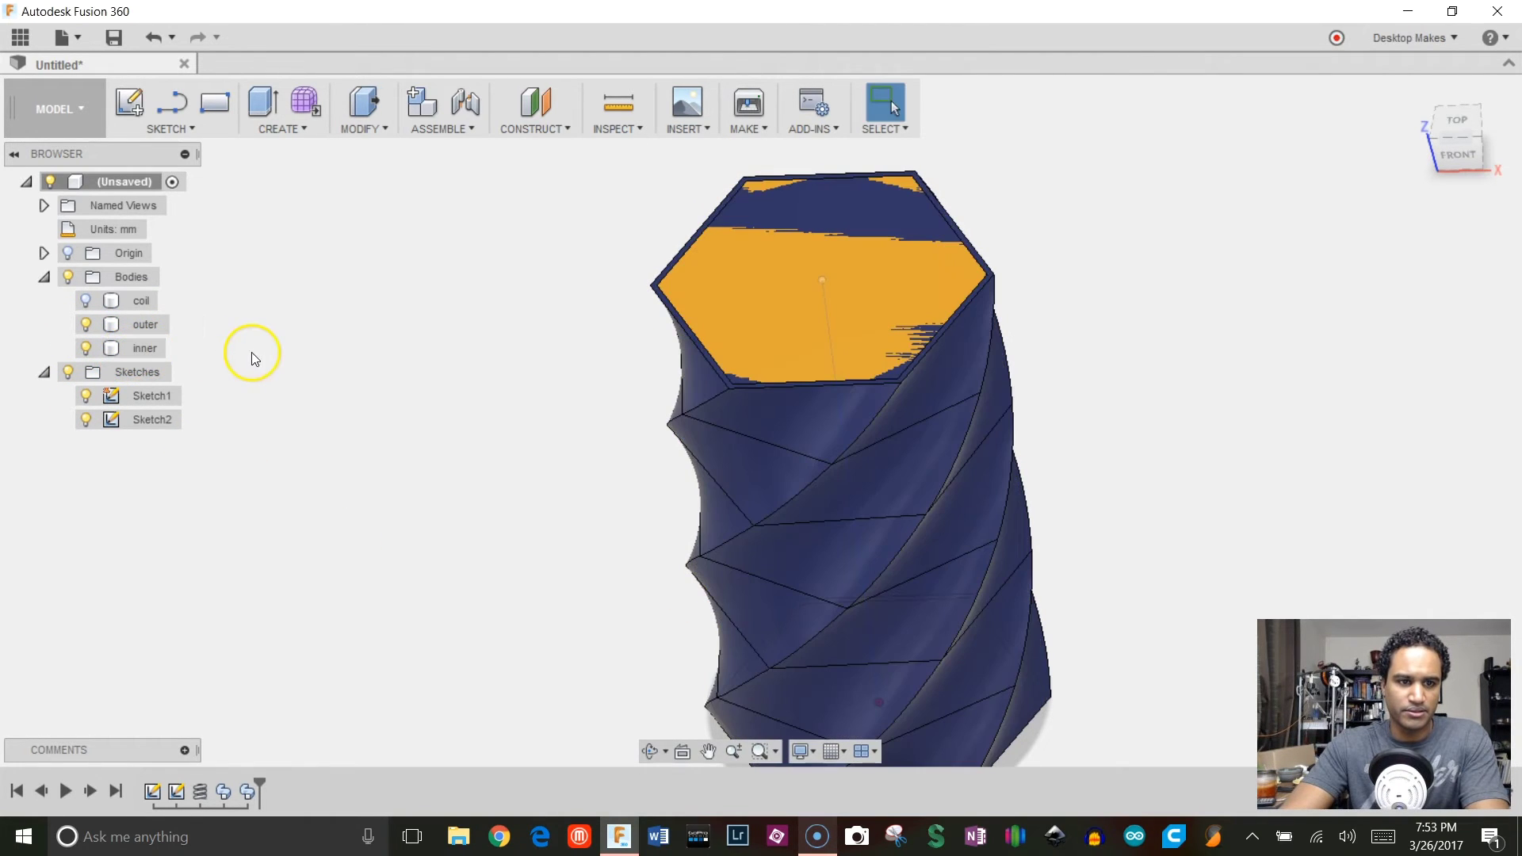
right_click(151, 353)
left_click(194, 361)
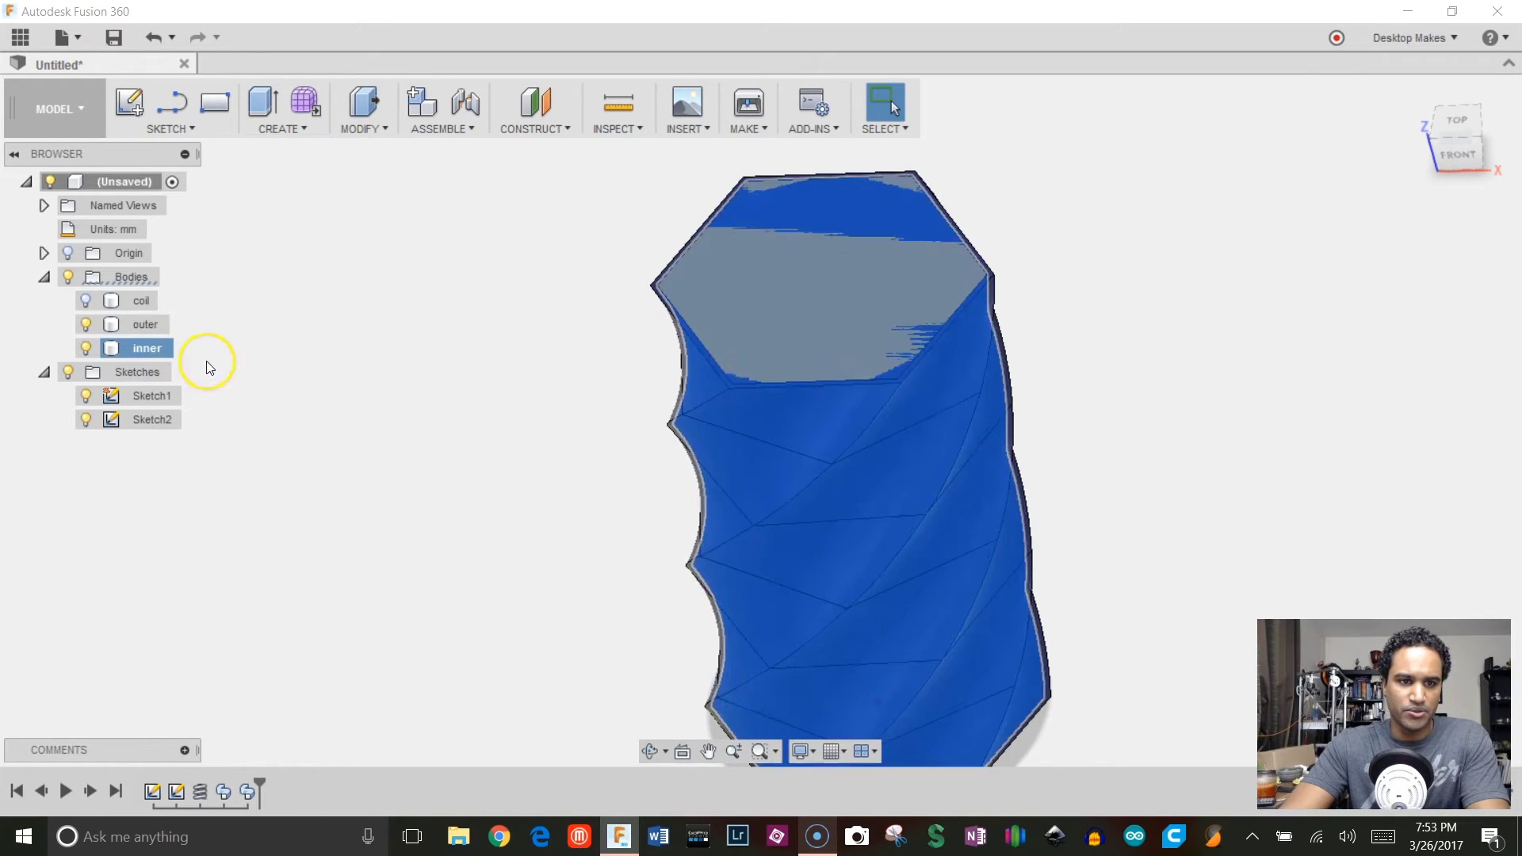
middle_click_drag(742, 492, 778, 550, "shift")
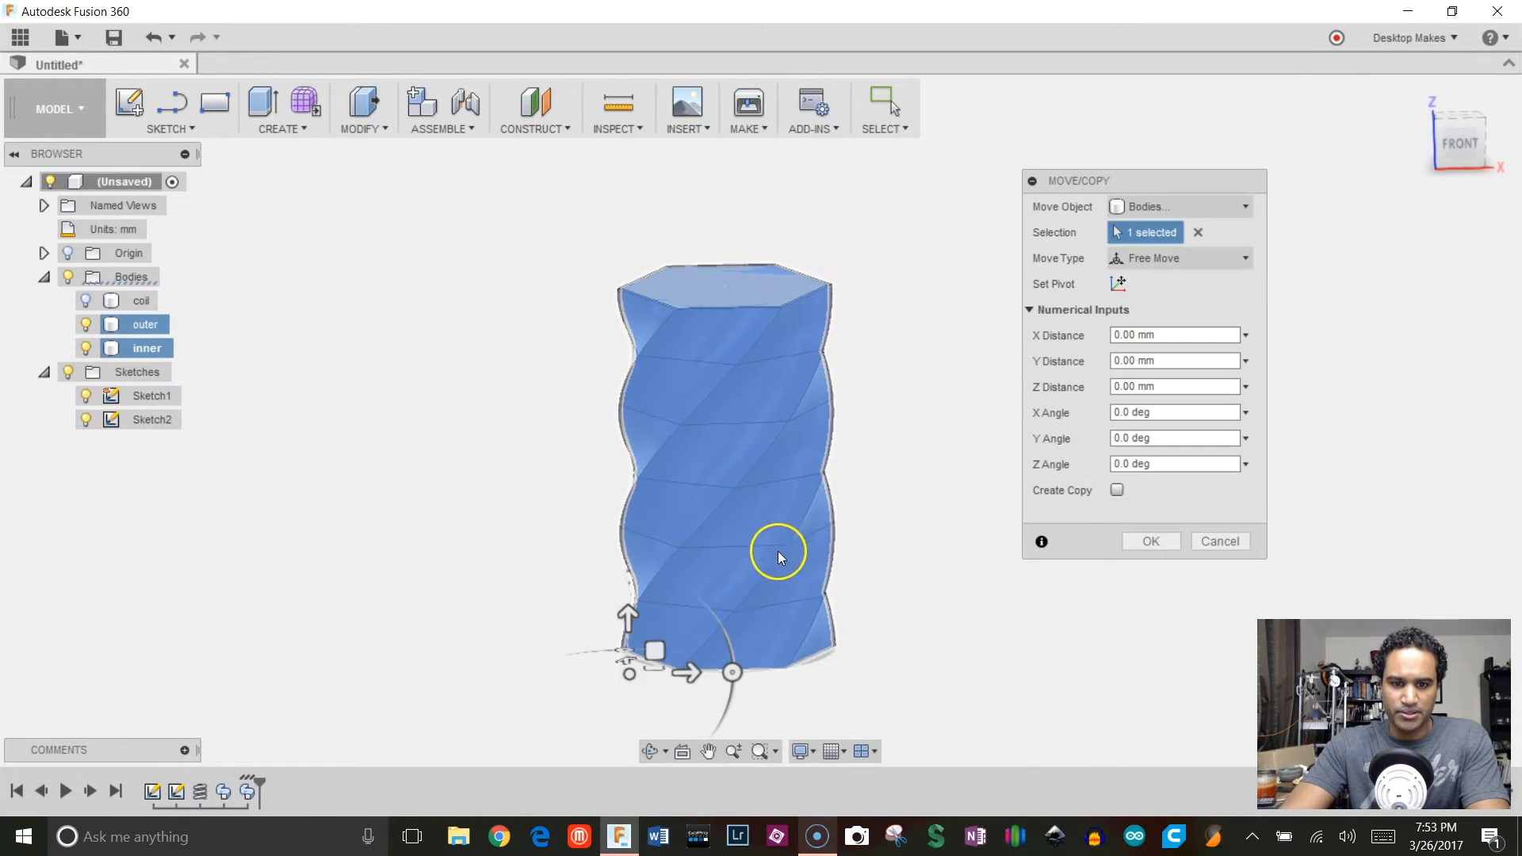
left_click_drag(687, 672, 381, 679)
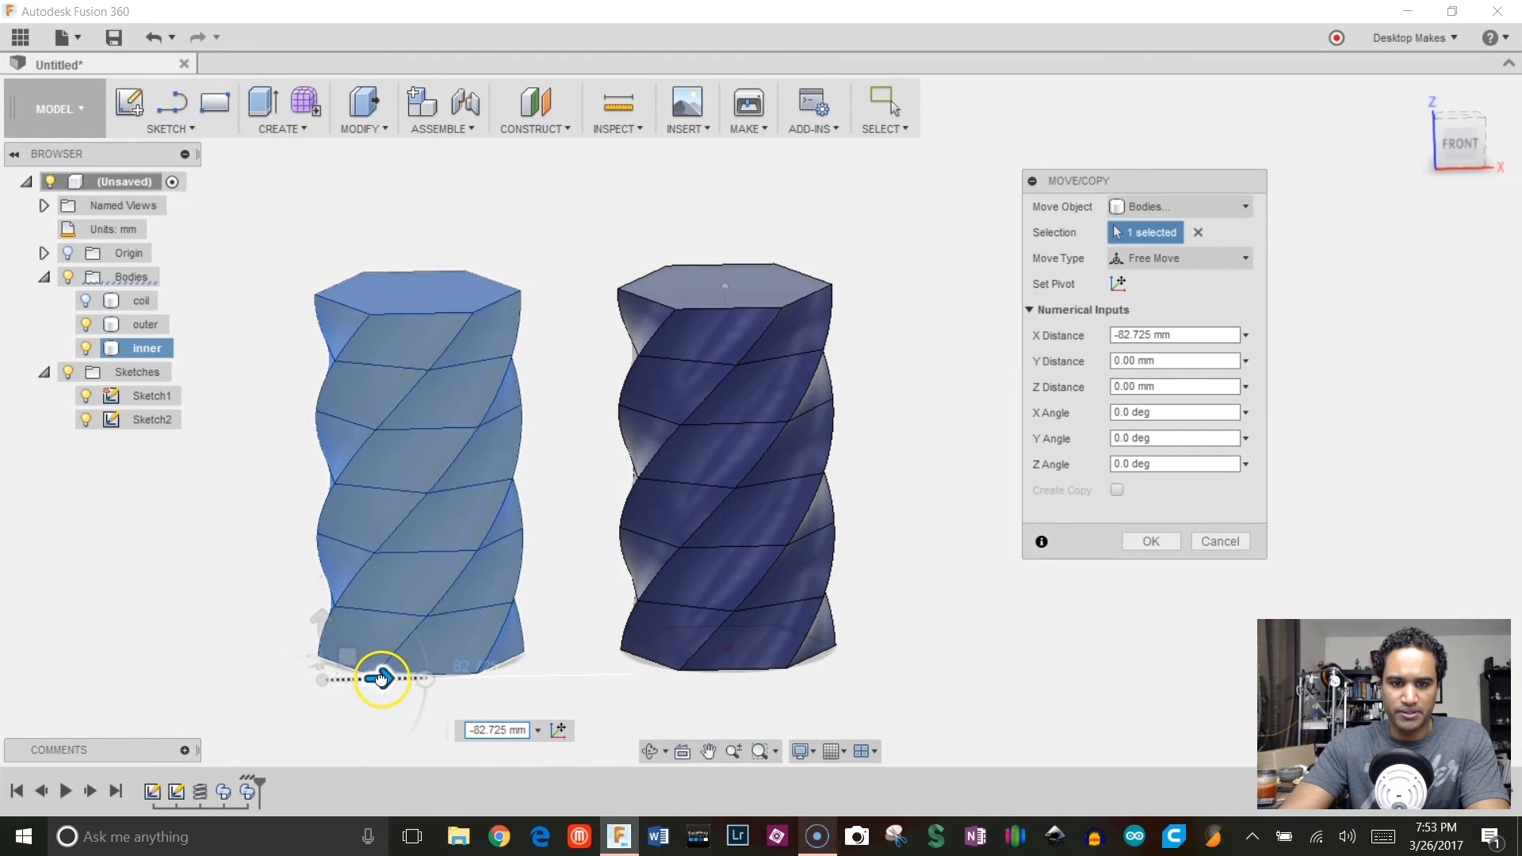
left_click(1149, 541)
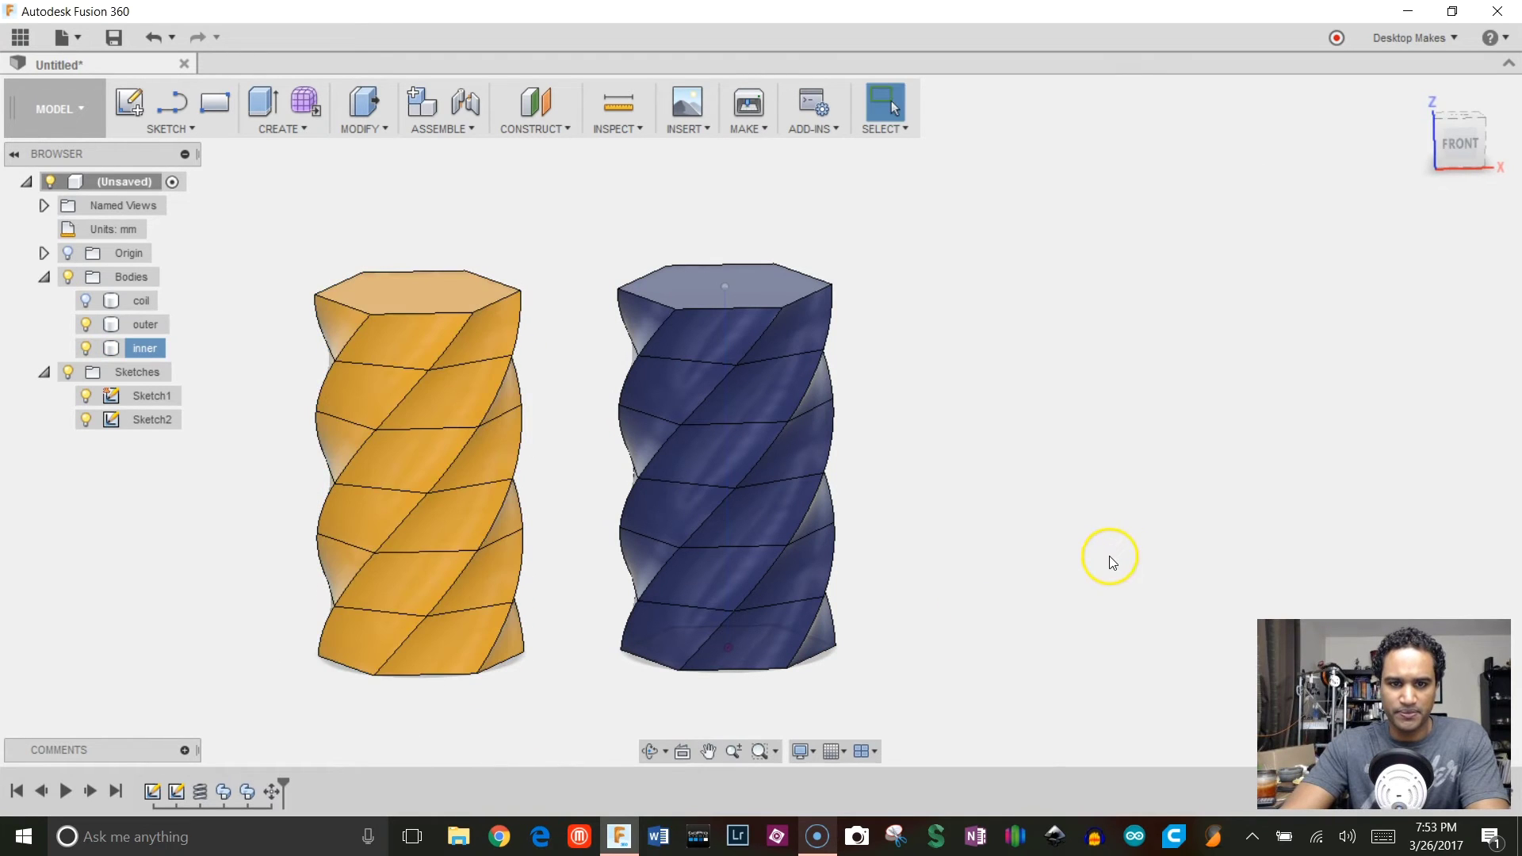
Send the outer body to the Simplify3D print utility as a 3D print with medium refinement
middle_click_drag(1079, 512, 1133, 417, "shift")
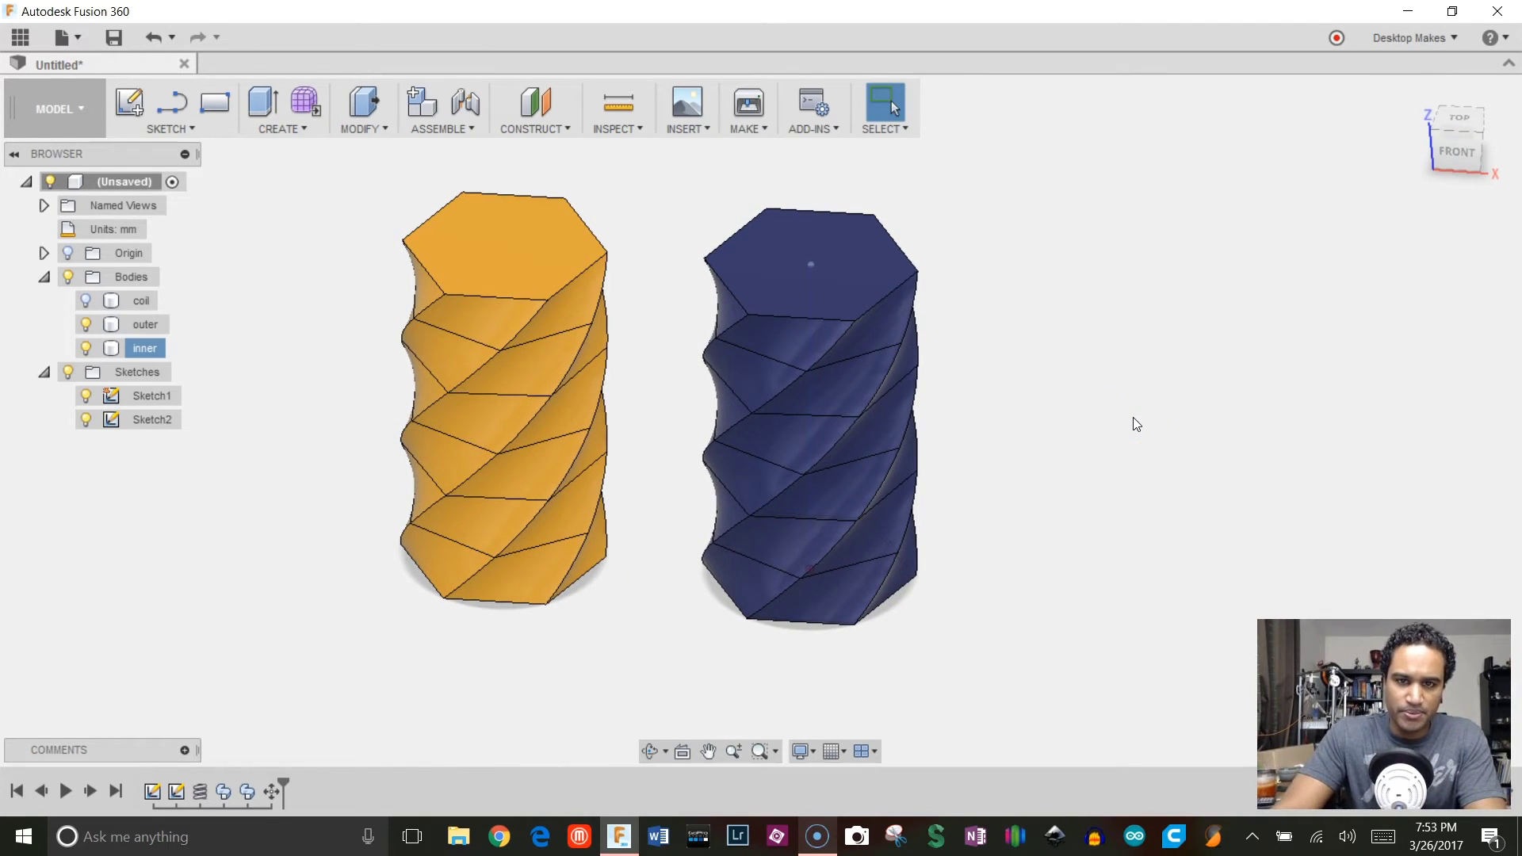
left_click(747, 129)
left_click(752, 147)
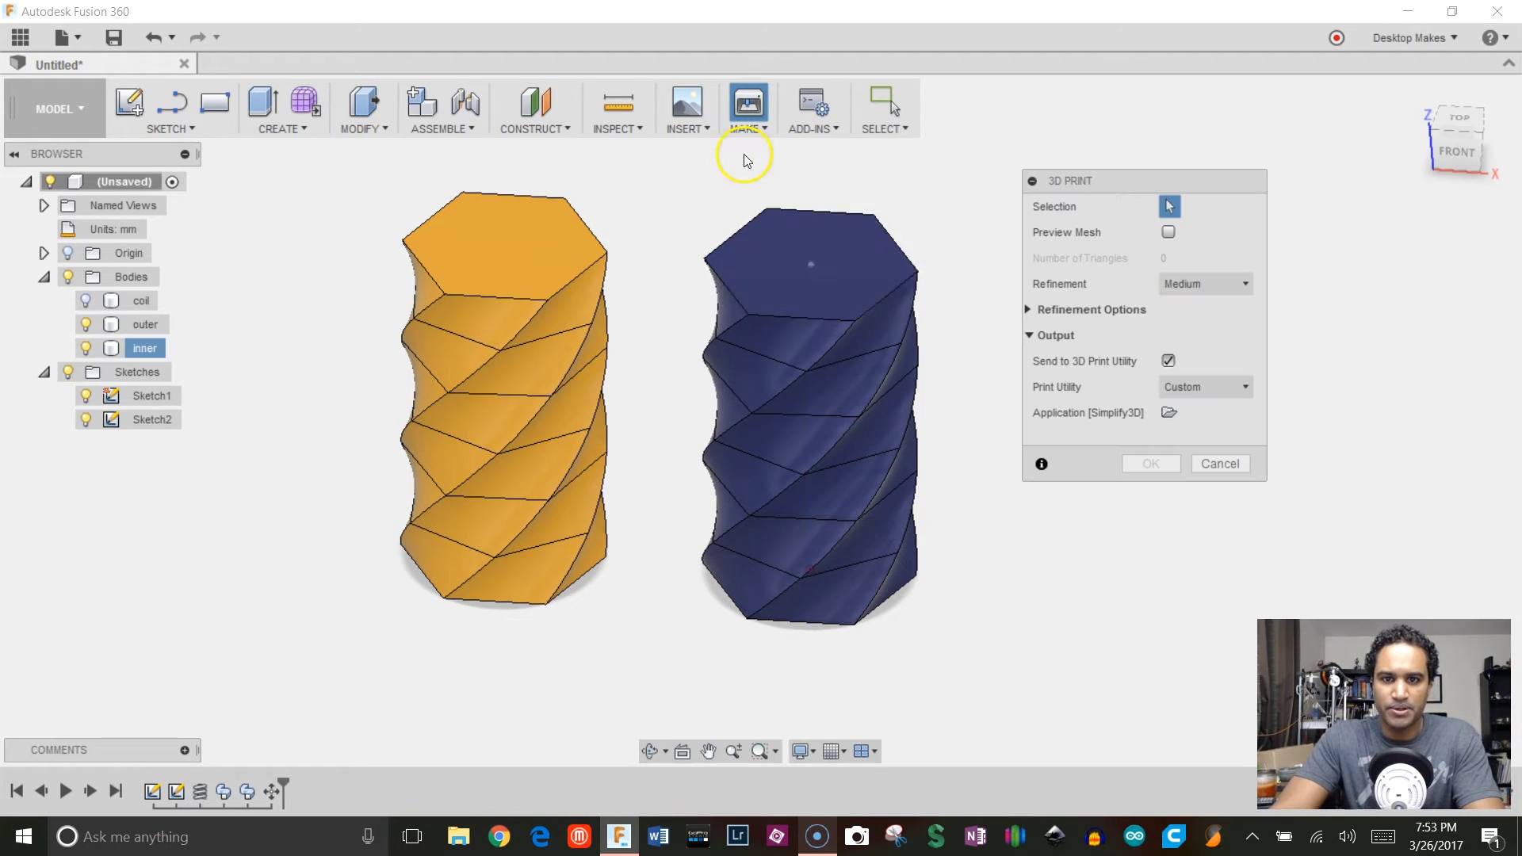
left_click(781, 256)
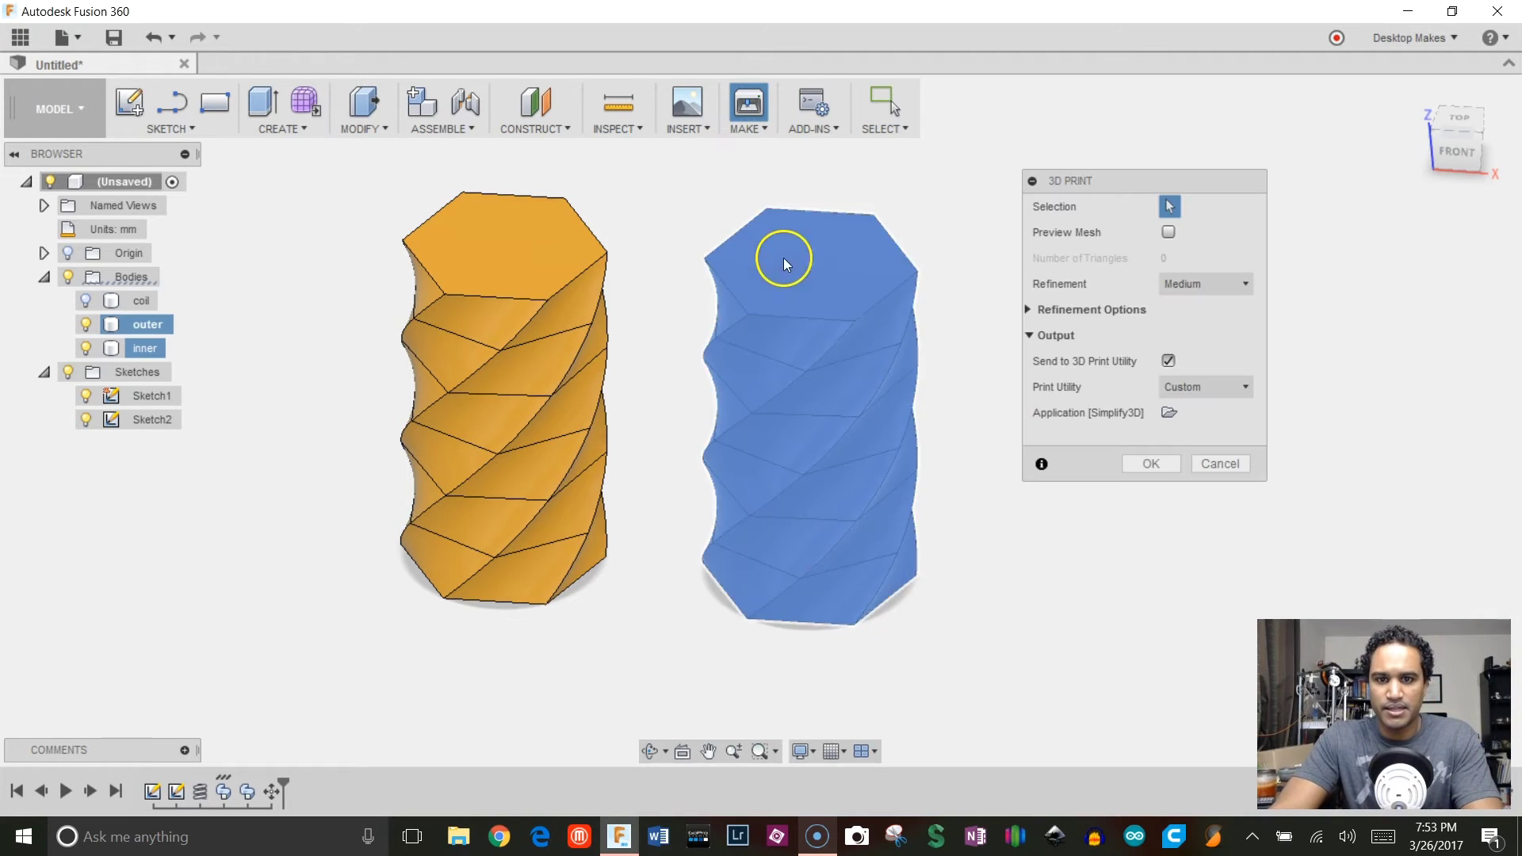
left_click(1150, 463)
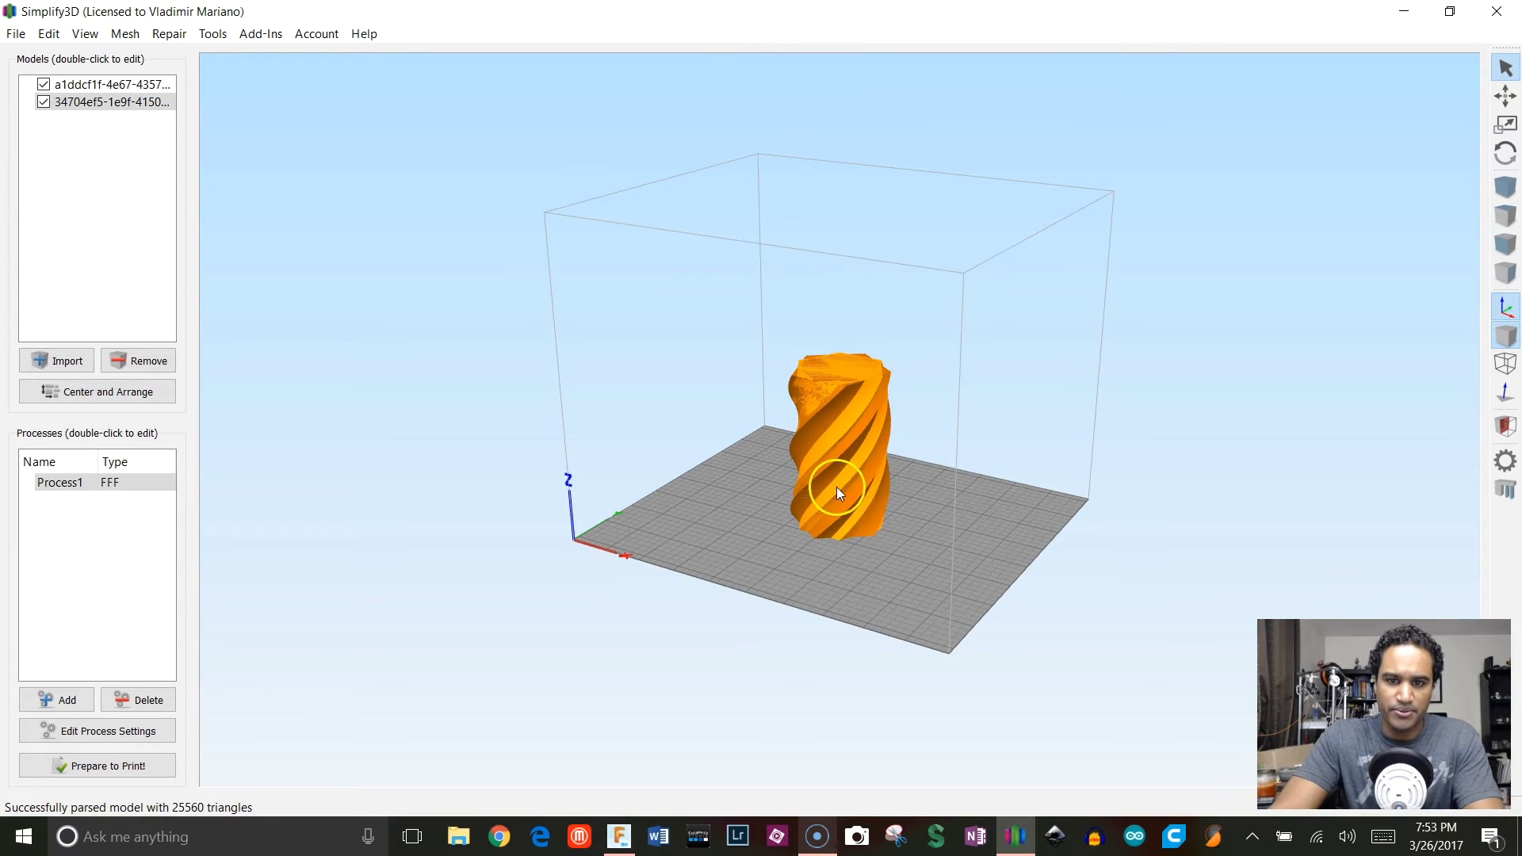
Remove the first model in Simplify3D's model list and open the settings of Process1
left_click(75, 83)
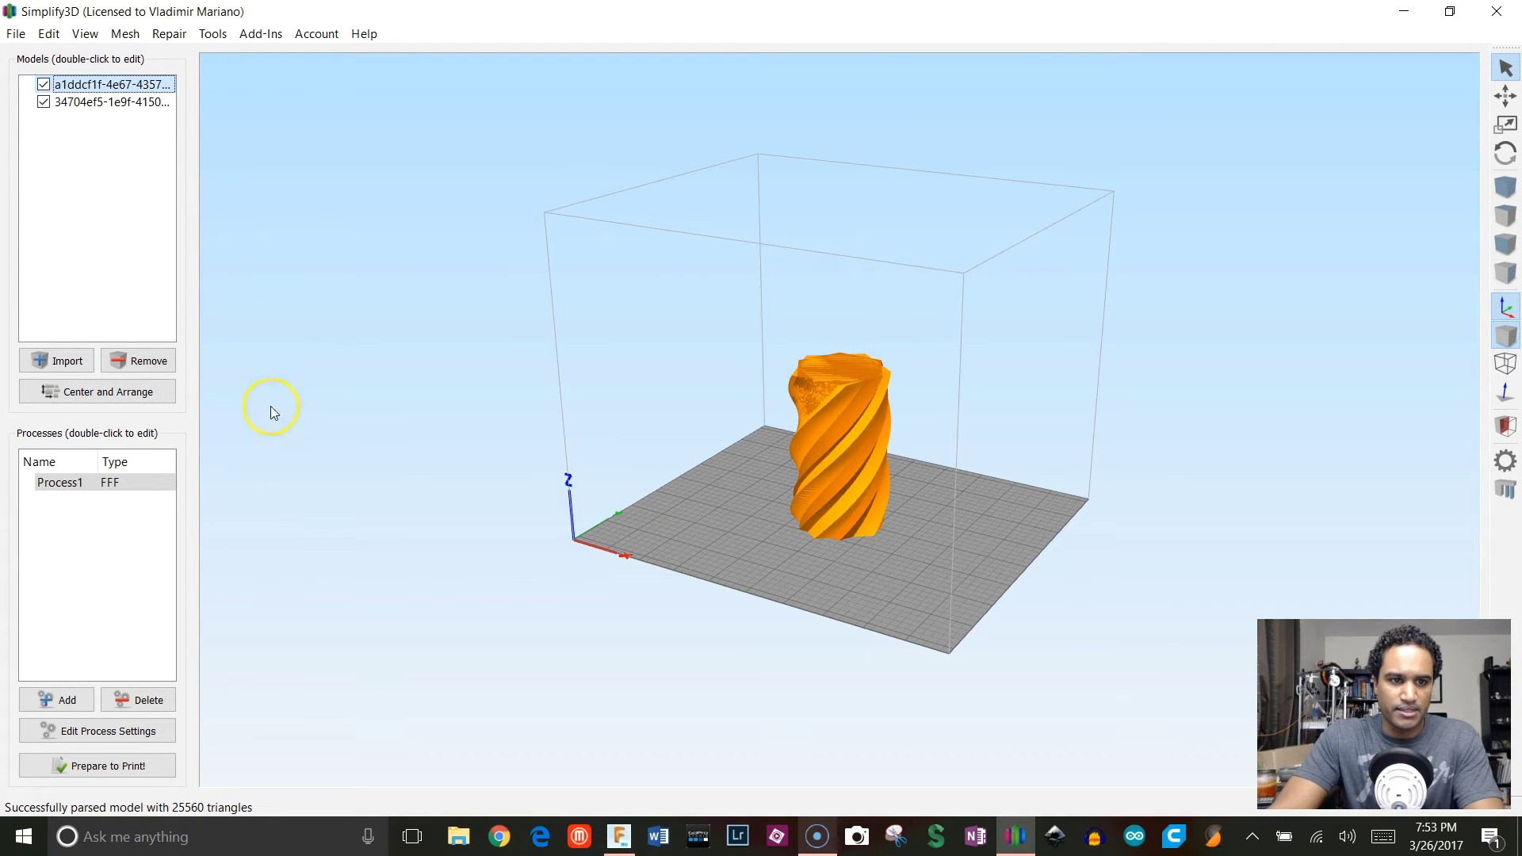
left_click(126, 362)
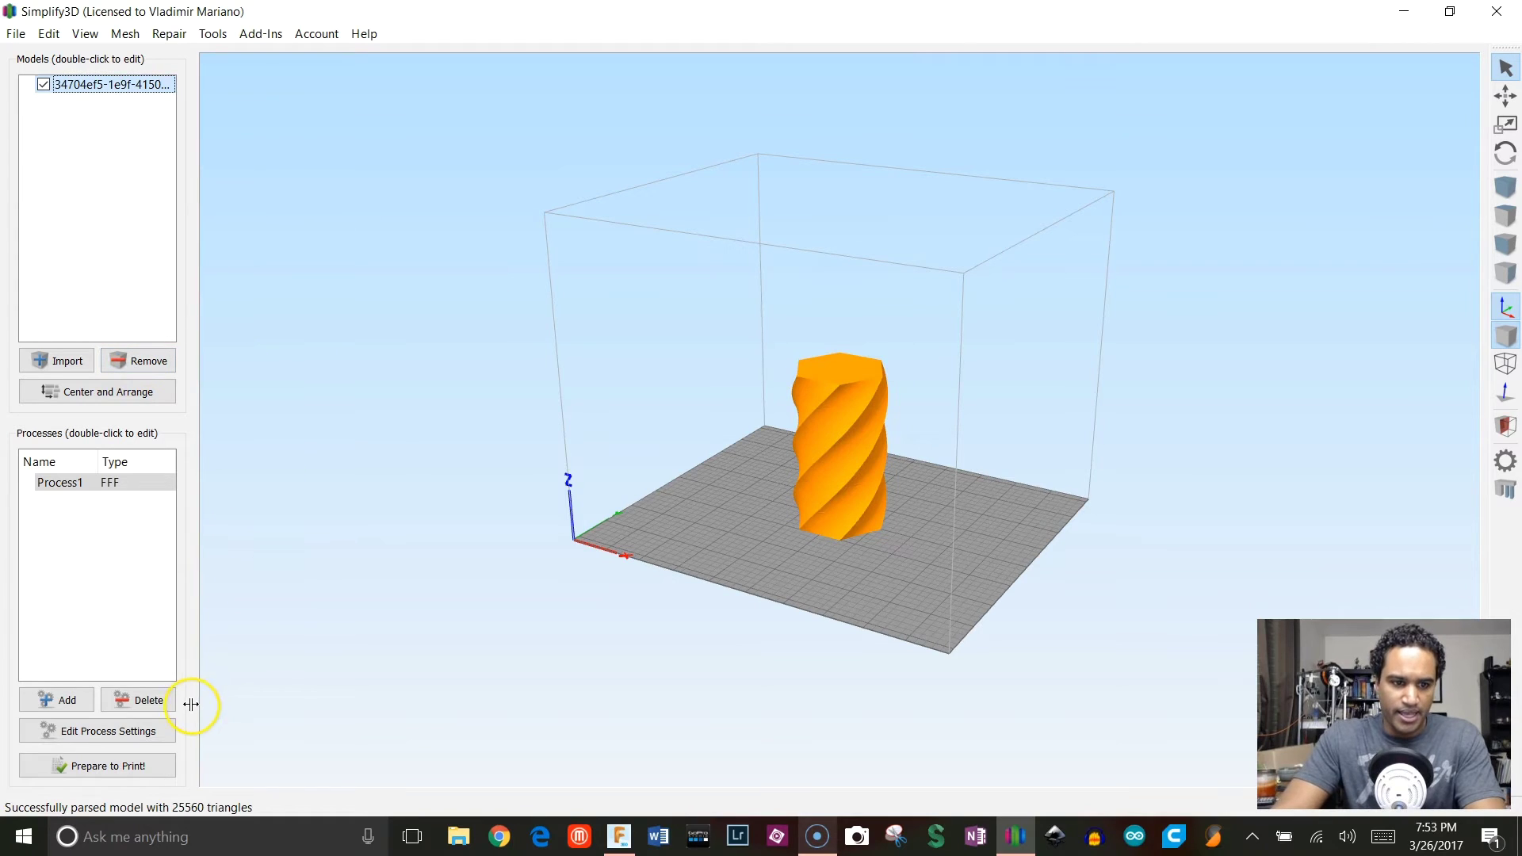
double_click(135, 481)
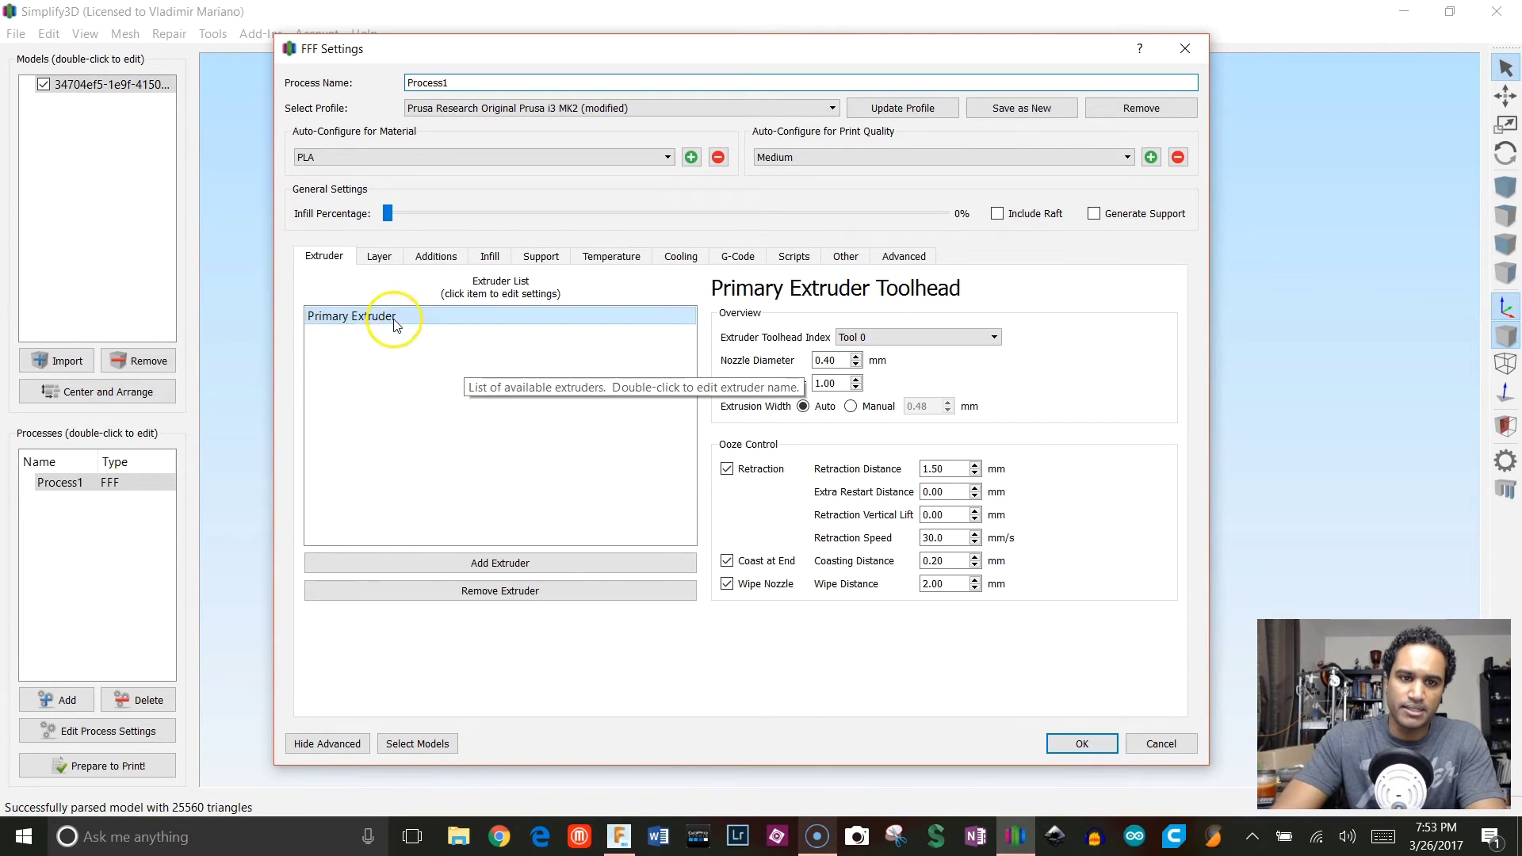
Enable single outline corkscrew printing (vase mode) in Process1's layer settings and bring up the skirt/brim additions settings
left_click(378, 256)
left_click(359, 479)
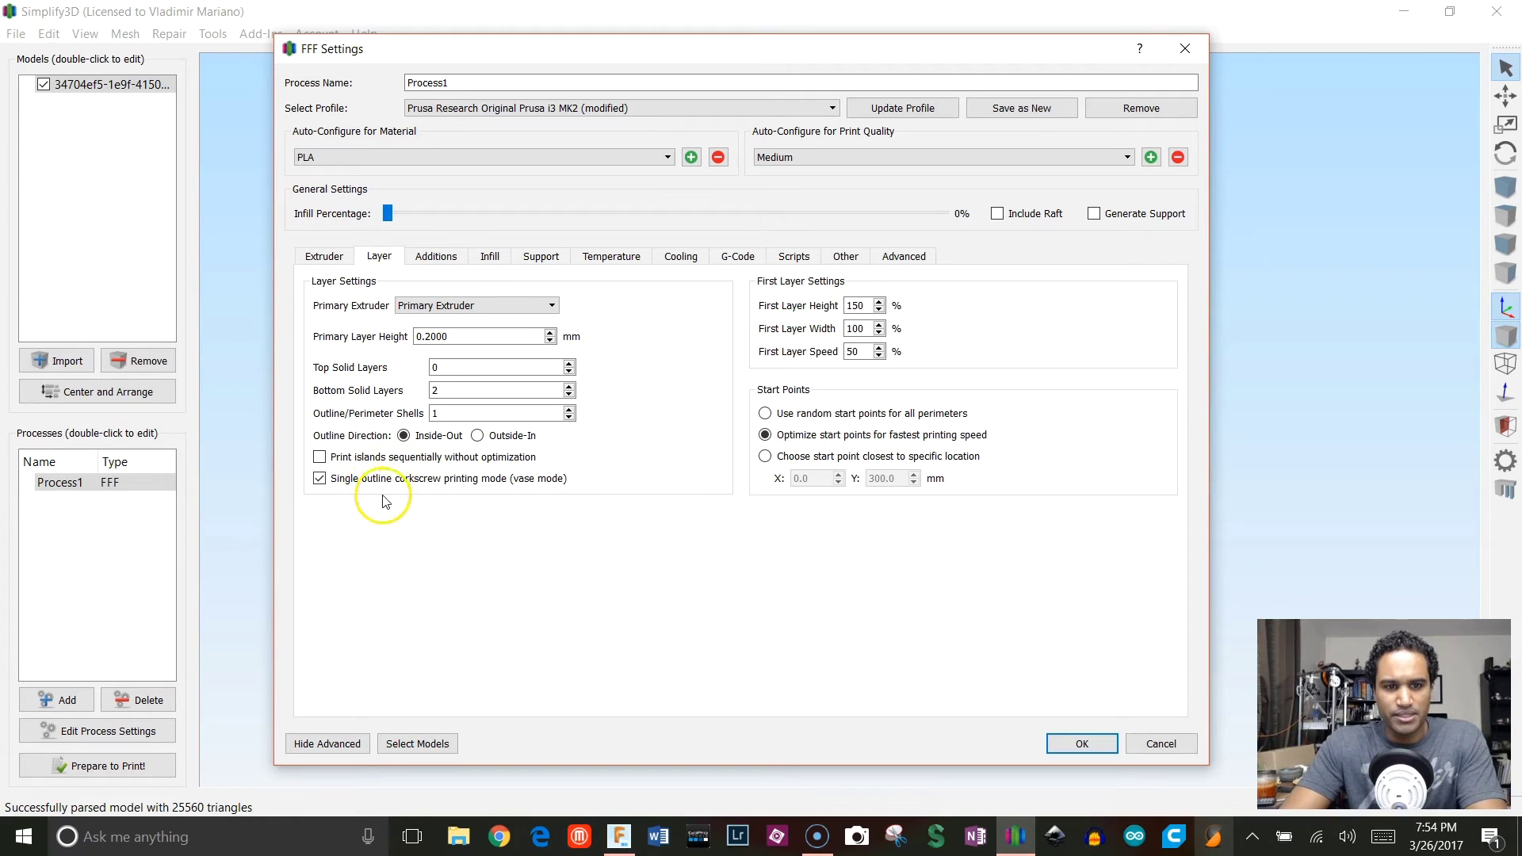
left_click_drag(586, 51, 621, 97)
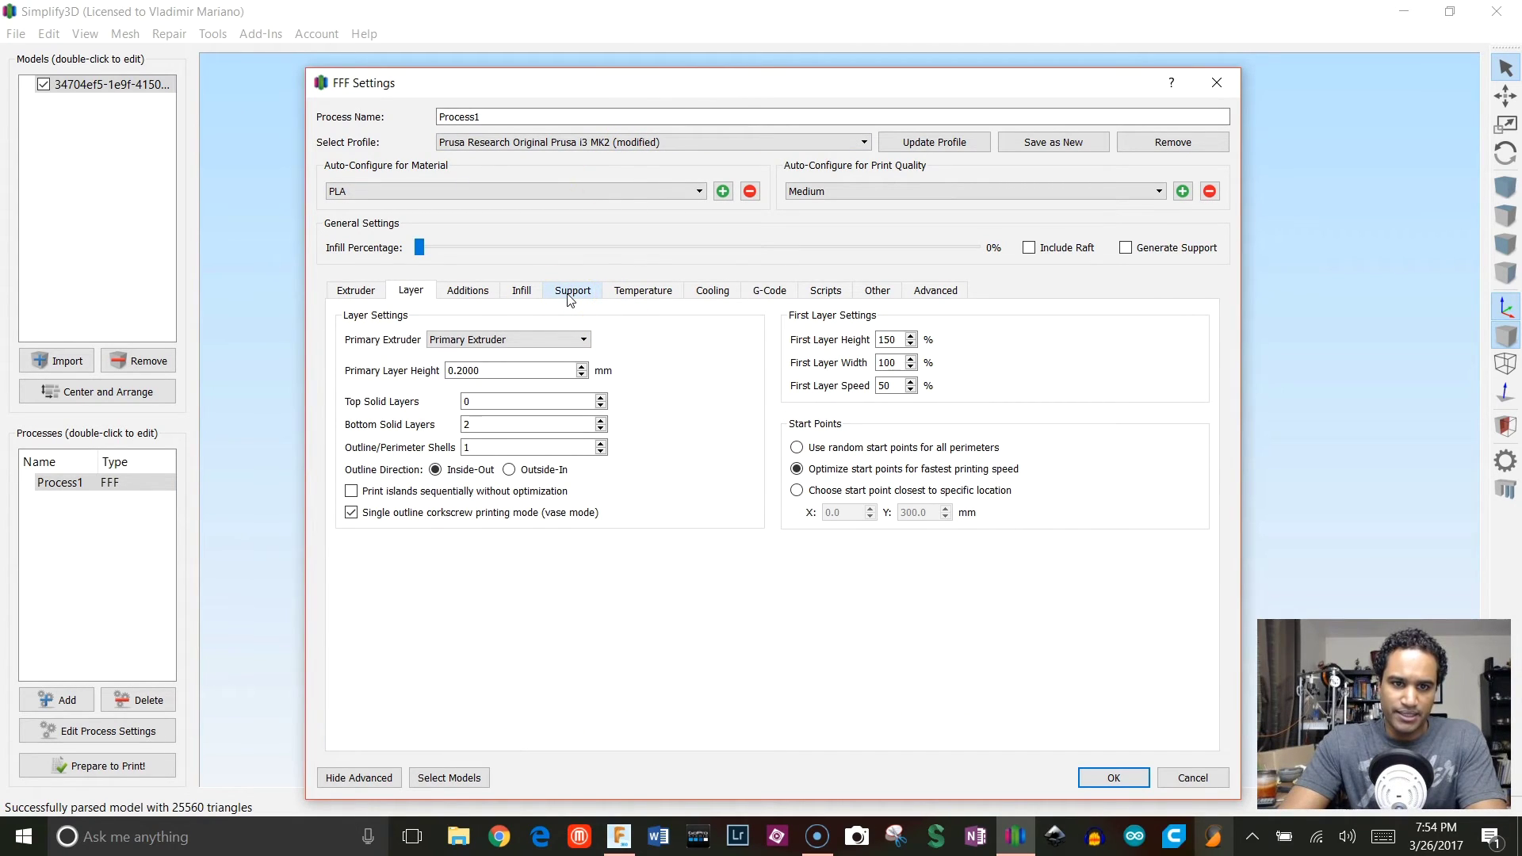
left_click(493, 292)
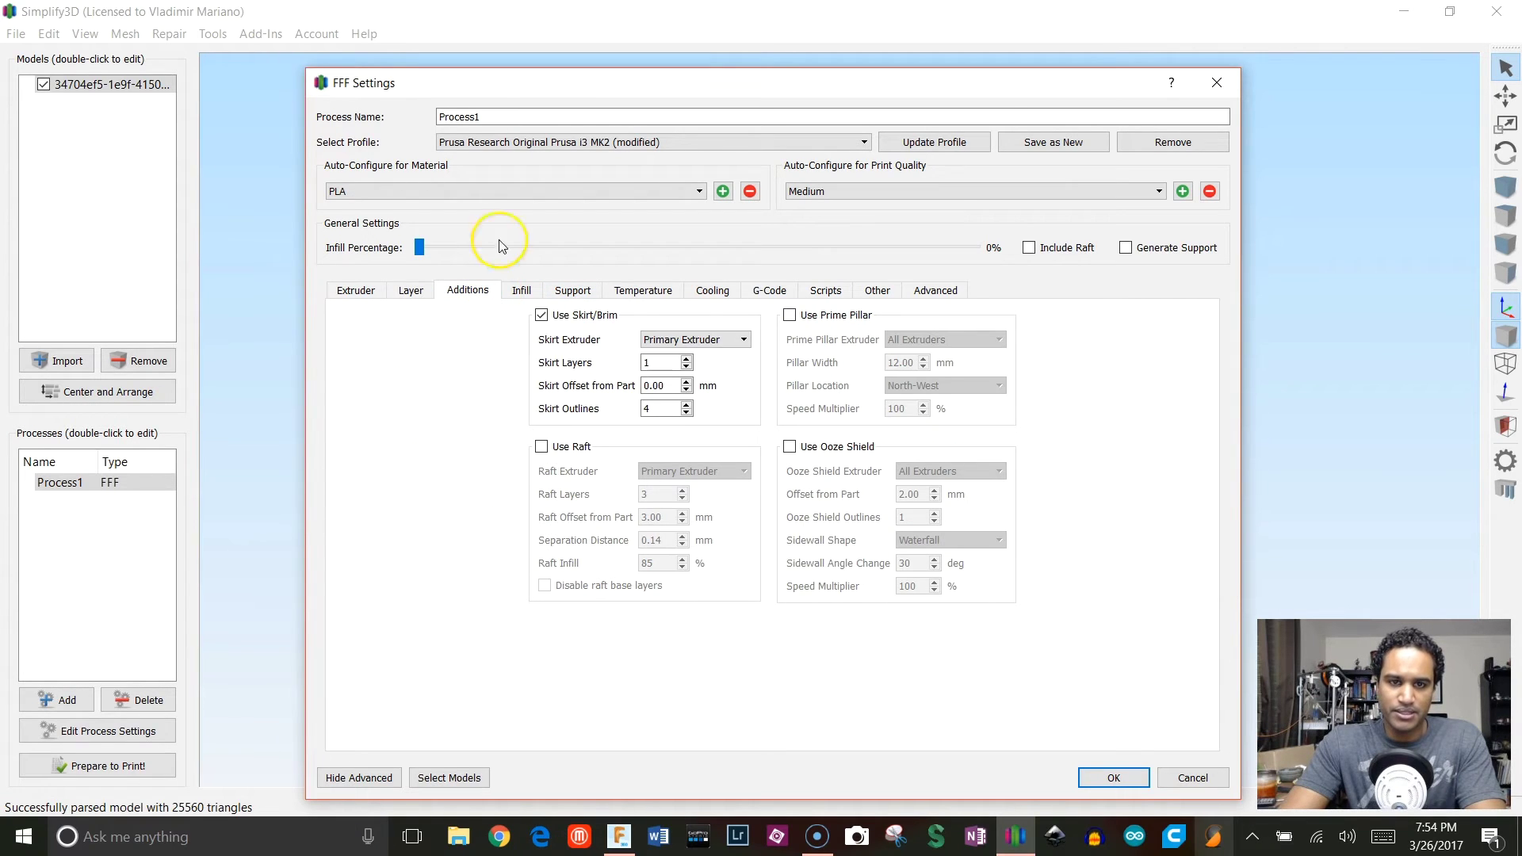
Switch to Fusion 360 to examine the flat bases of both twisted bodies, and return to the Simplify3D process settings
left_click(619, 836)
left_click(611, 571)
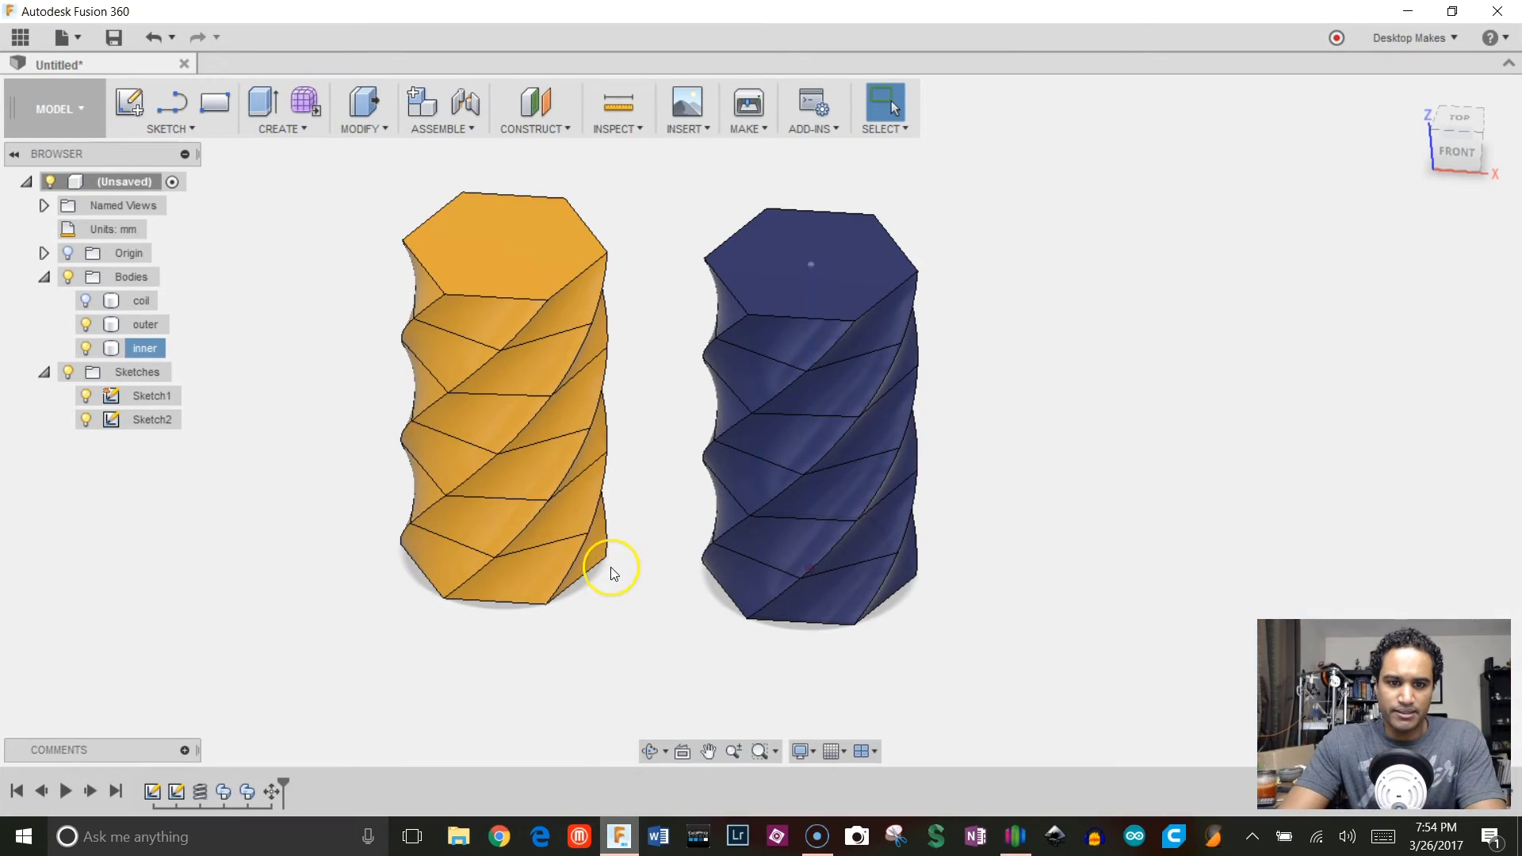
left_click(886, 584, "shift")
middle_click_drag(886, 584, 914, 489, "shift")
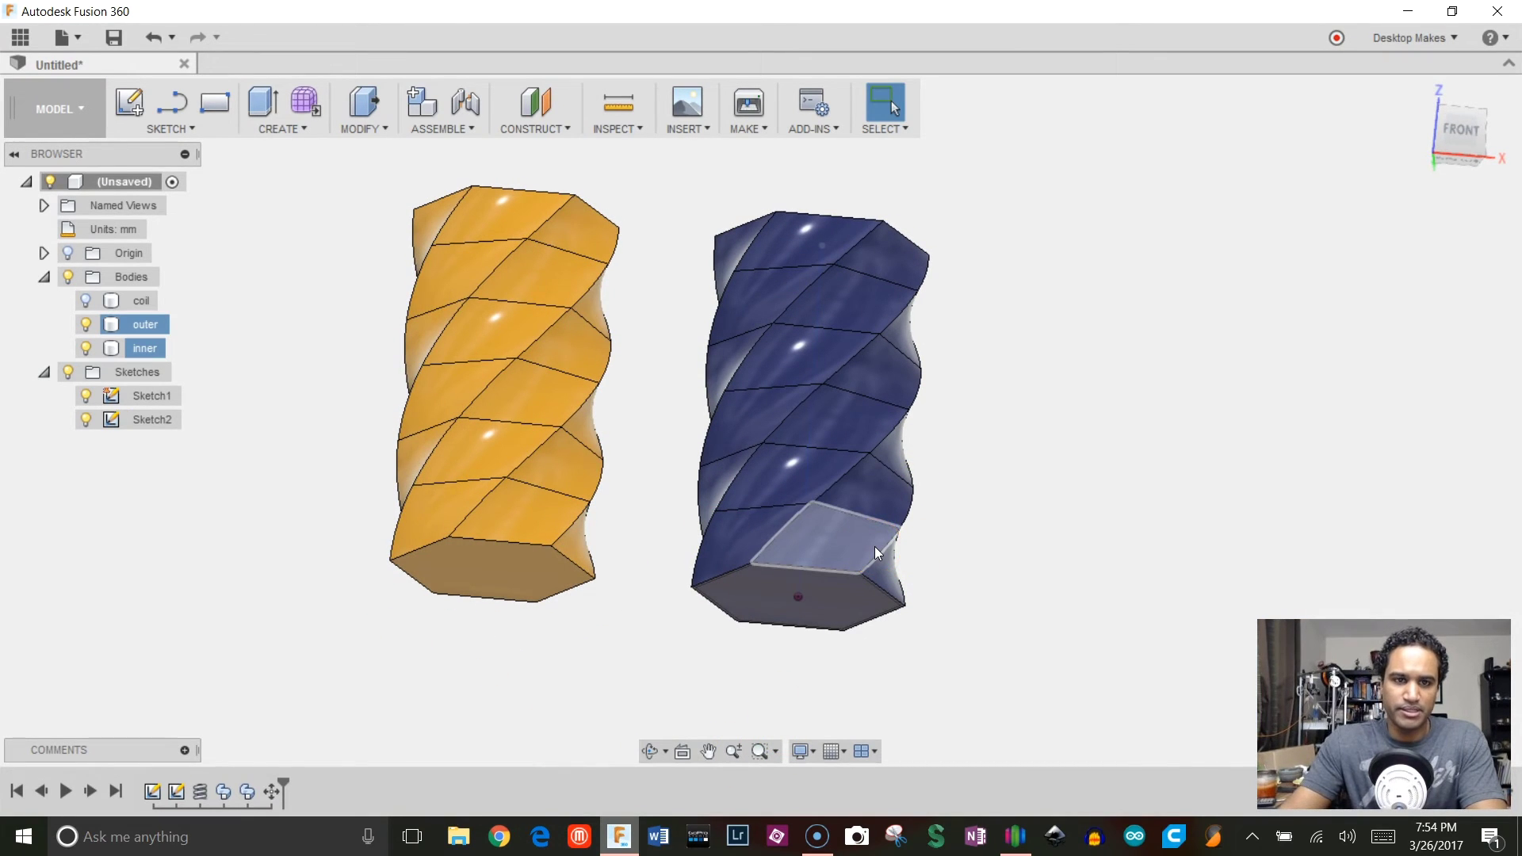
left_click(832, 555, "shift")
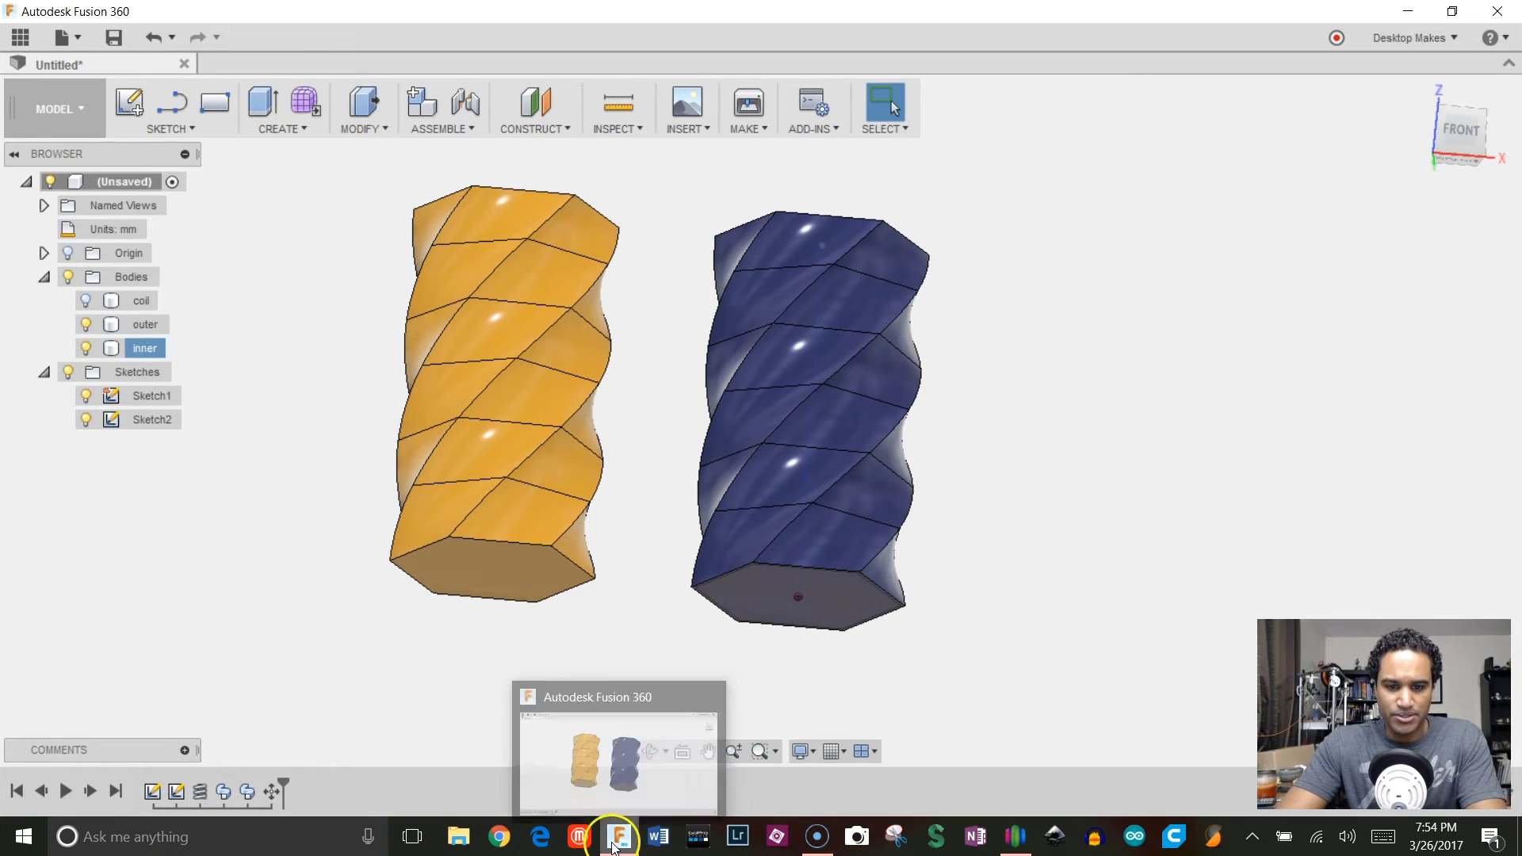
left_click(613, 841)
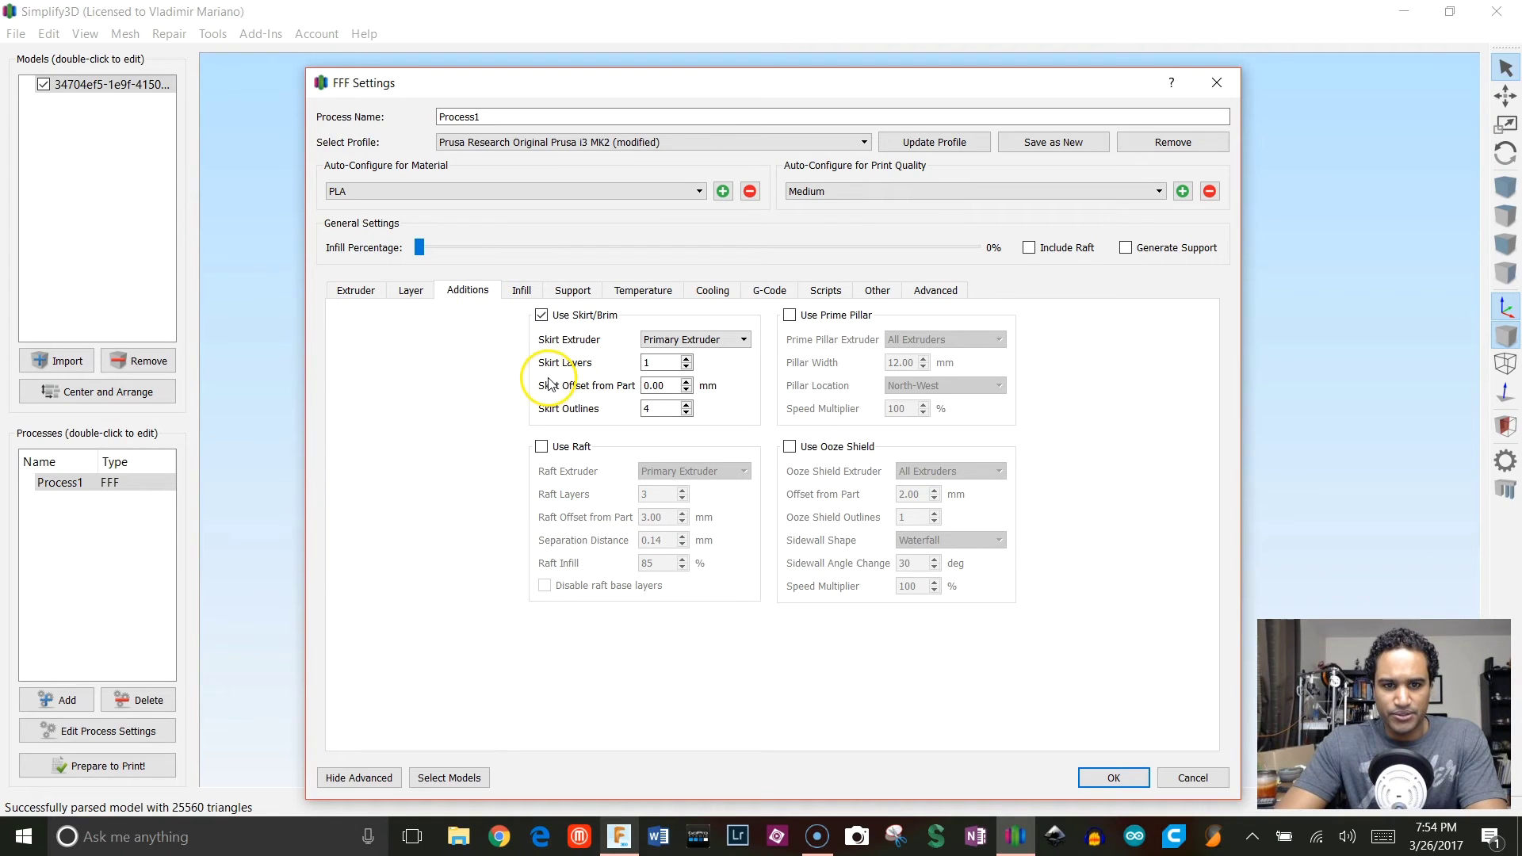
Set the skirt/brim to 2 layers and 5 outlines and apply the Process1 settings
left_click(646, 362)
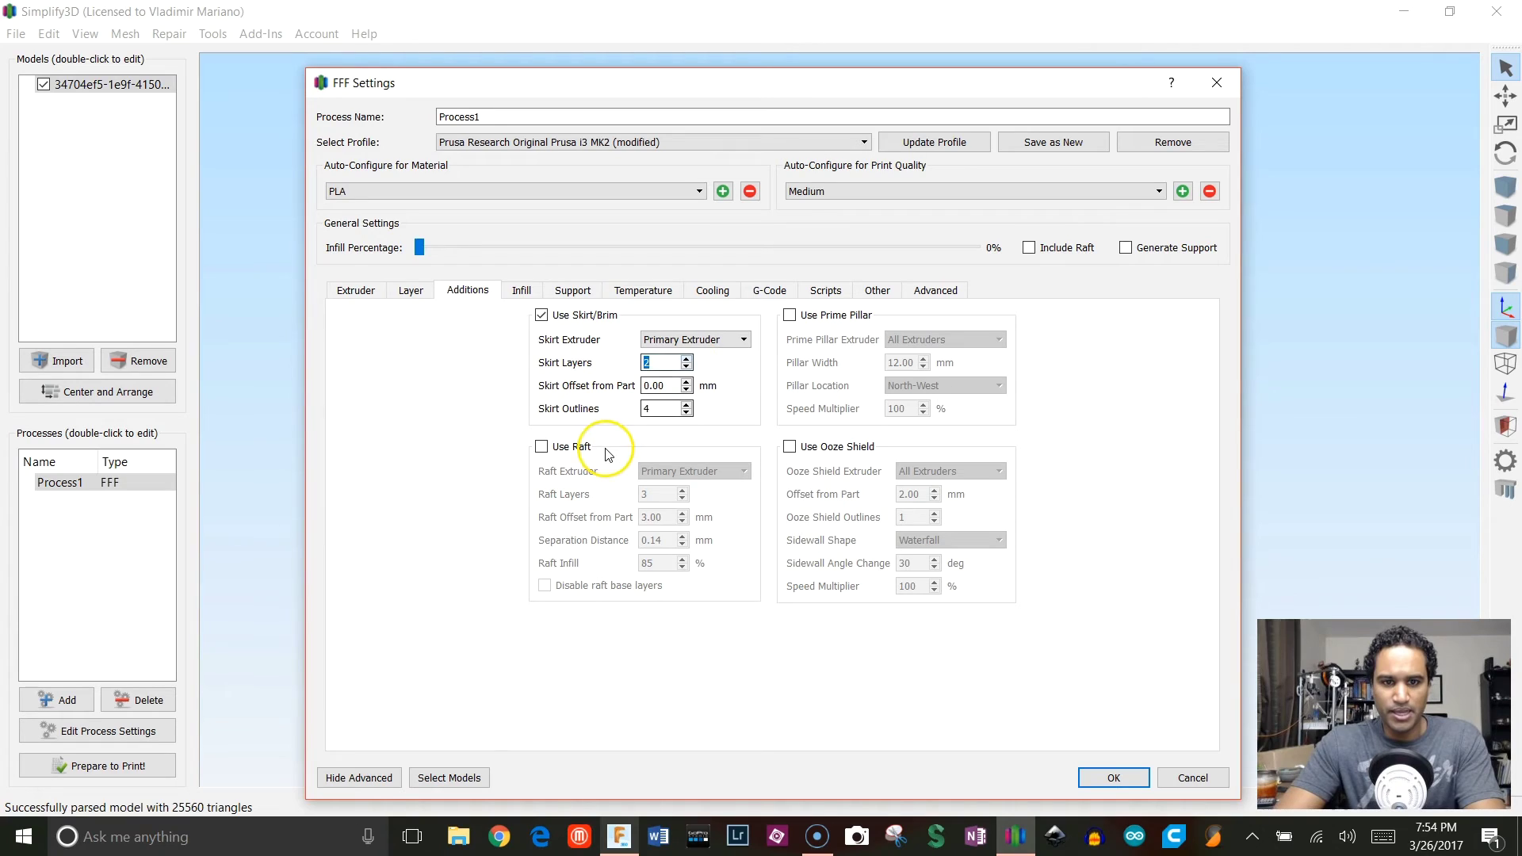
left_click(686, 406)
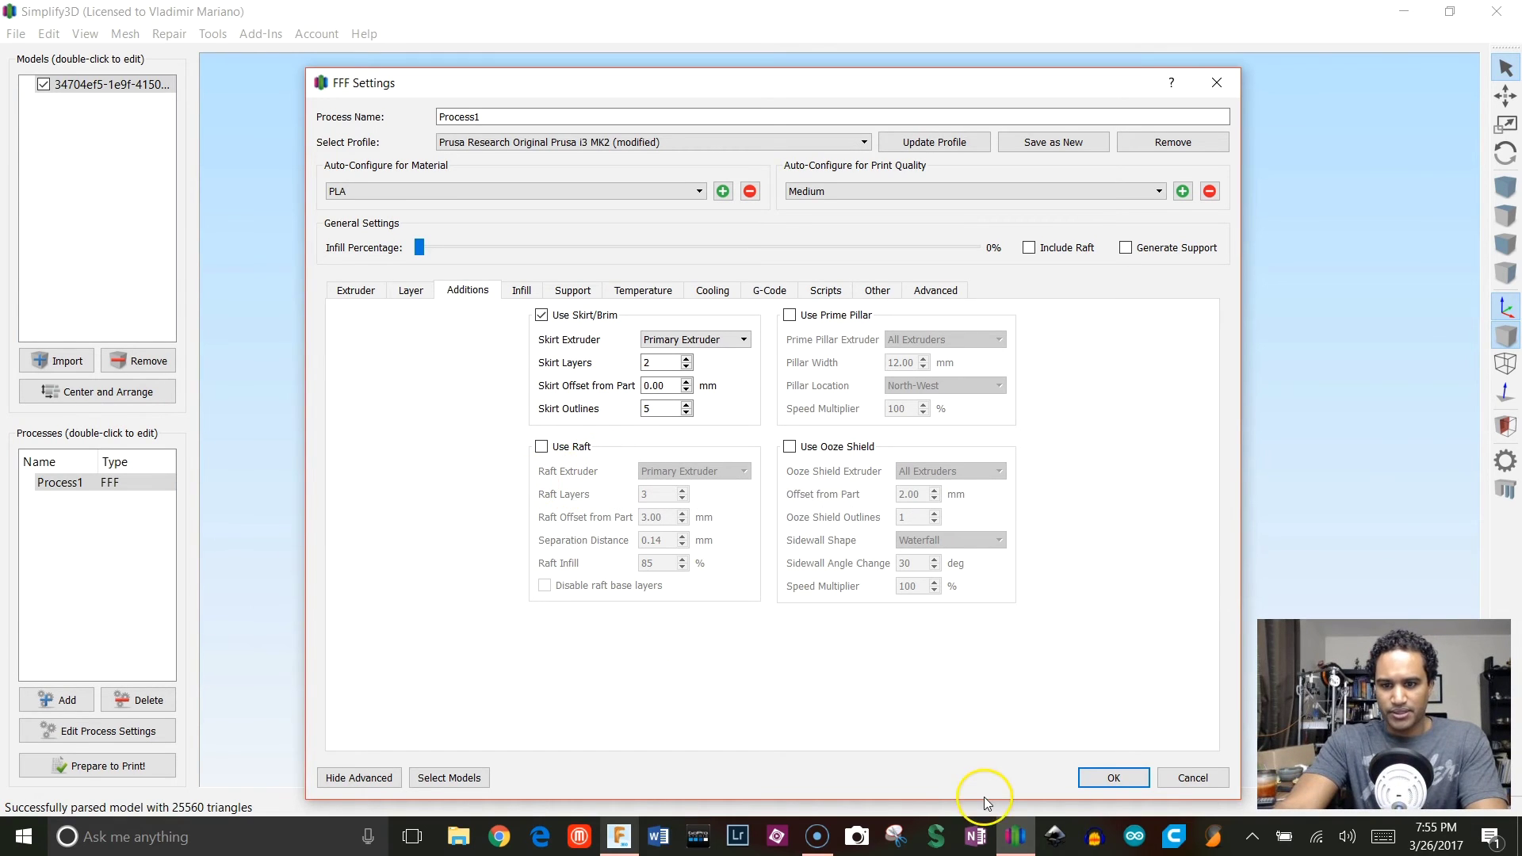
left_click(1109, 777)
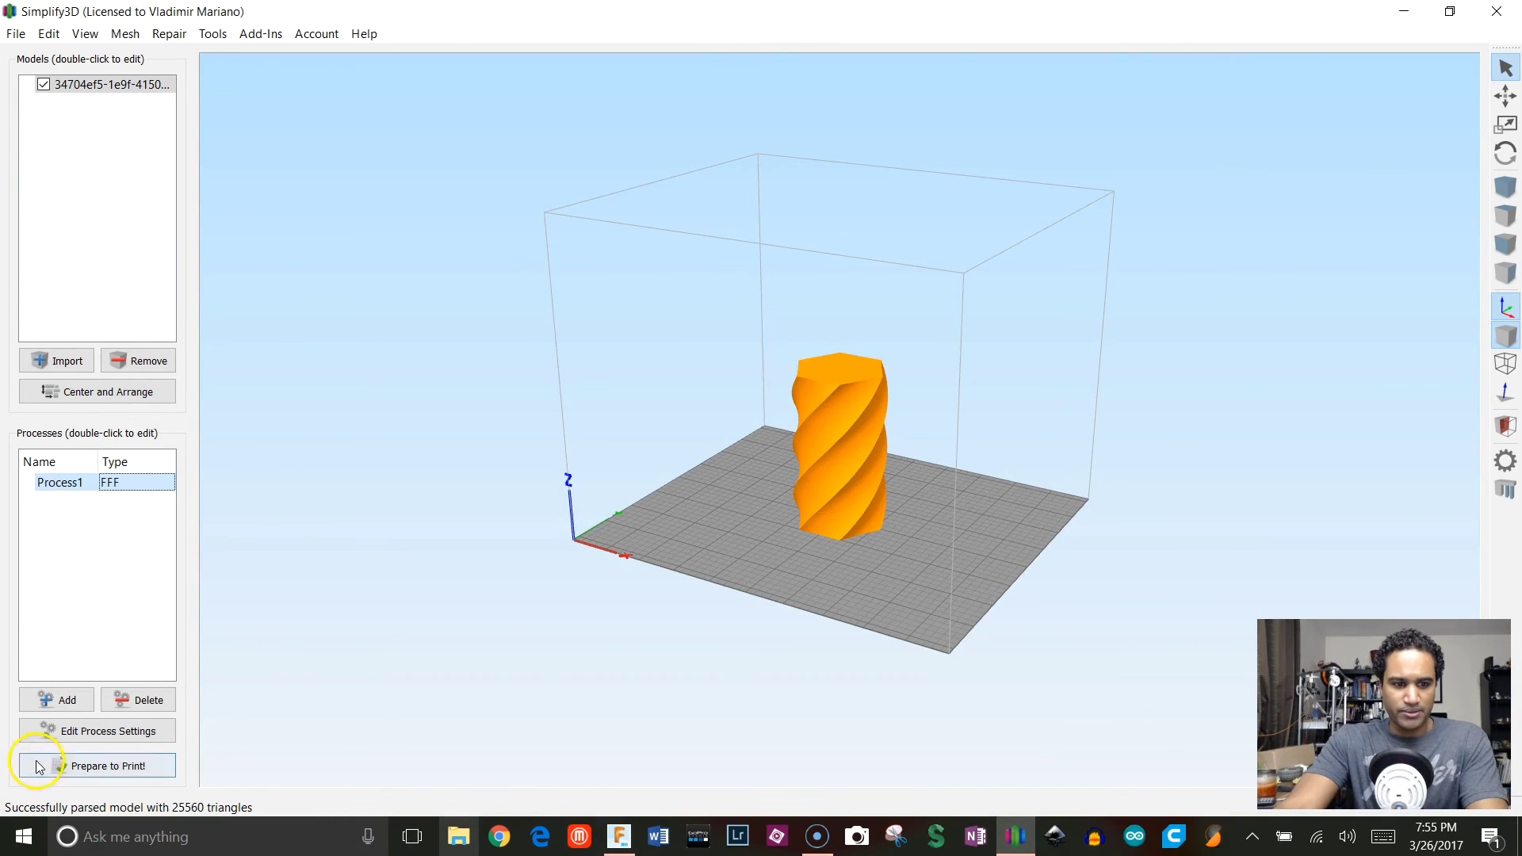
Prepare the outer body for printing and play its toolpath preview from the start
left_click(89, 766)
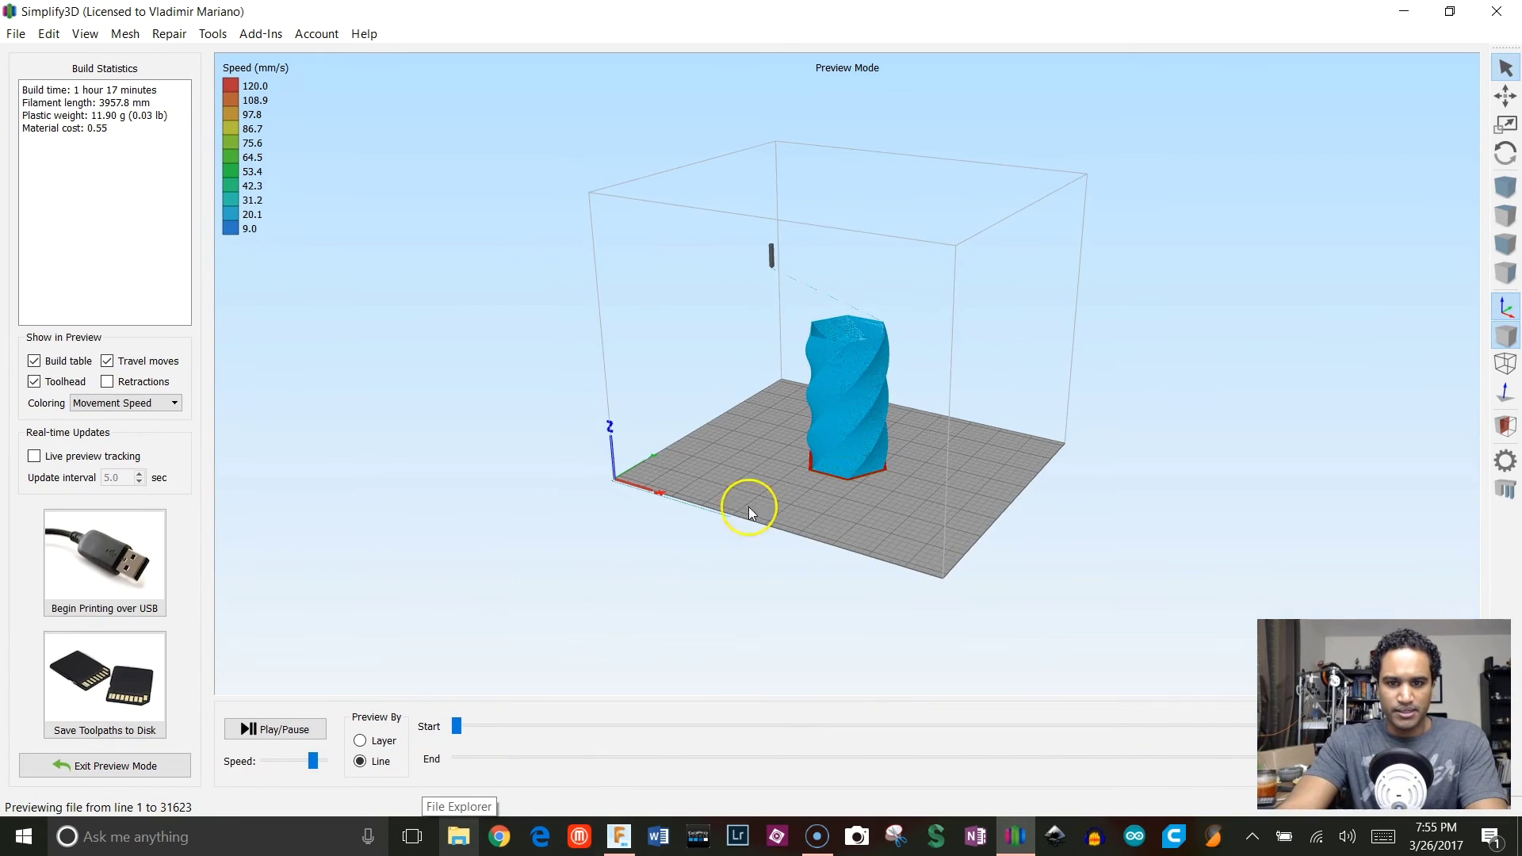
scroll(986, 368, "up", 3)
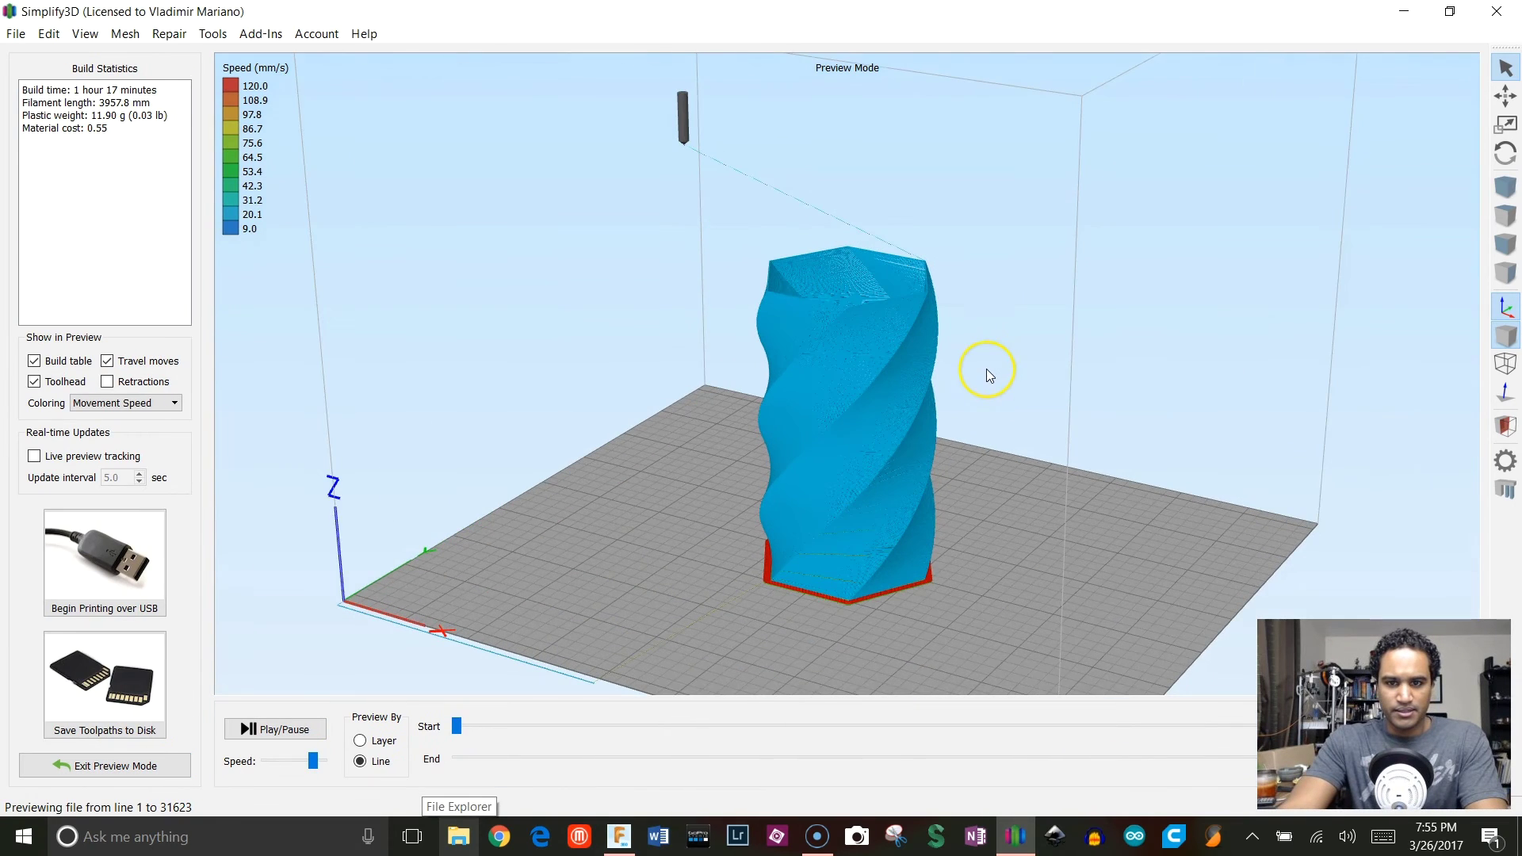
left_click(316, 730)
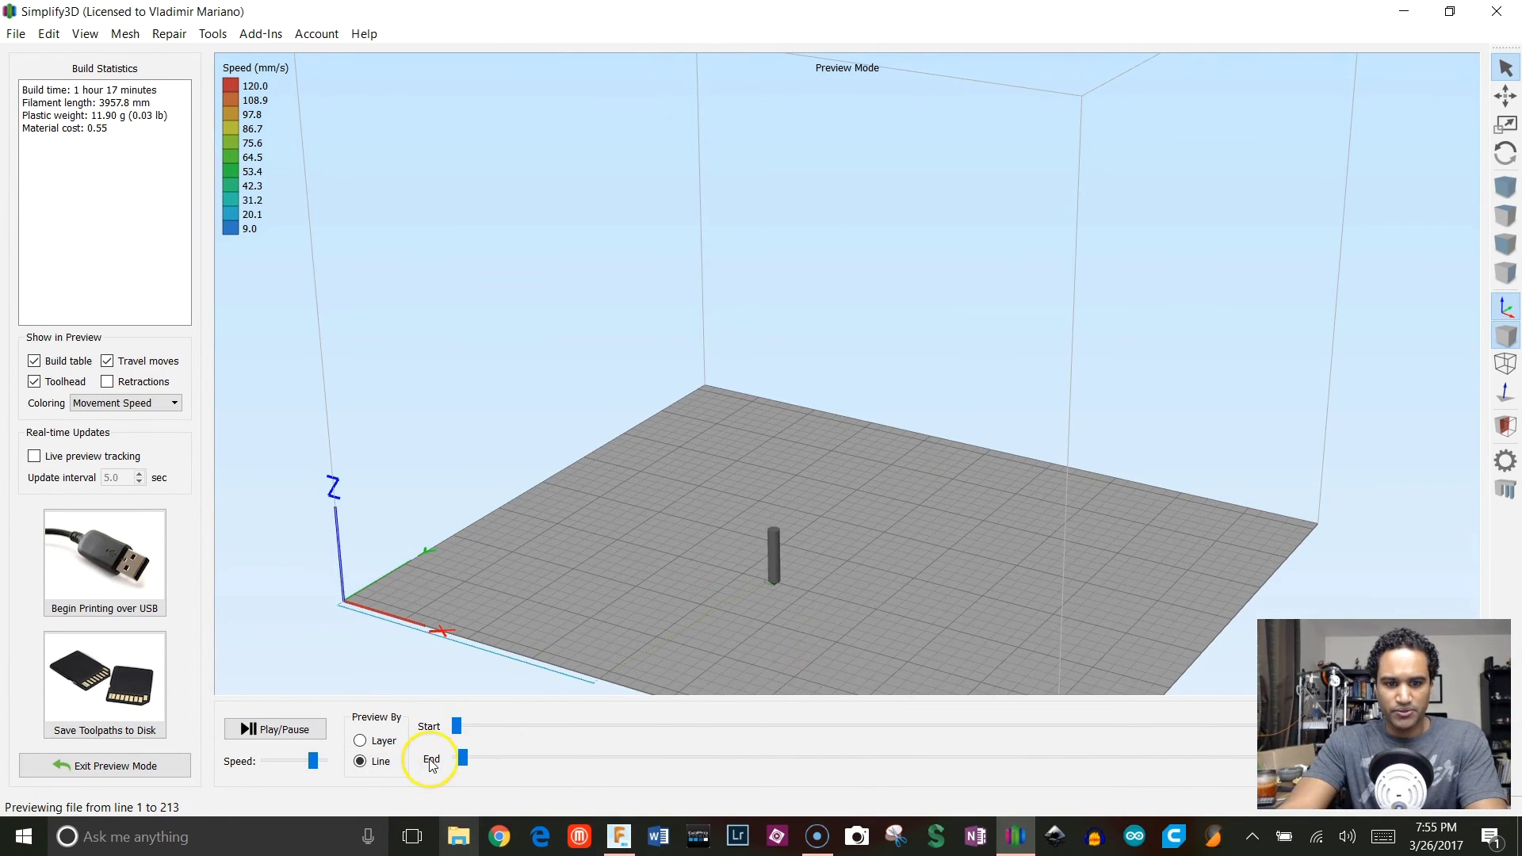
Advance the toolpath preview to about line 3,100 and examine the brim and first layers up close
left_click_drag(462, 758, 544, 758)
scroll(953, 617, "up", 4)
right_click_drag(943, 628, 918, 356)
scroll(843, 341, "up", 8)
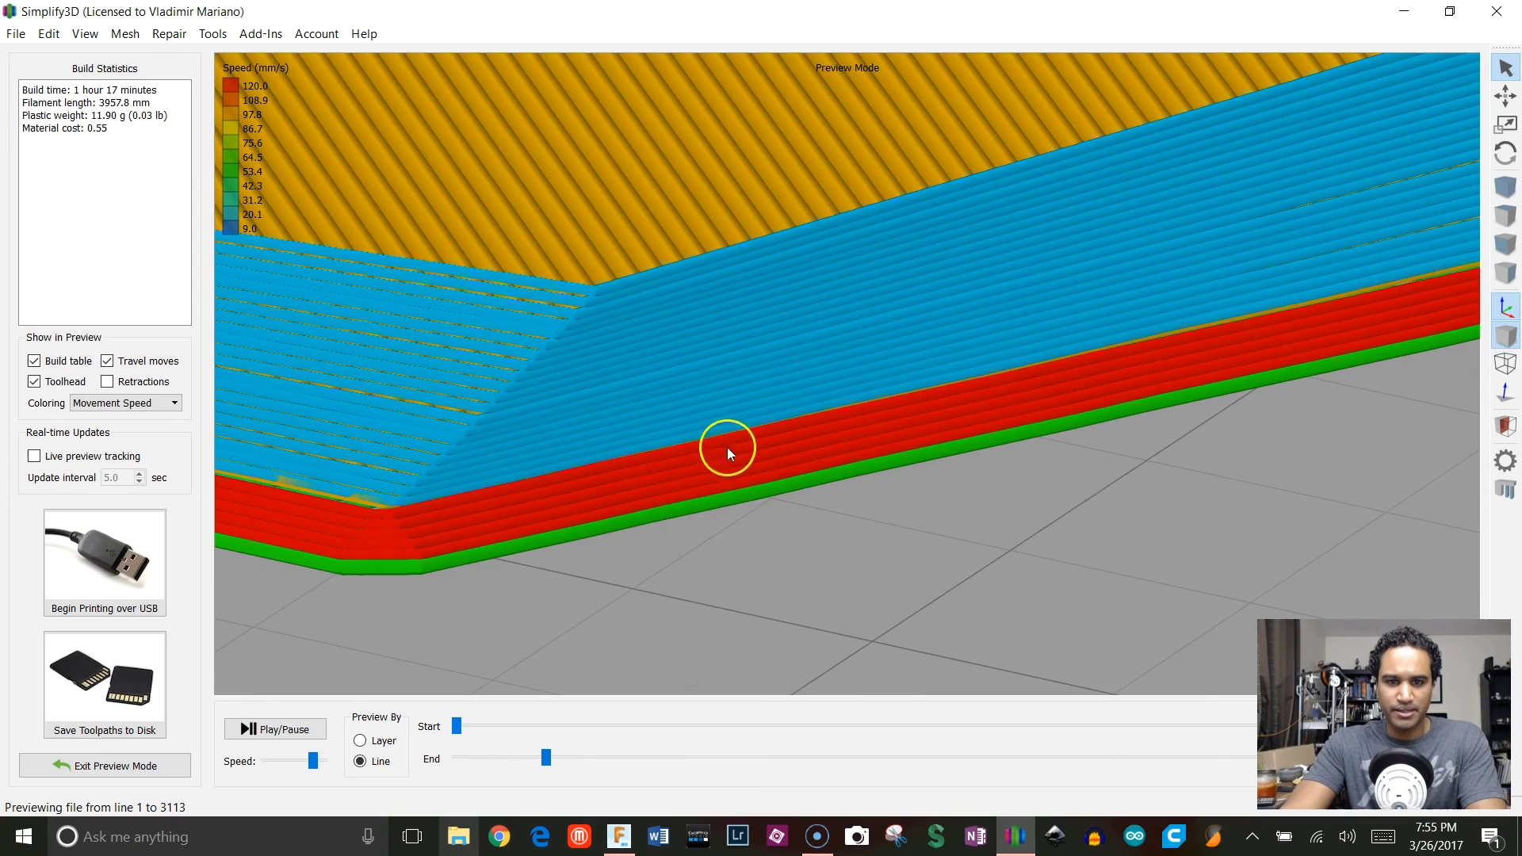
scroll(705, 485, "down", 10)
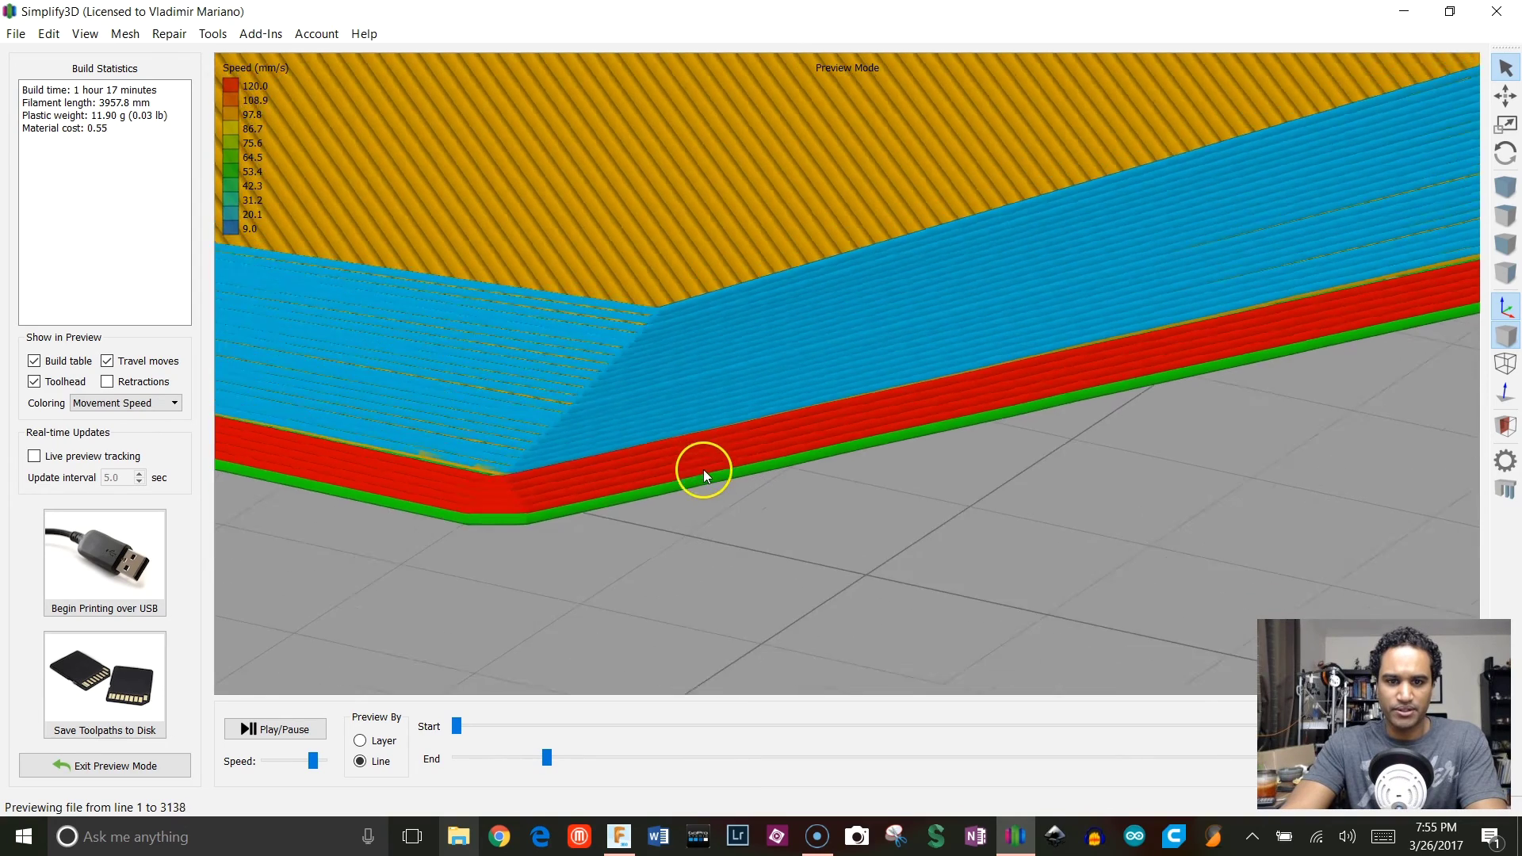
Advance the toolpath preview through mid-height to the finished print and examine the twisted walls
left_click_drag(546, 759, 918, 740)
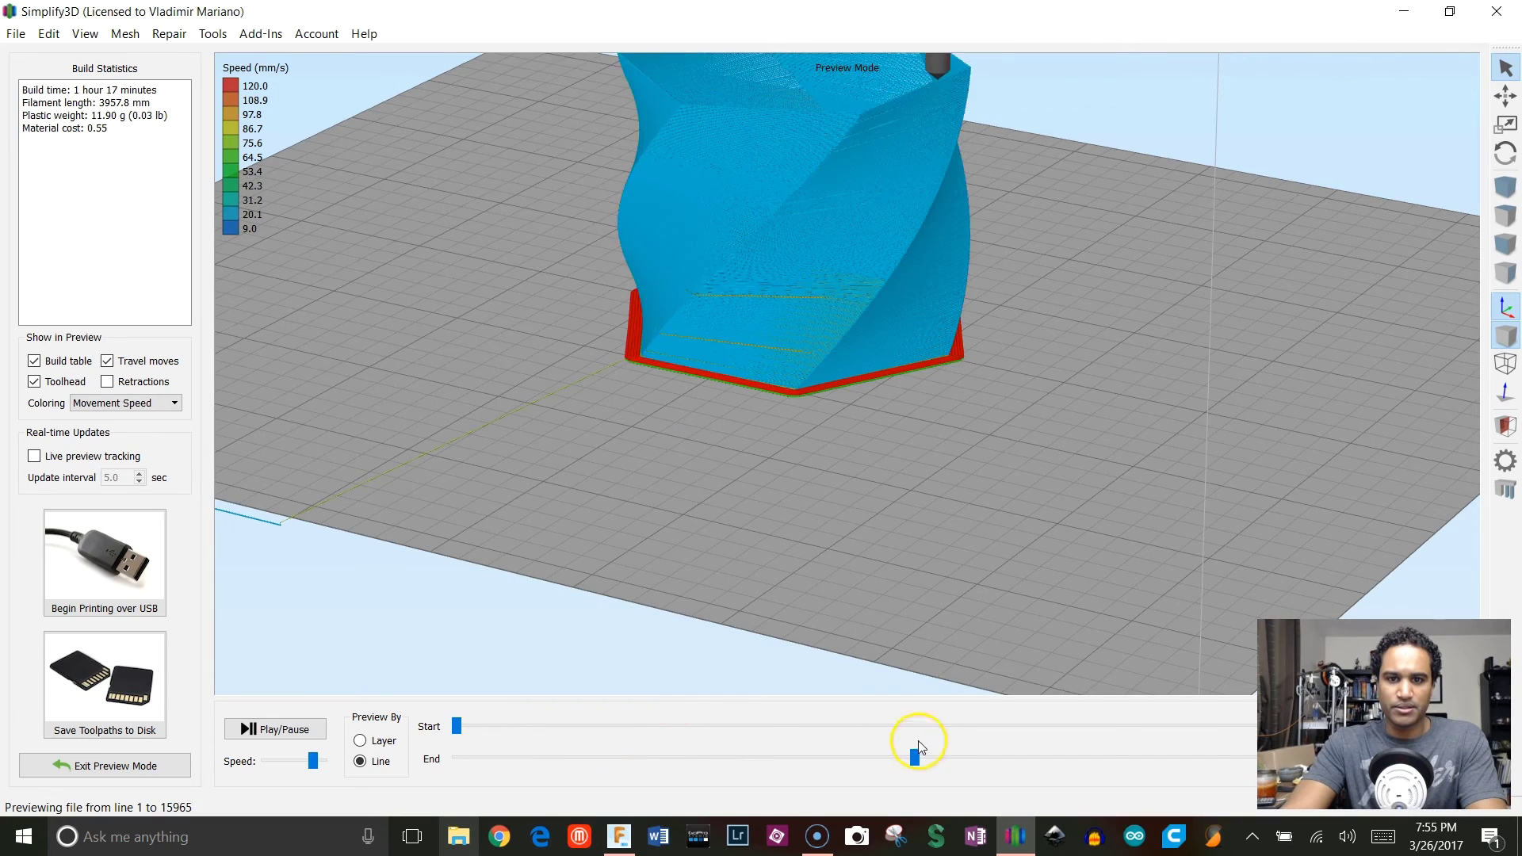
scroll(852, 553, "down", 10)
scroll(842, 471, "up", 2)
scroll(845, 474, "up", 5)
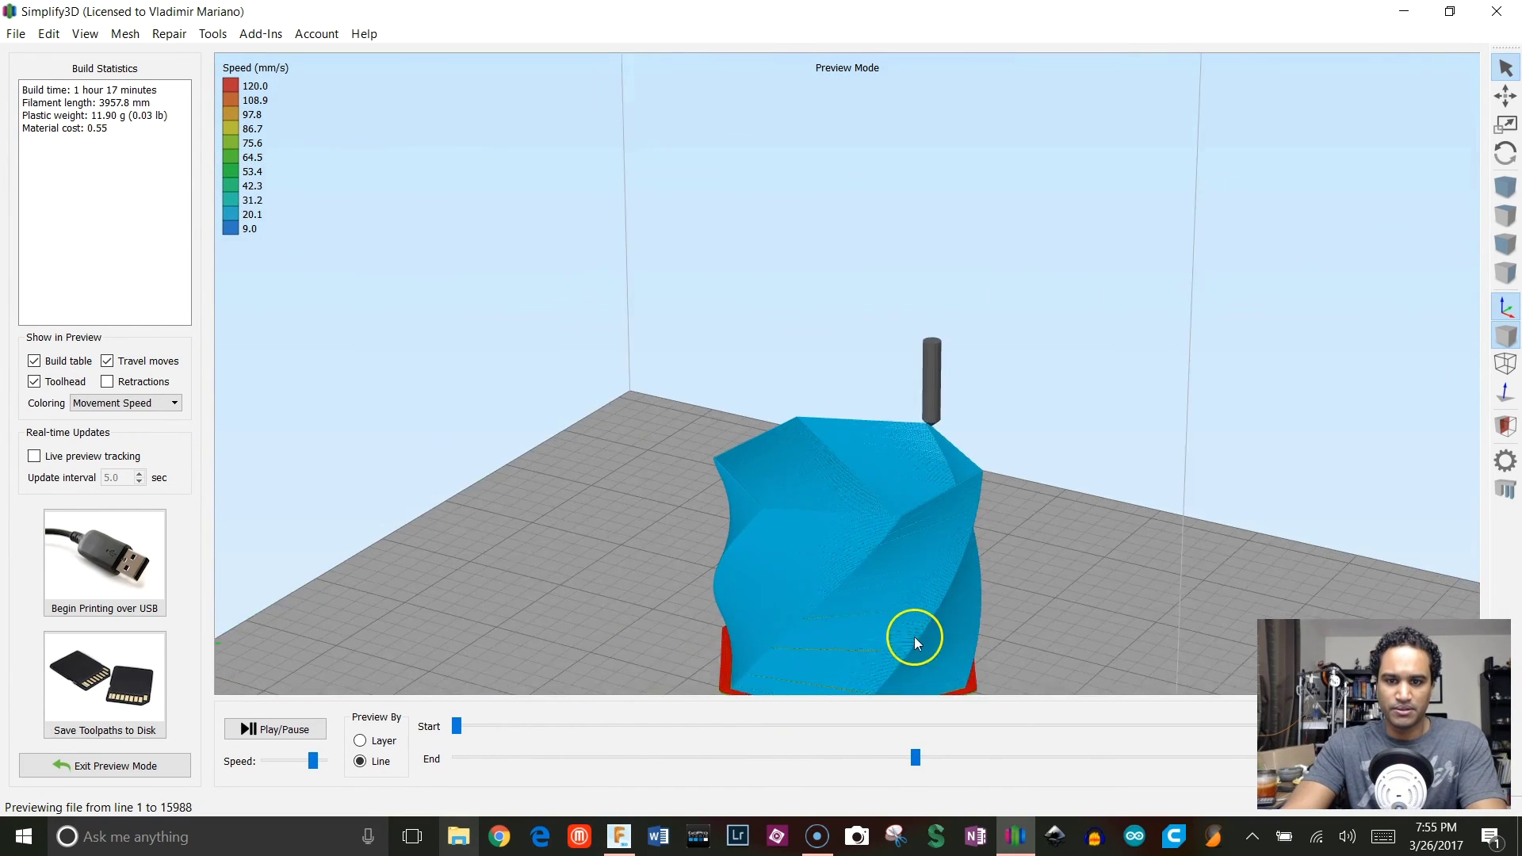
left_click_drag(916, 758, 1300, 757)
scroll(947, 331, "down", 6)
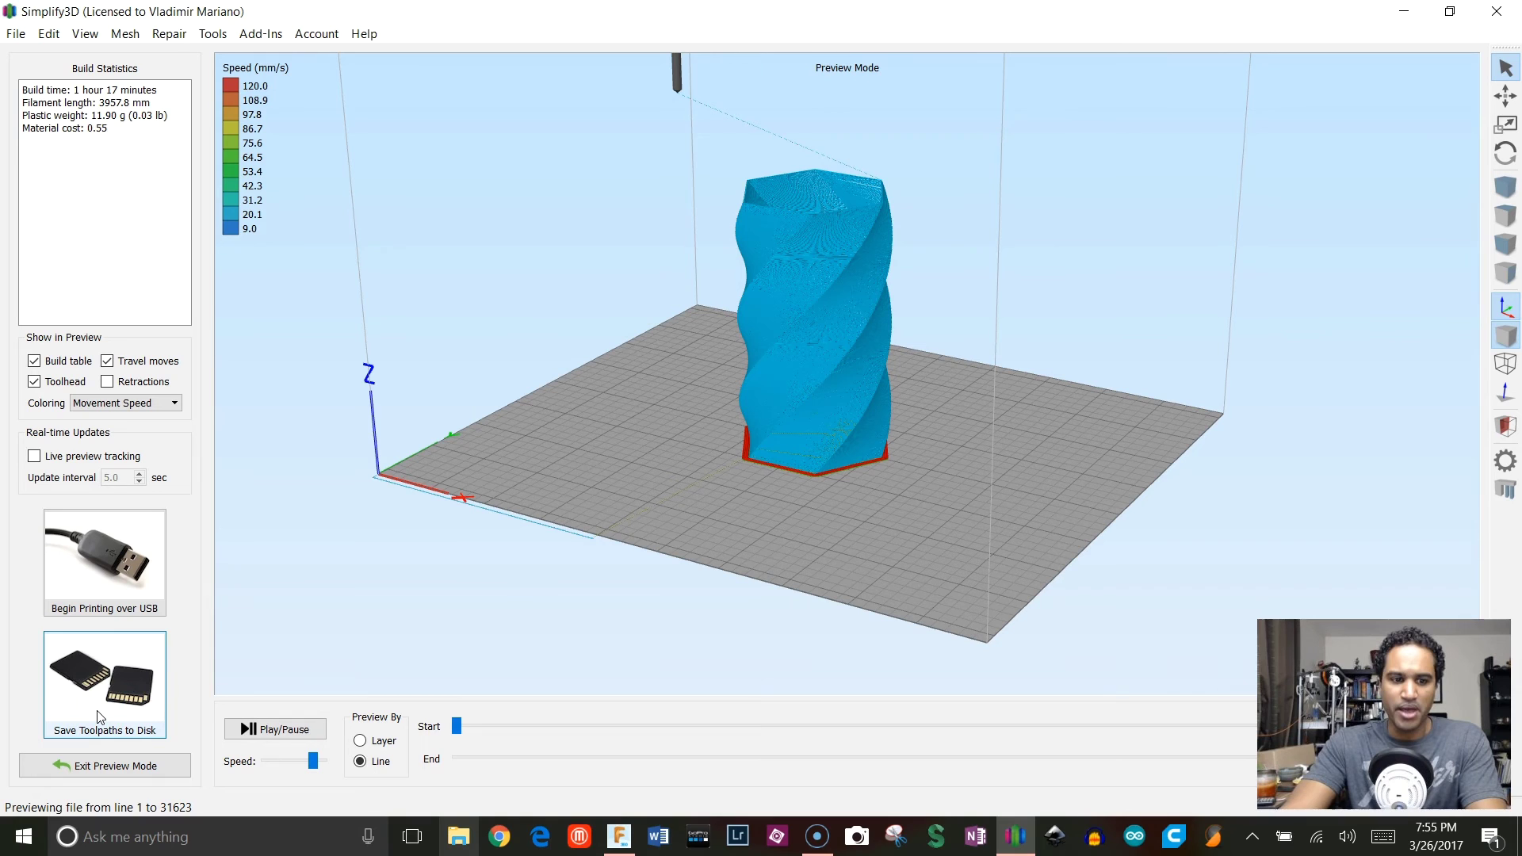
Switch to Fusion 360 and examine the sharp hexagon corners on the undersides and along the twisted sides of both bodies
left_click(619, 837)
middle_click_drag(374, 452, 379, 582, "shift")
middle_click_drag(303, 626, 396, 250, "shift")
scroll(492, 395, "up", 4)
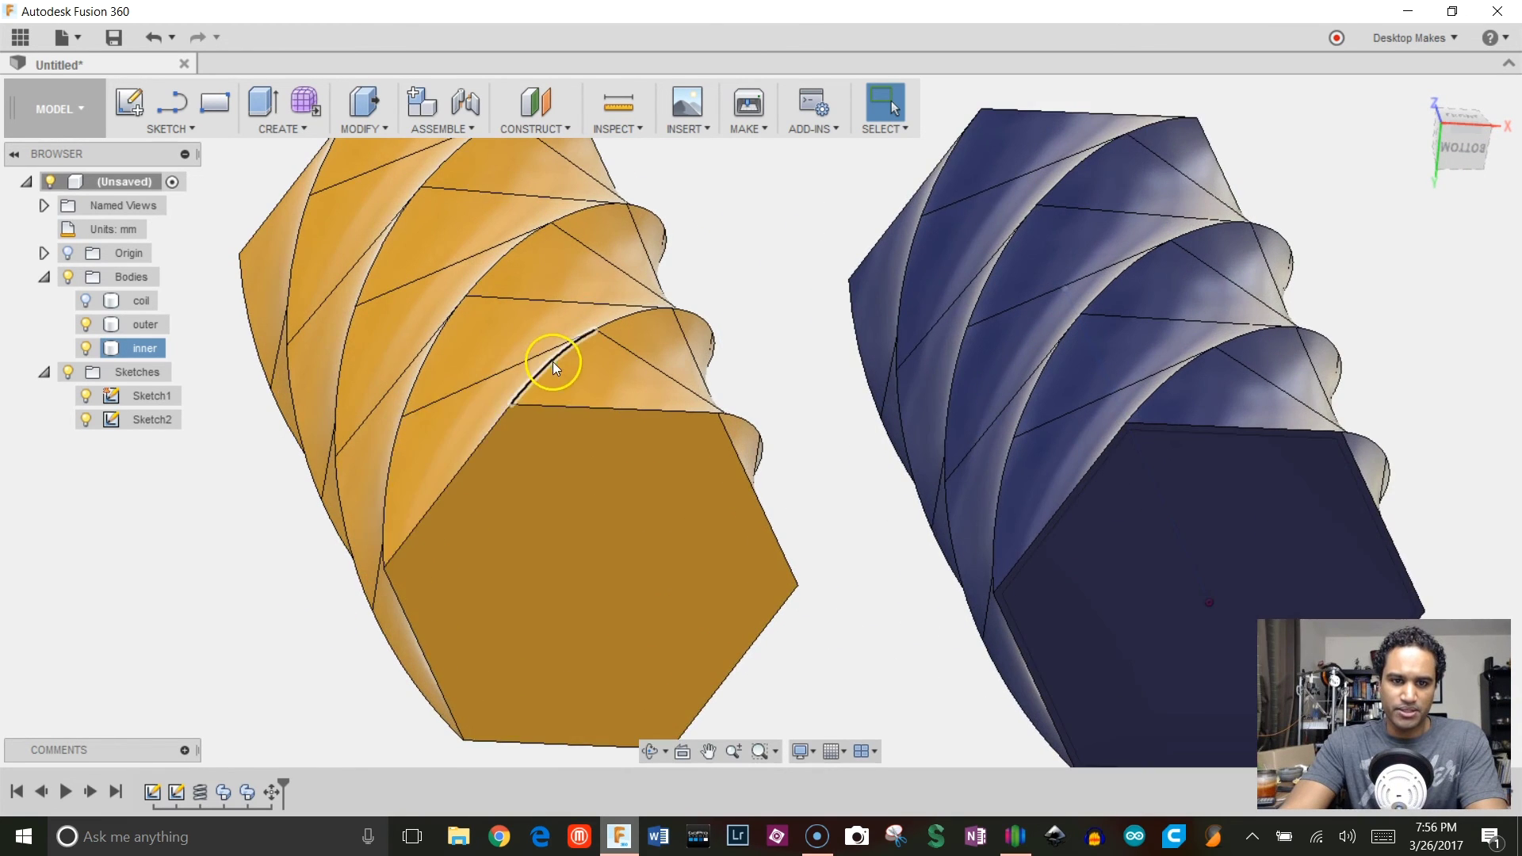
scroll(230, 560, "down", 3)
middle_click_drag(231, 560, 207, 748, "shift")
Edit Sketch1 and apply a sketch fillet to the upper-left corner of the outer hexagon
double_click(162, 794)
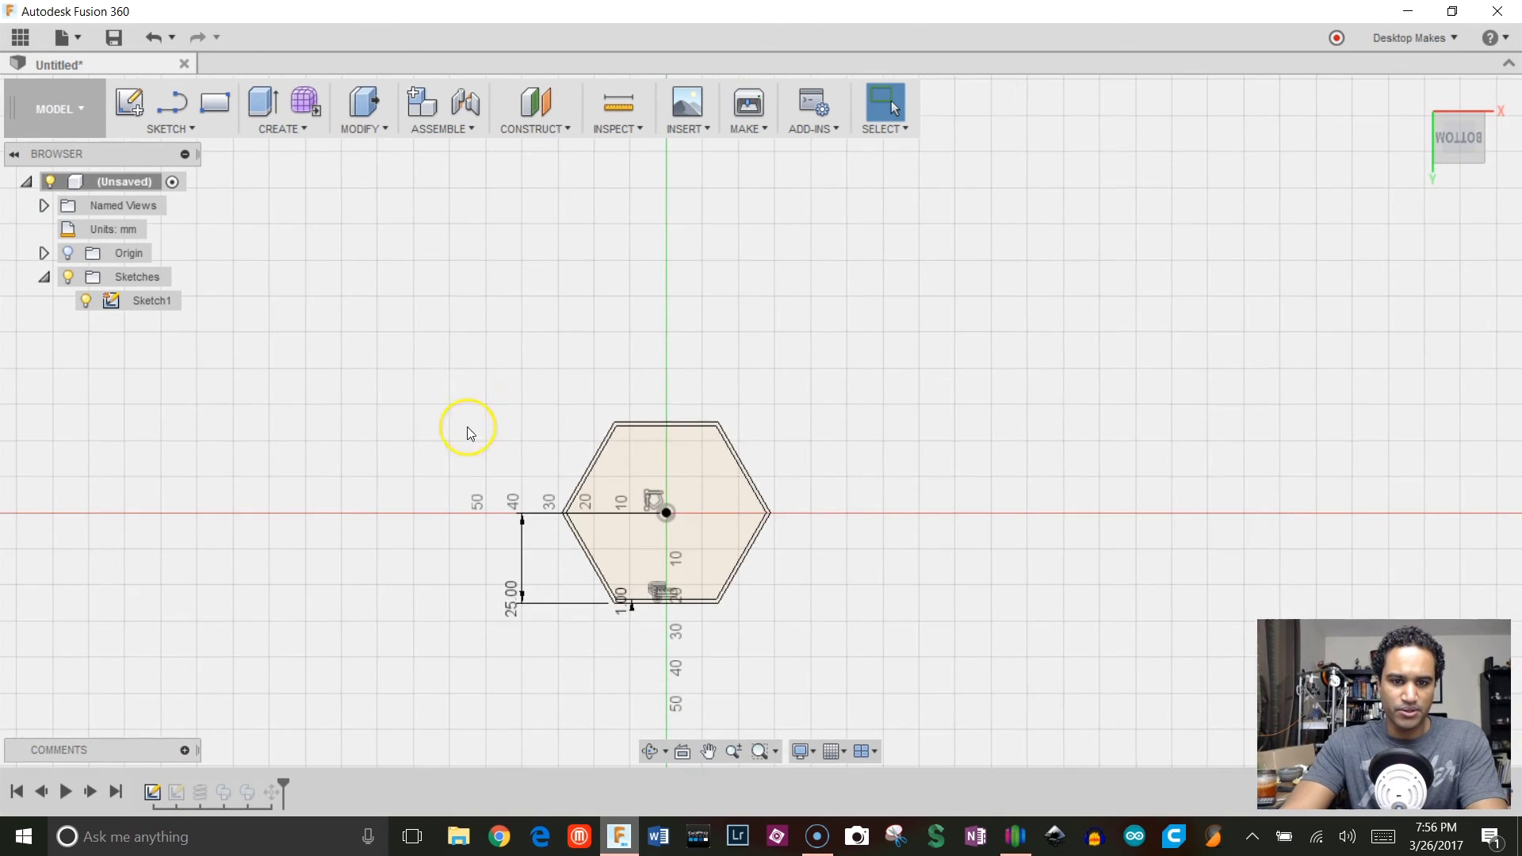
scroll(620, 468, "up", 3)
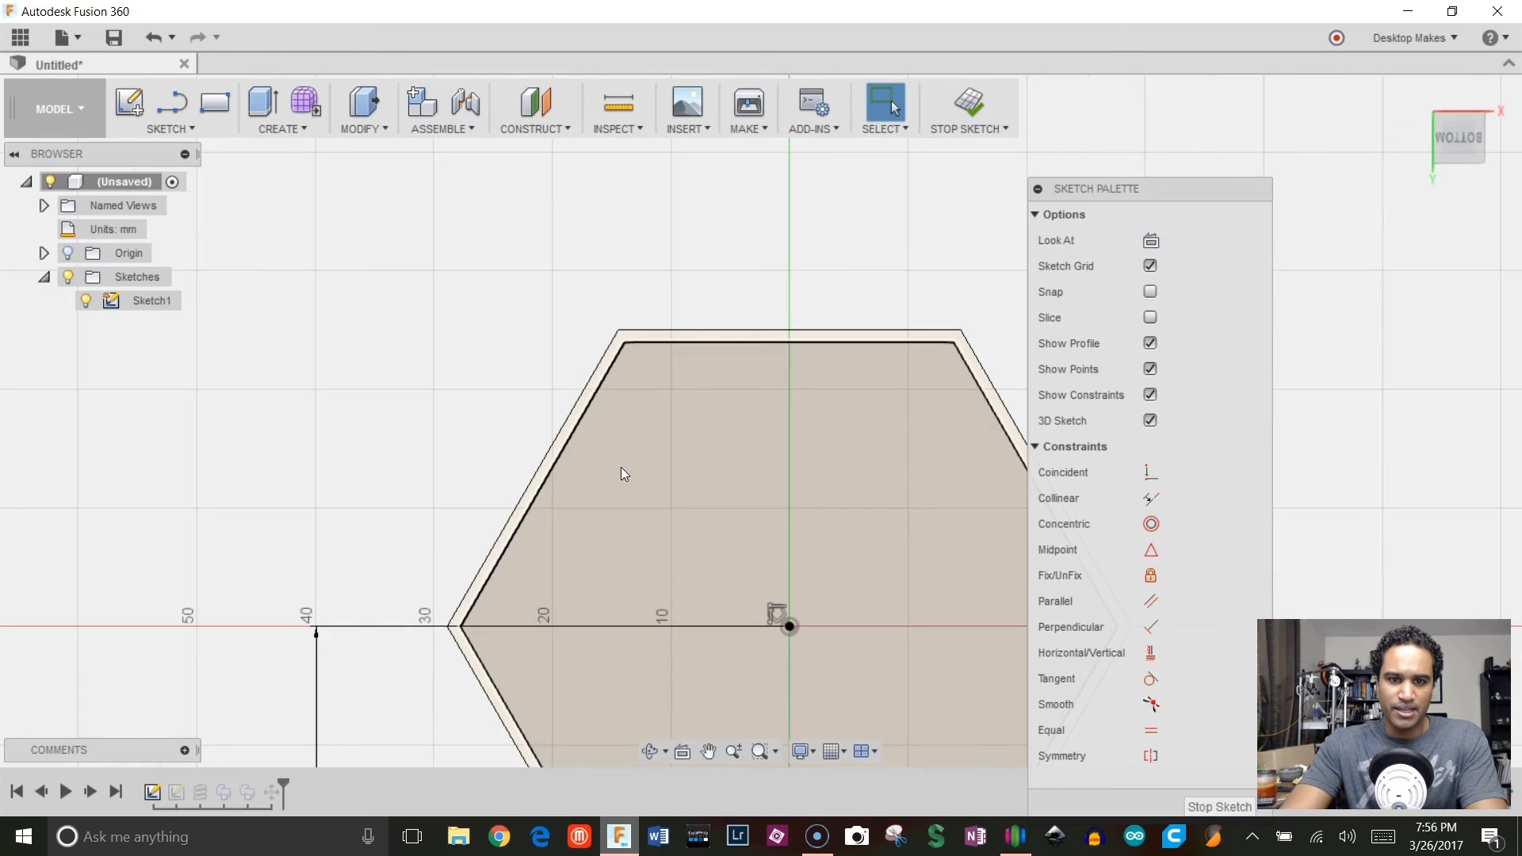
left_click(170, 128)
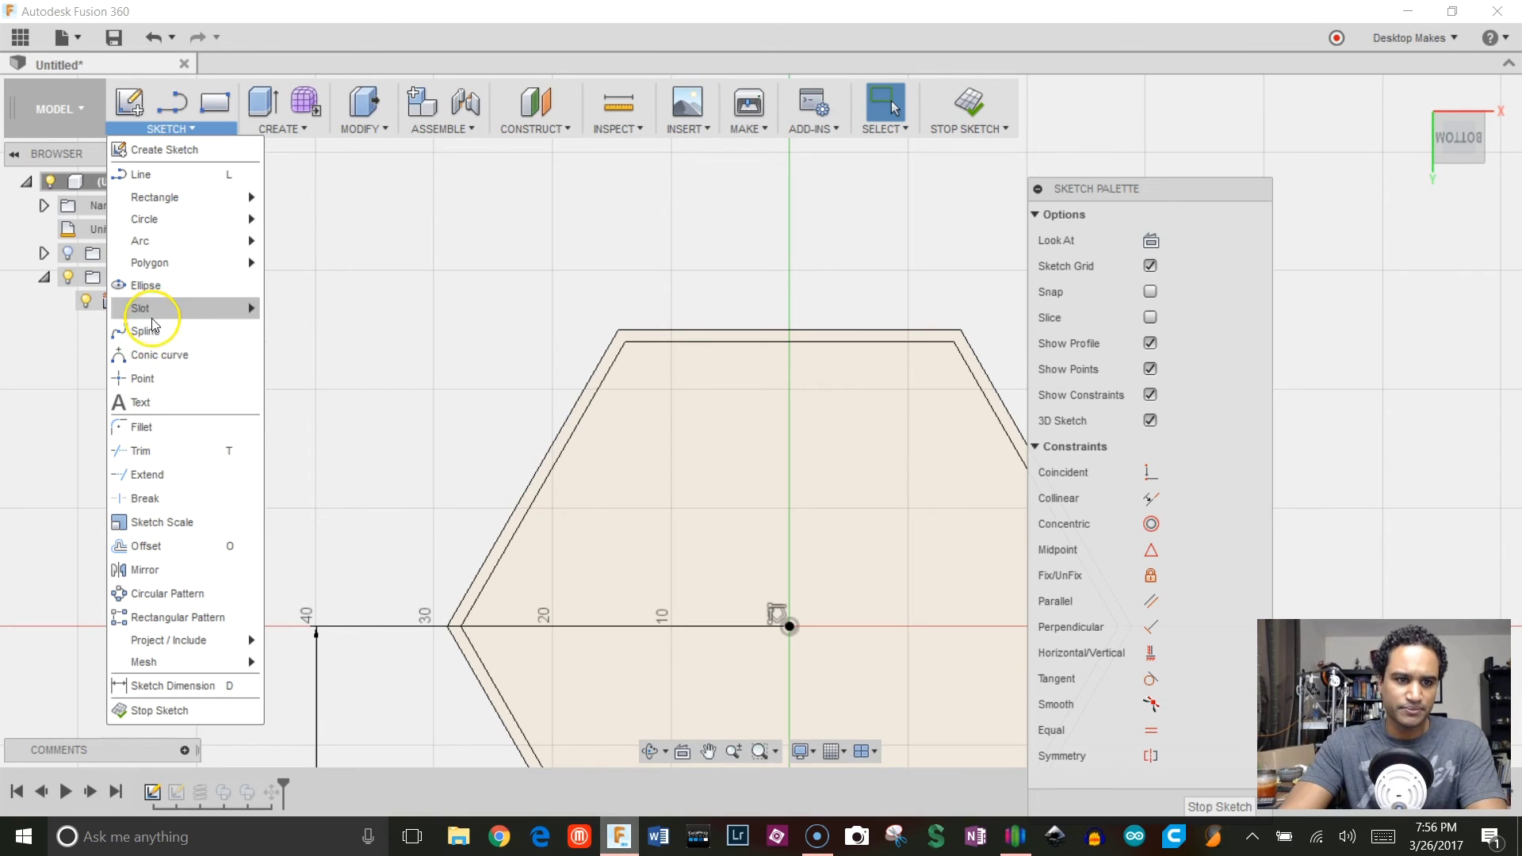
left_click(155, 435)
left_click(601, 372)
left_click(661, 331)
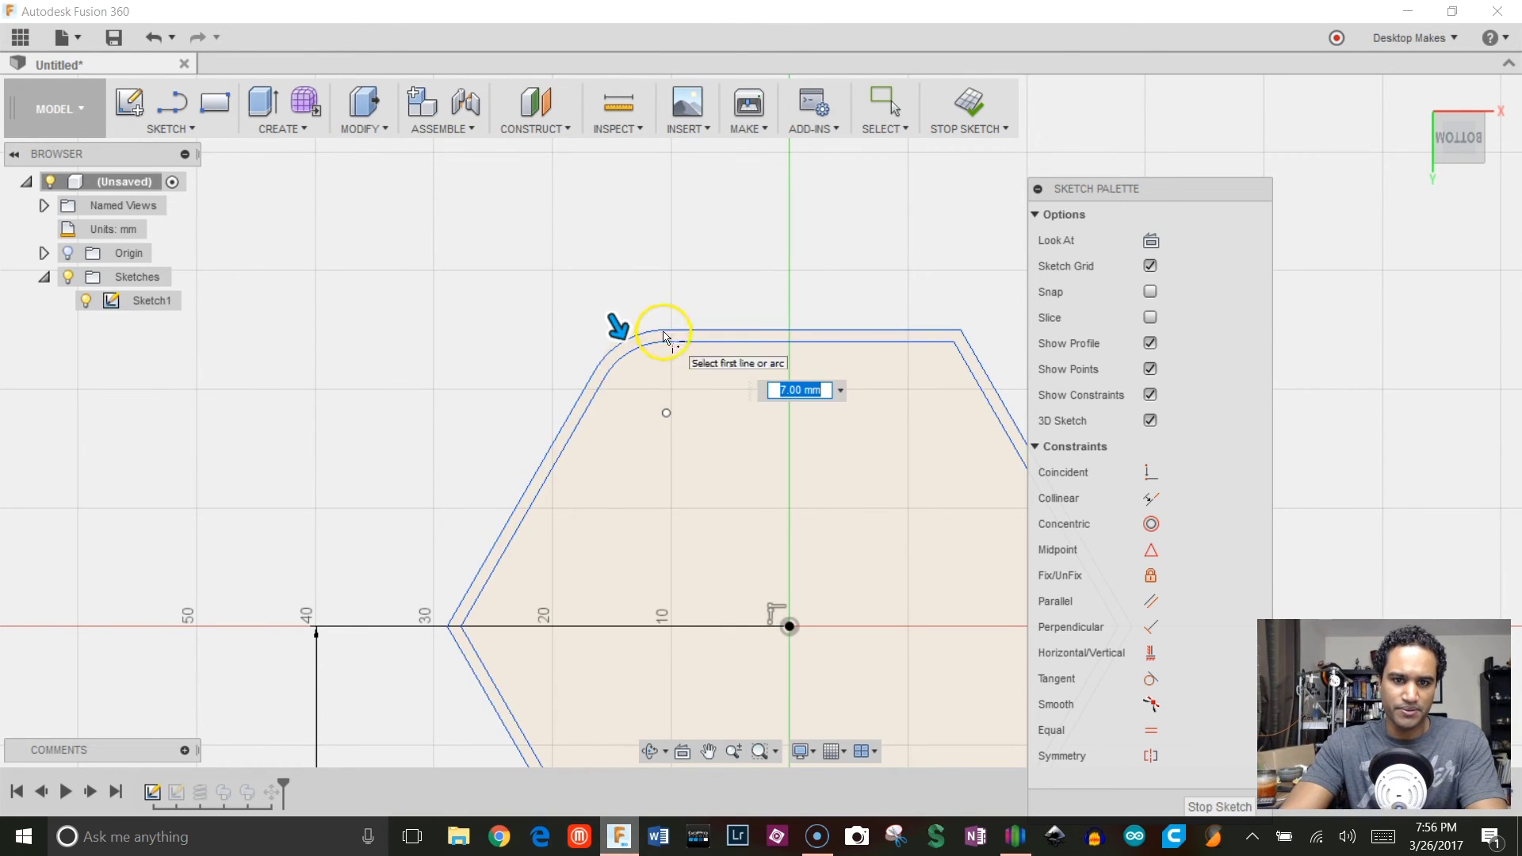
middle_click_drag(729, 396, 610, 325)
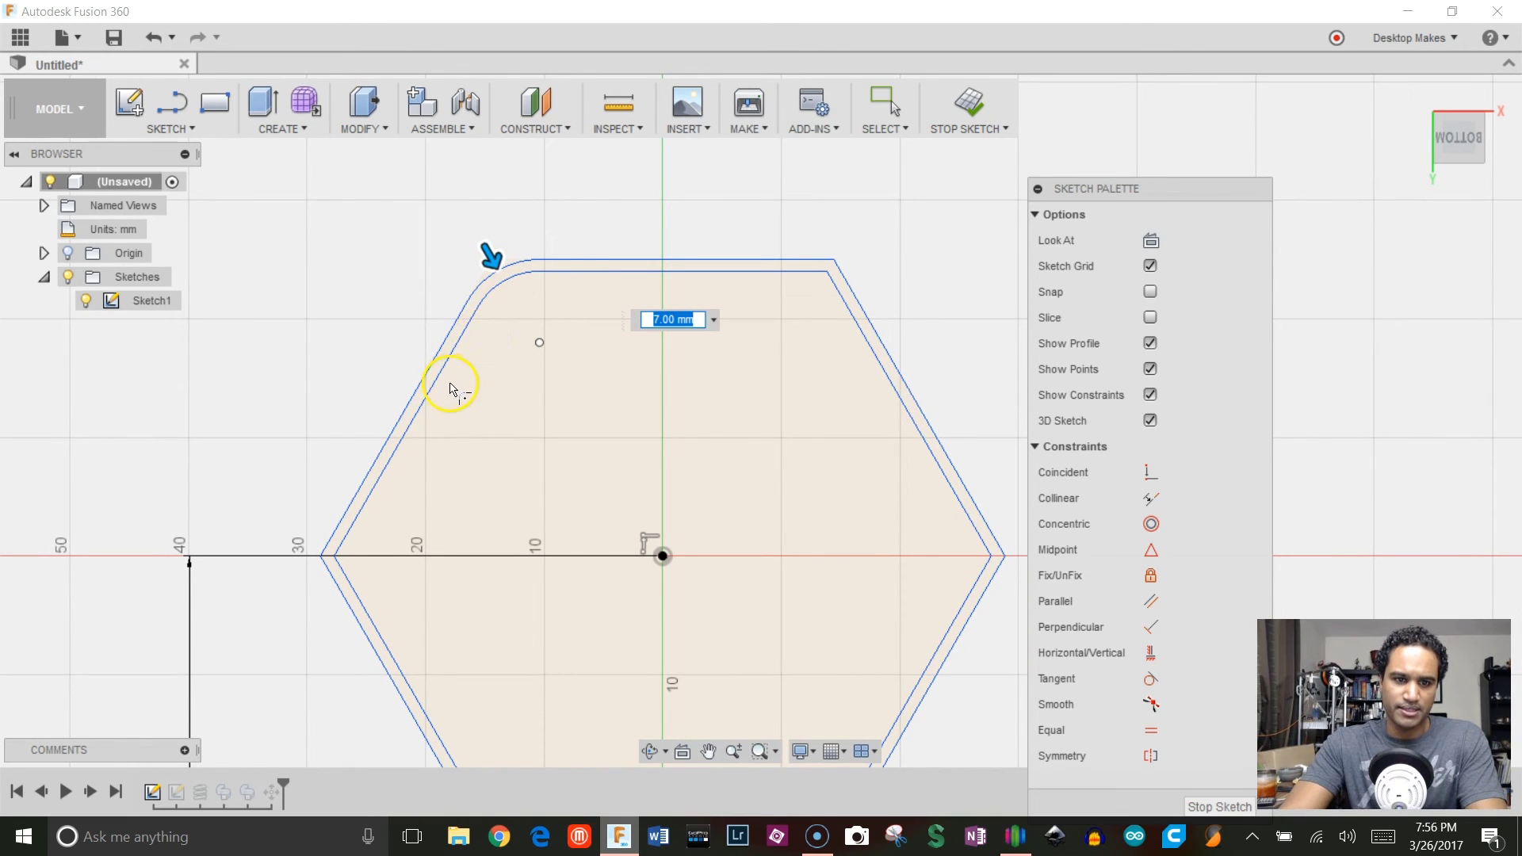
Fillet the upper-right, right, lower-right and lower-left corners of the outer hexagon in the same fillet command
left_click(762, 265)
left_click(862, 292)
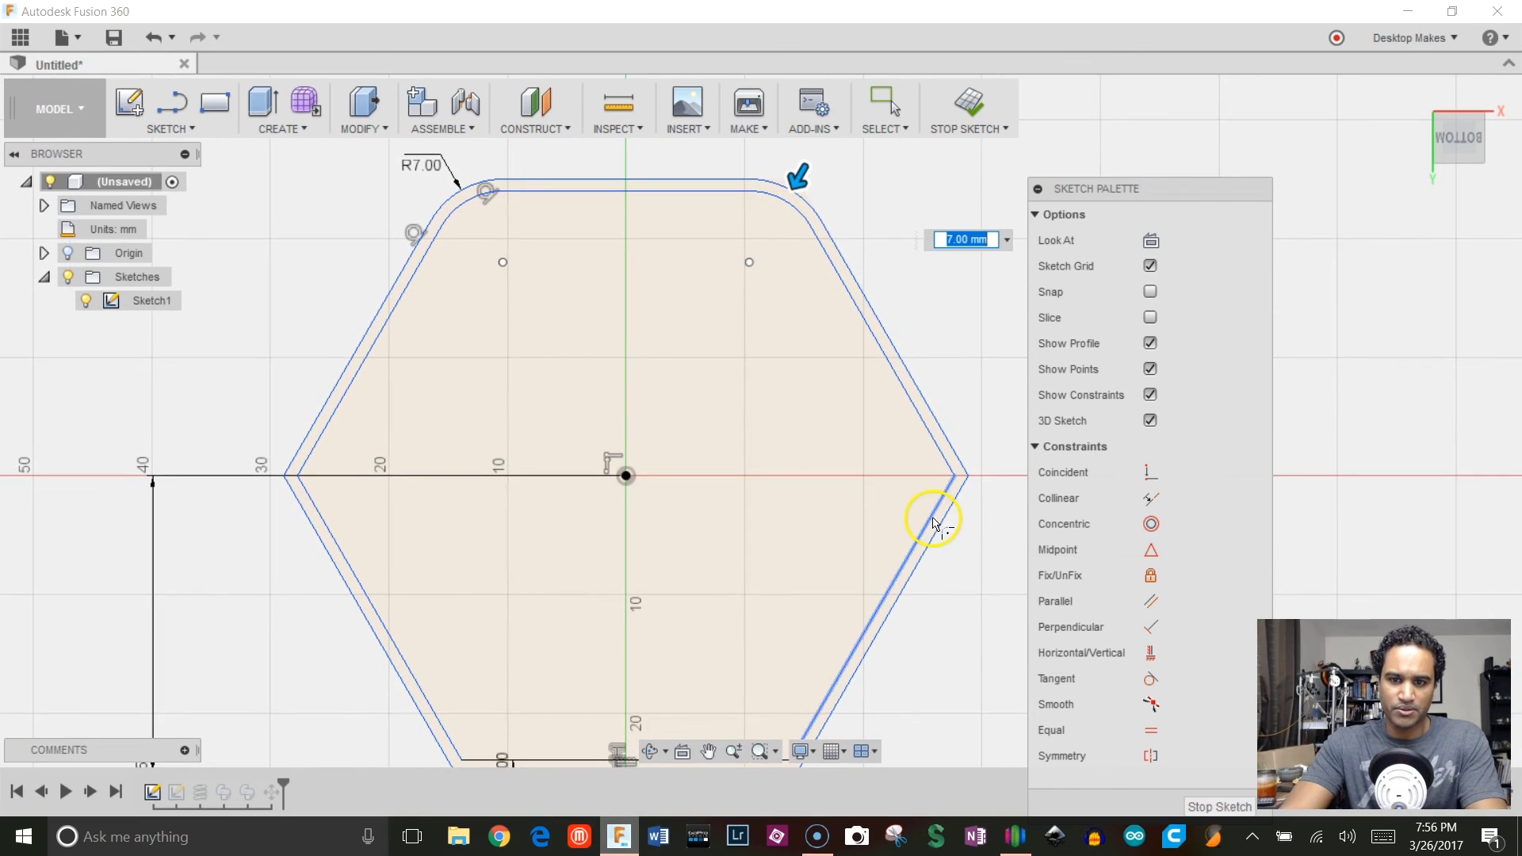
left_click(939, 513)
left_click(925, 432)
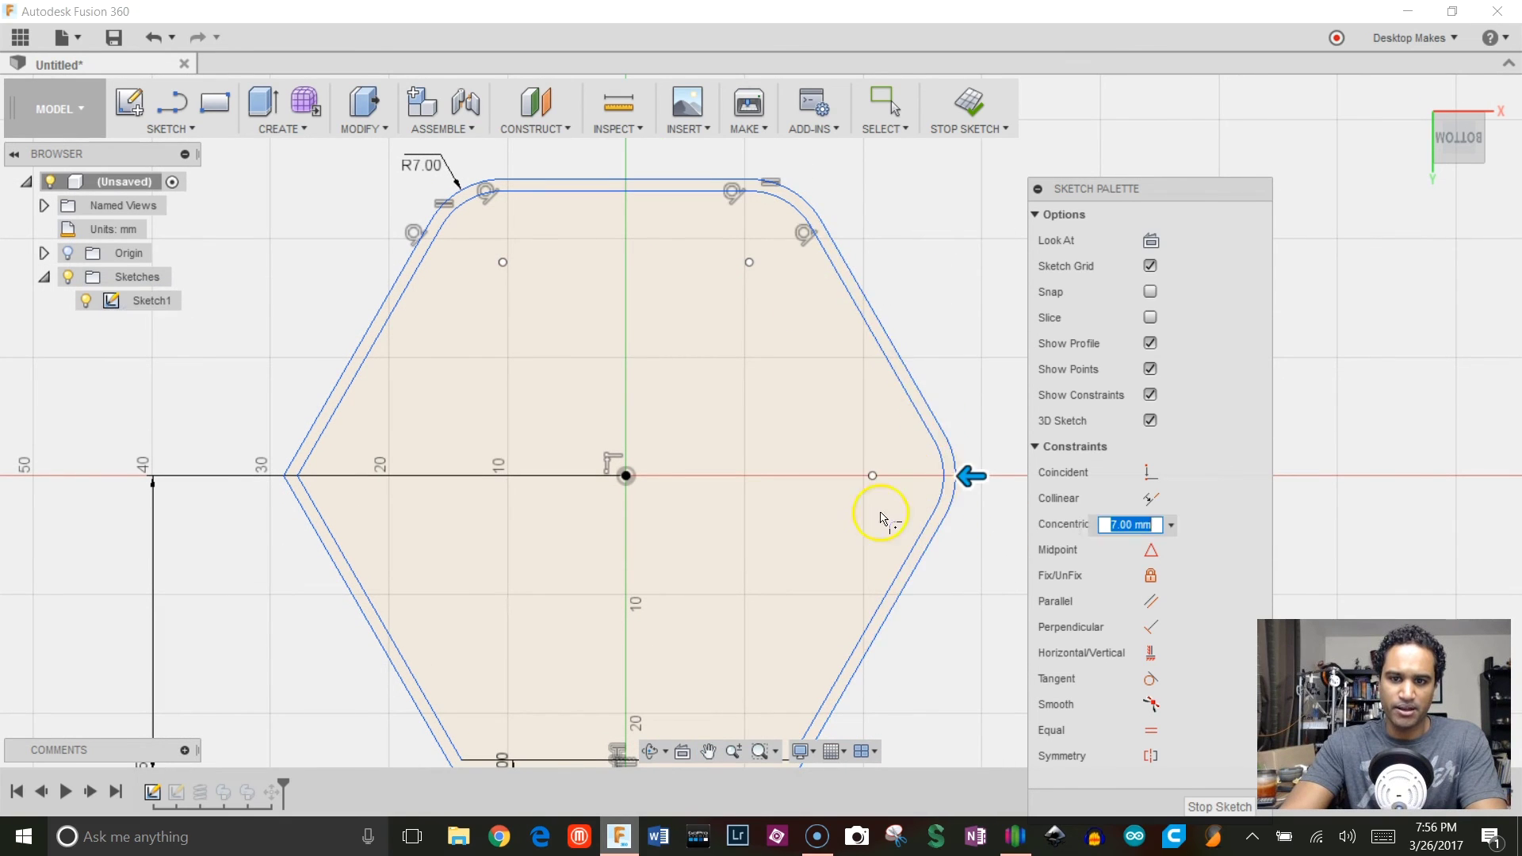
left_click(782, 509)
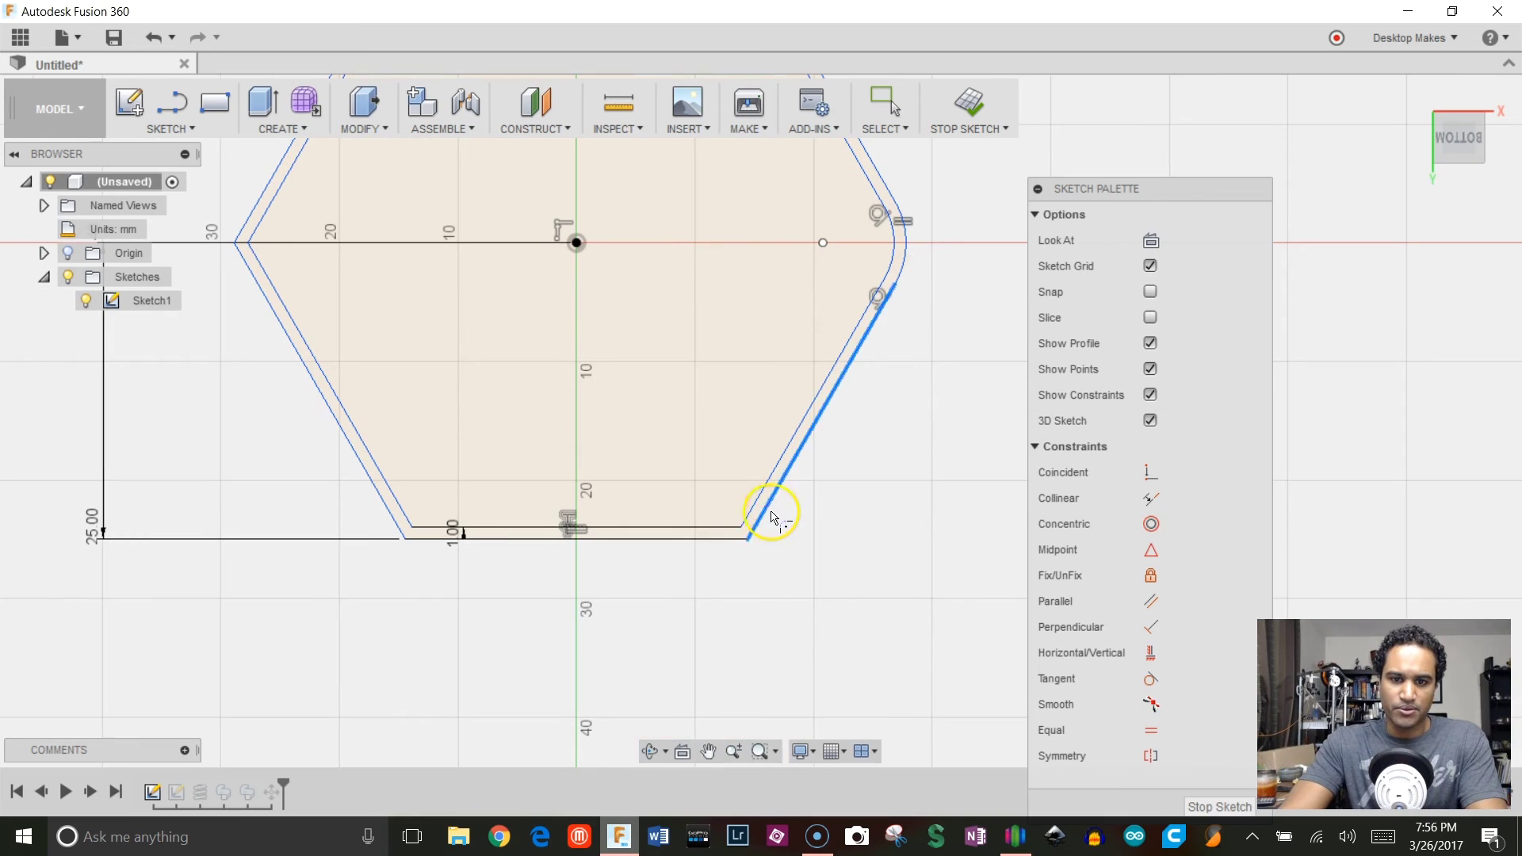
left_click(696, 538)
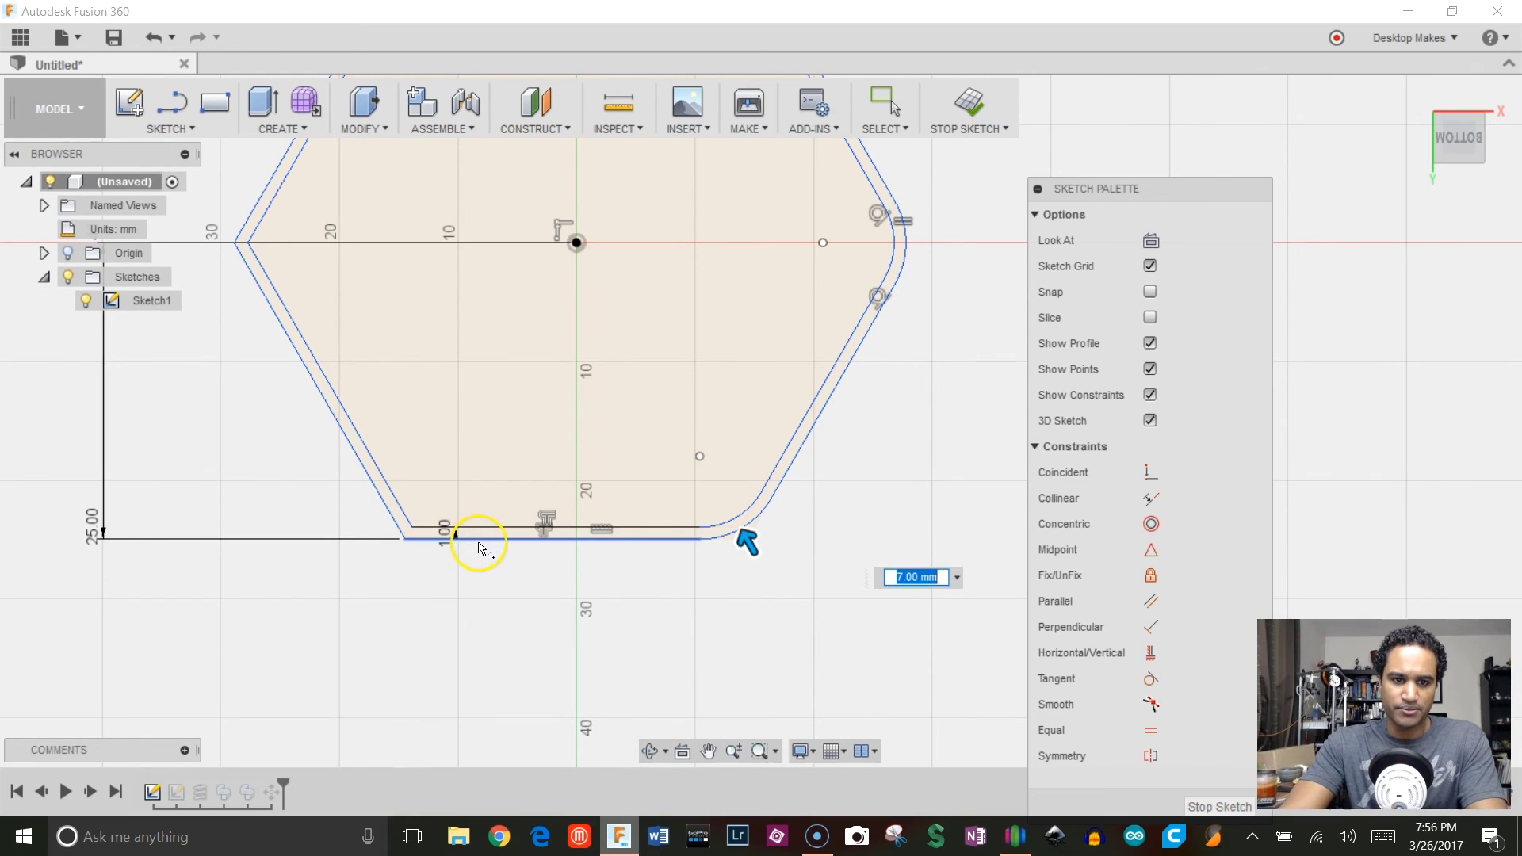
left_click(479, 547)
left_click(389, 515)
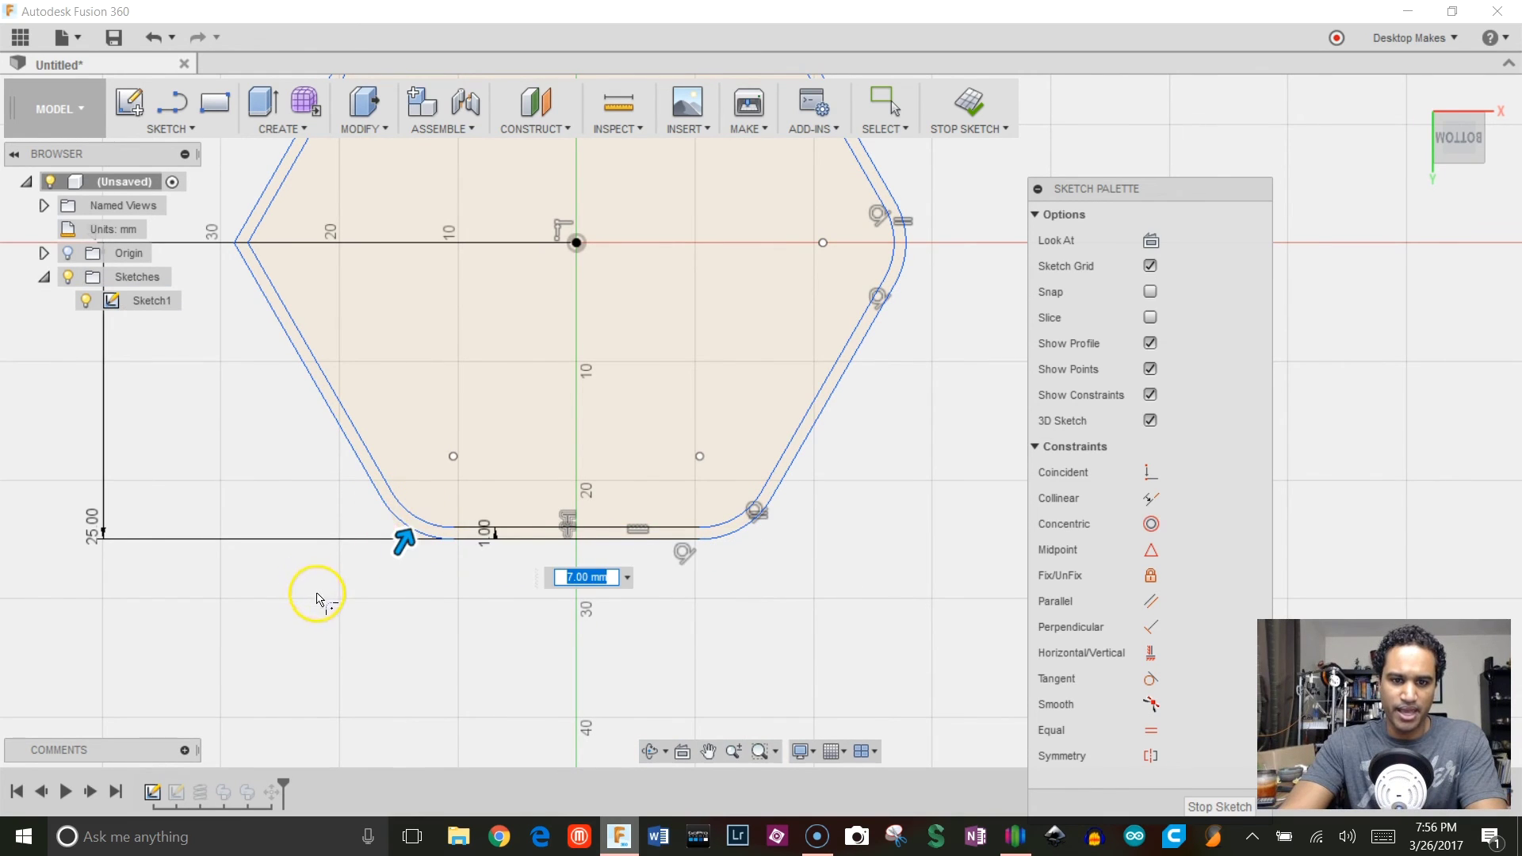
Set the shared corner fillet radius to 8 mm, finish the sketch and inspect the updated bodies
type("8")
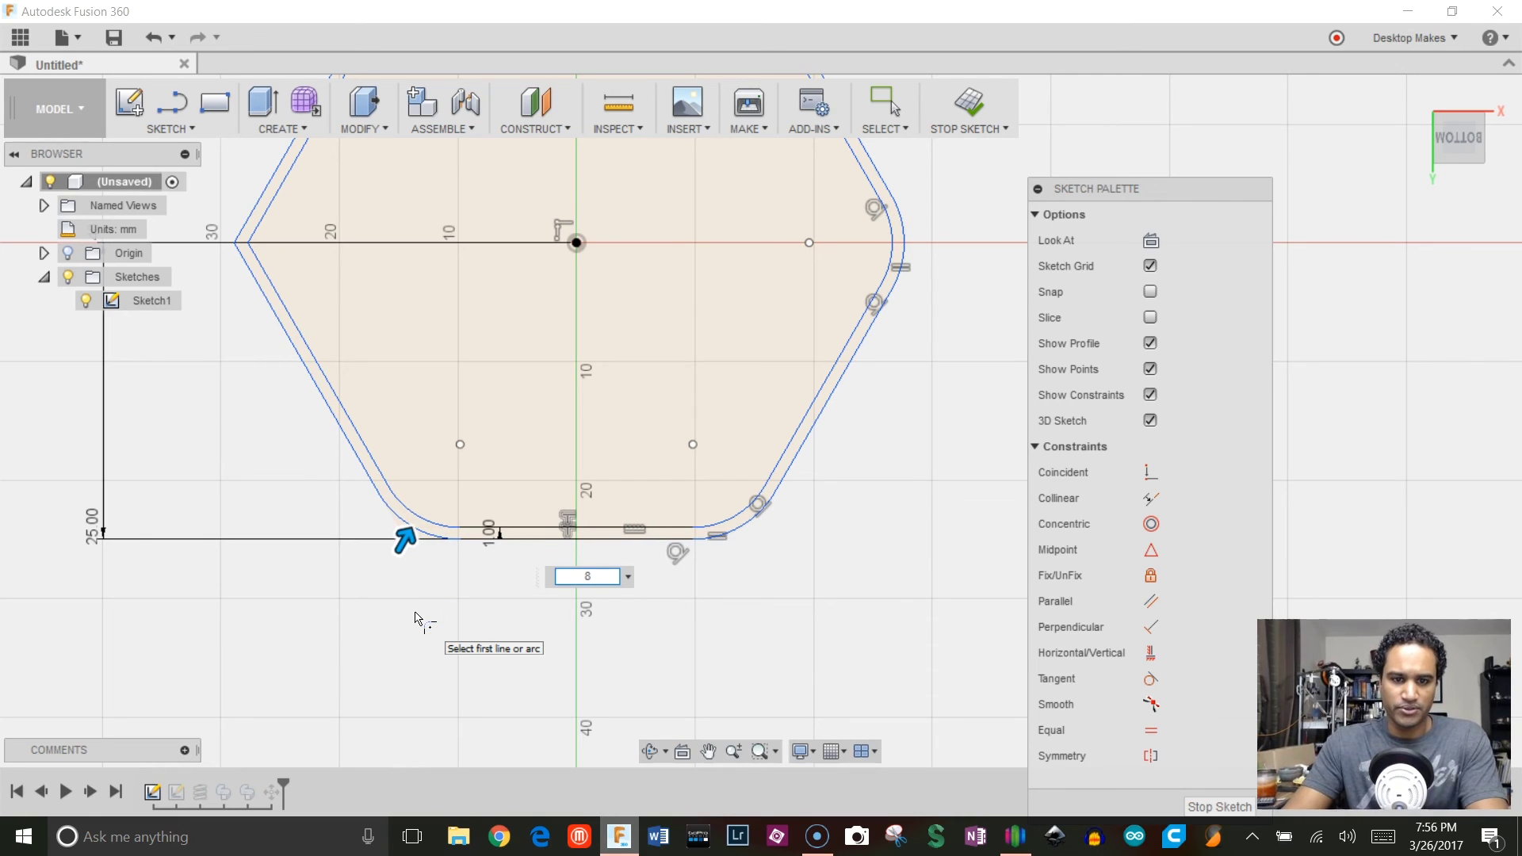
key("Return")
key("Escape")
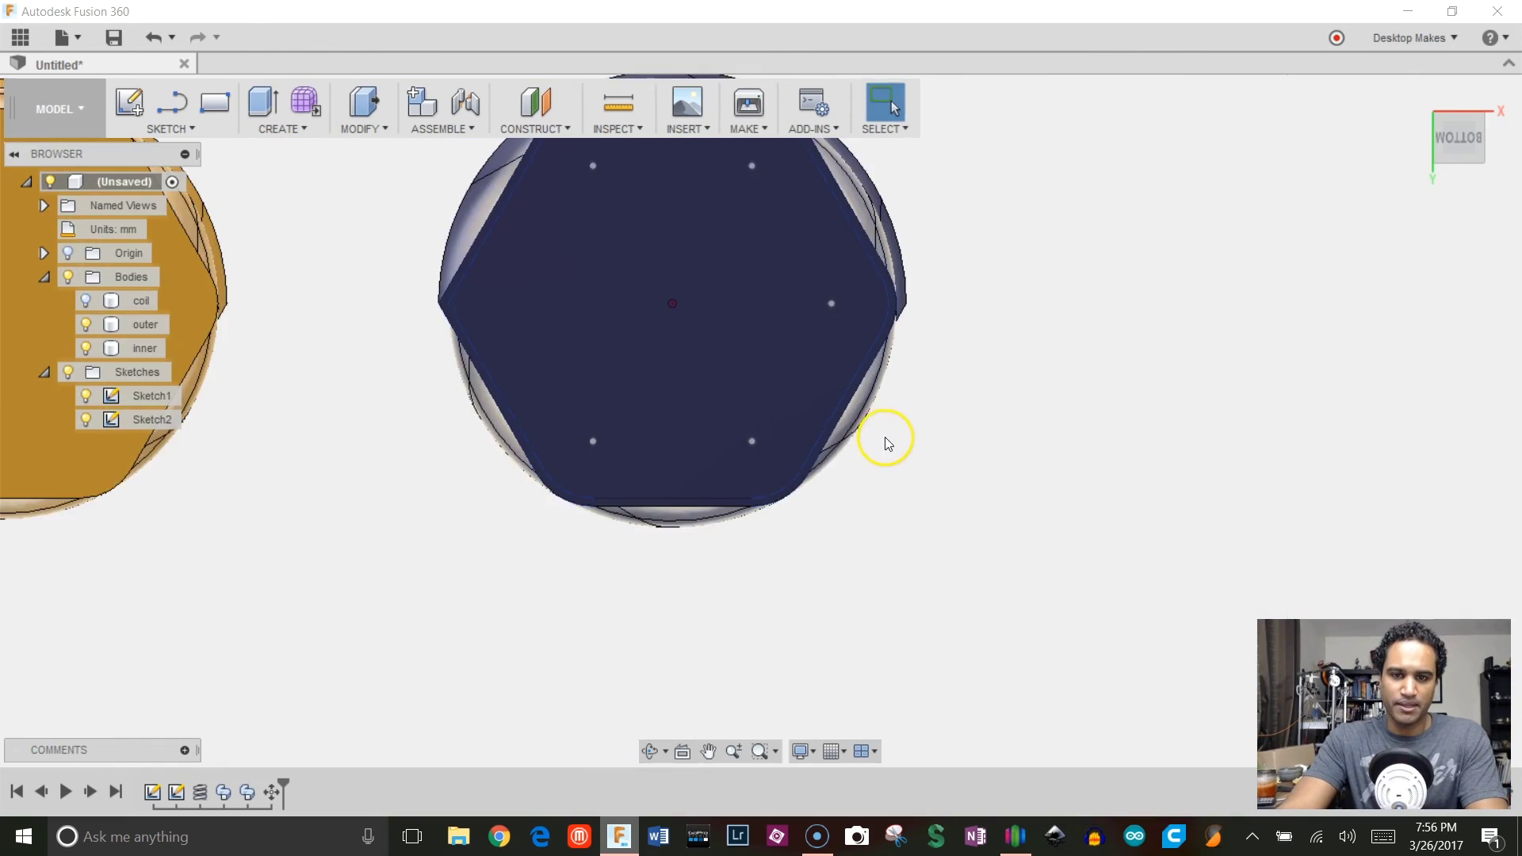
middle_click_drag(885, 442, 927, 316, "shift")
middle_click_drag(1033, 274, 805, 656, "shift")
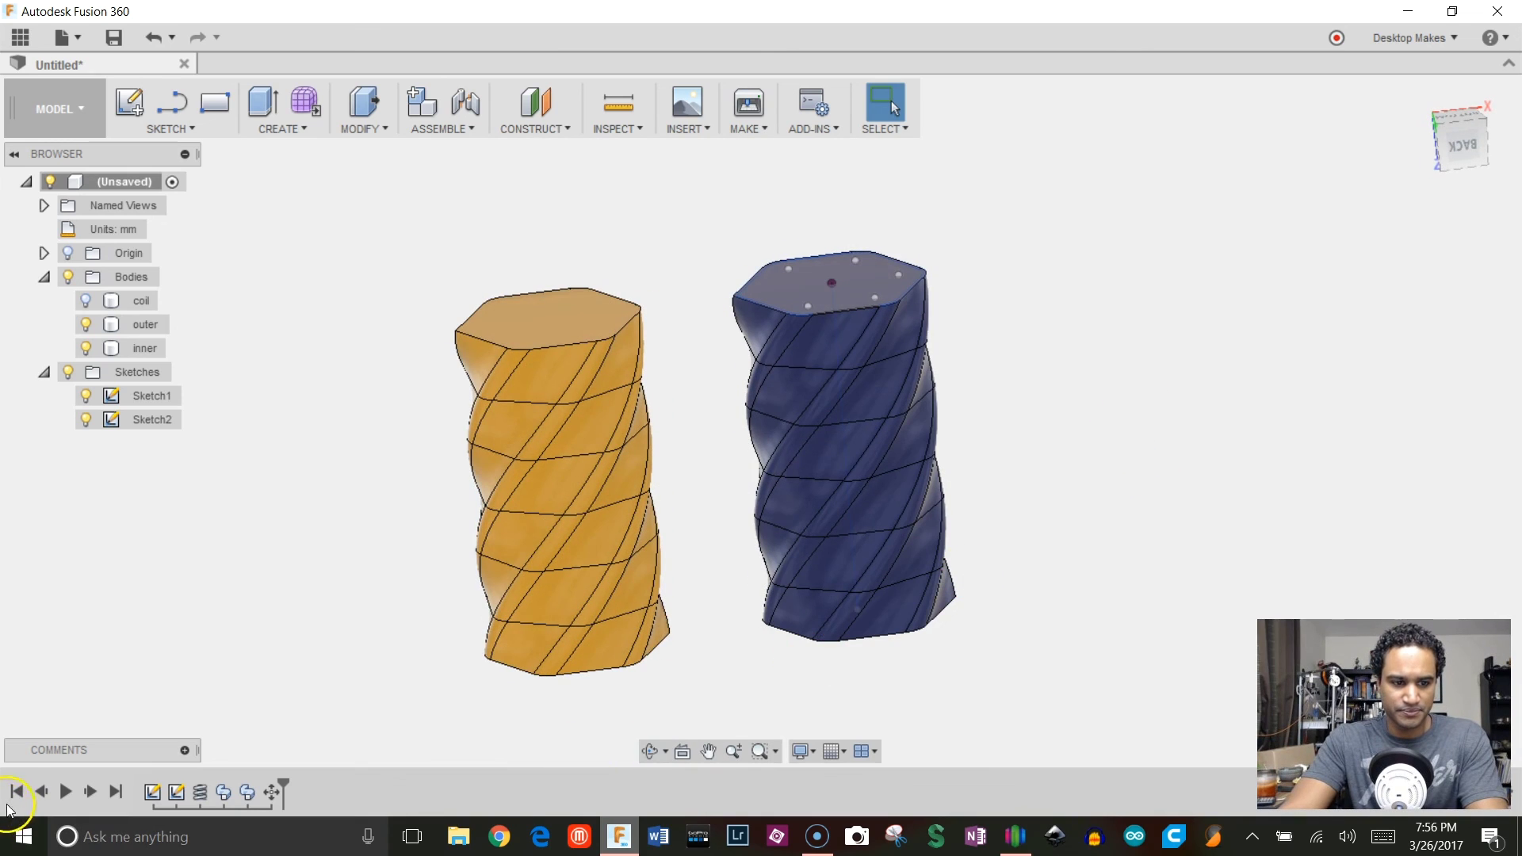